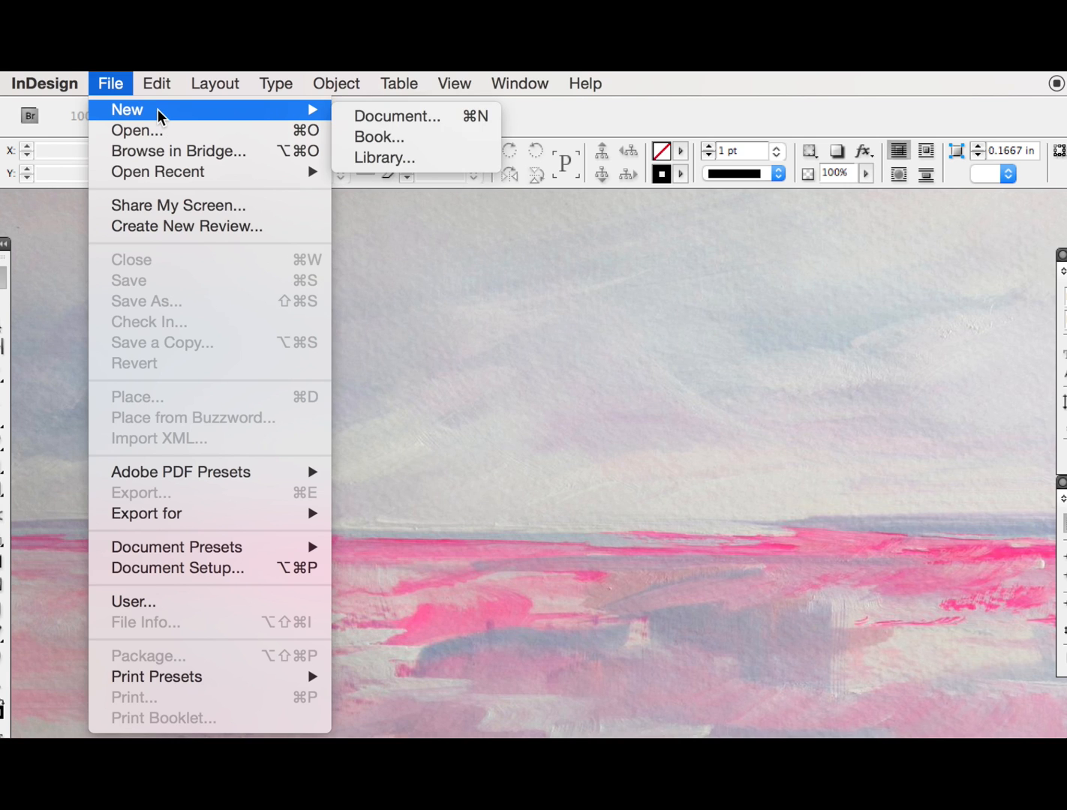
# Start a new document from the [Default] preset with facing pages on and the number of pages set to 10.
pyautogui.click(385, 116)
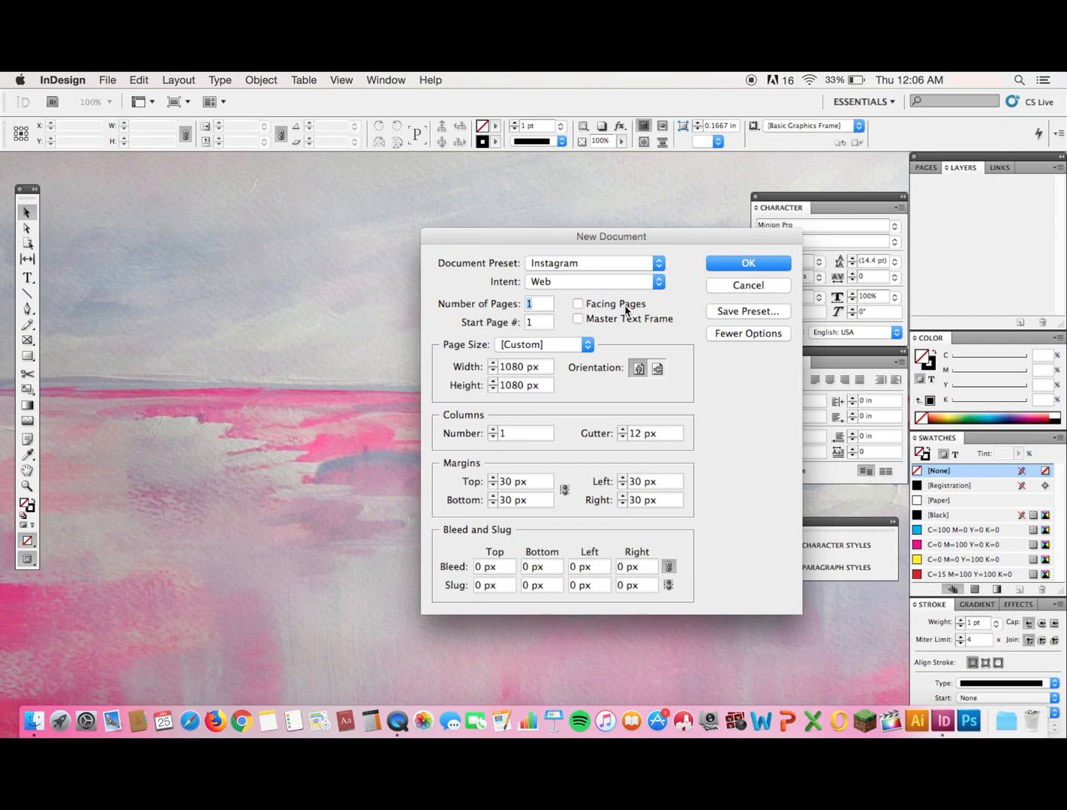
pyautogui.moveTo(647, 240); pyautogui.dragTo(388, 219)
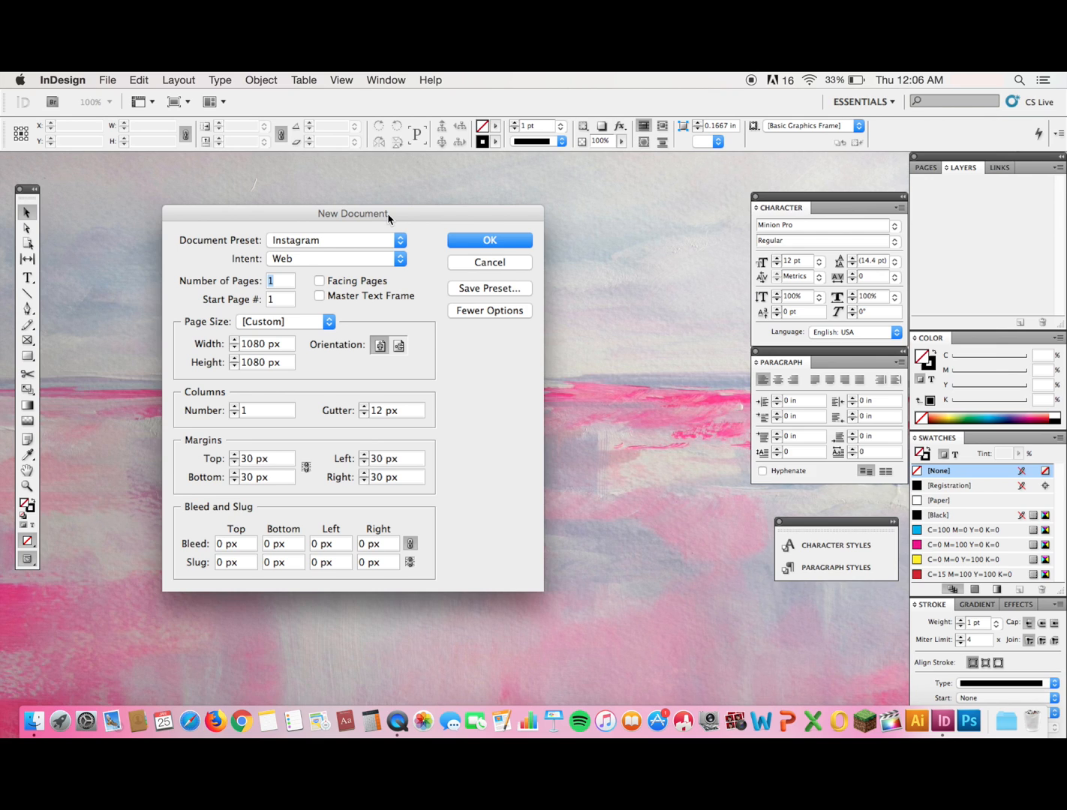
pyautogui.click(357, 240)
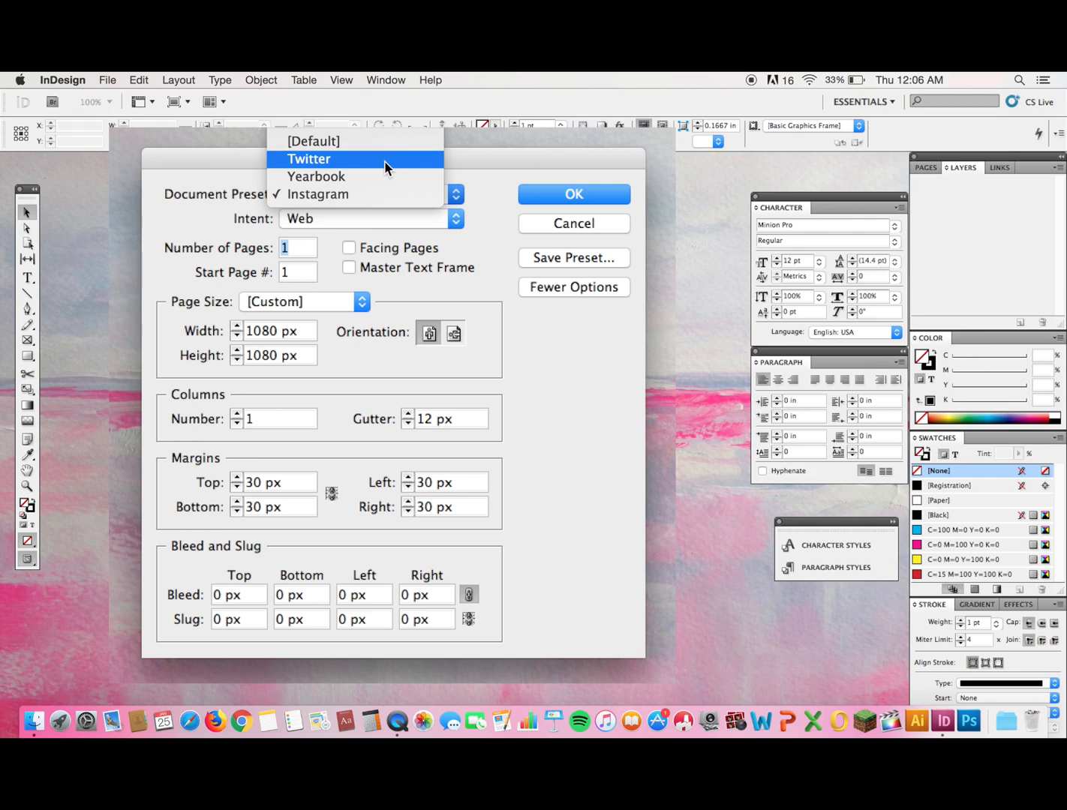
pyautogui.click(385, 142)
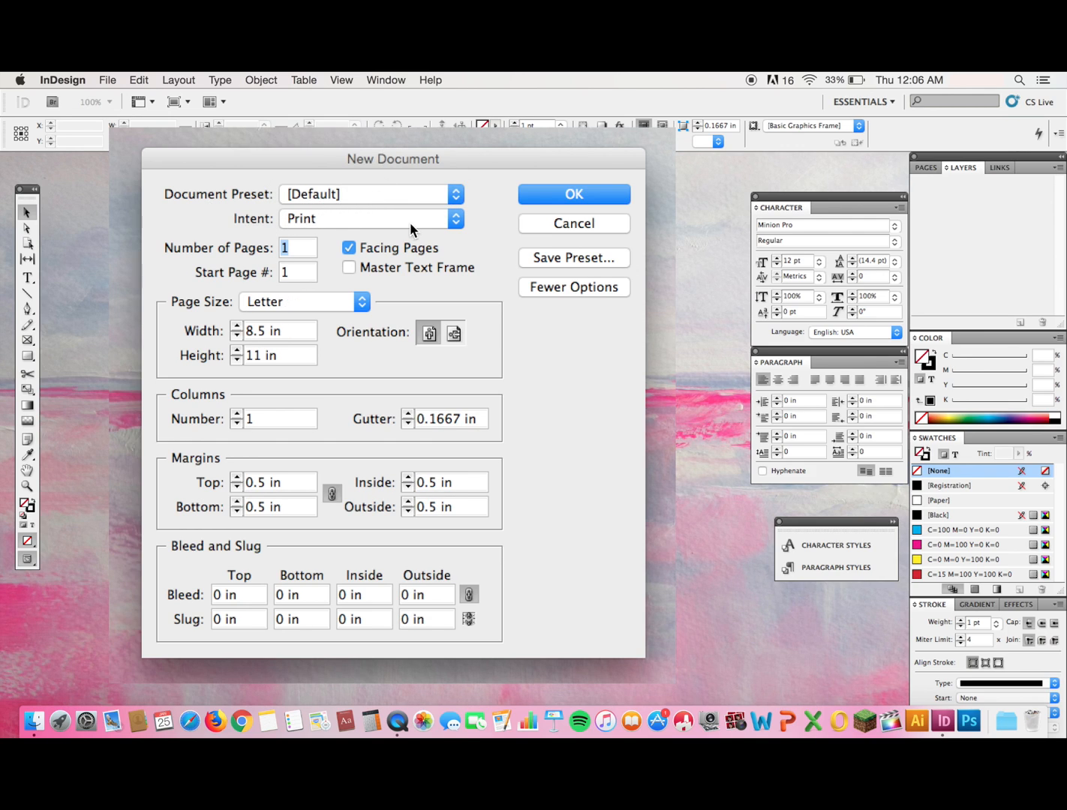
pyautogui.click(348, 249)
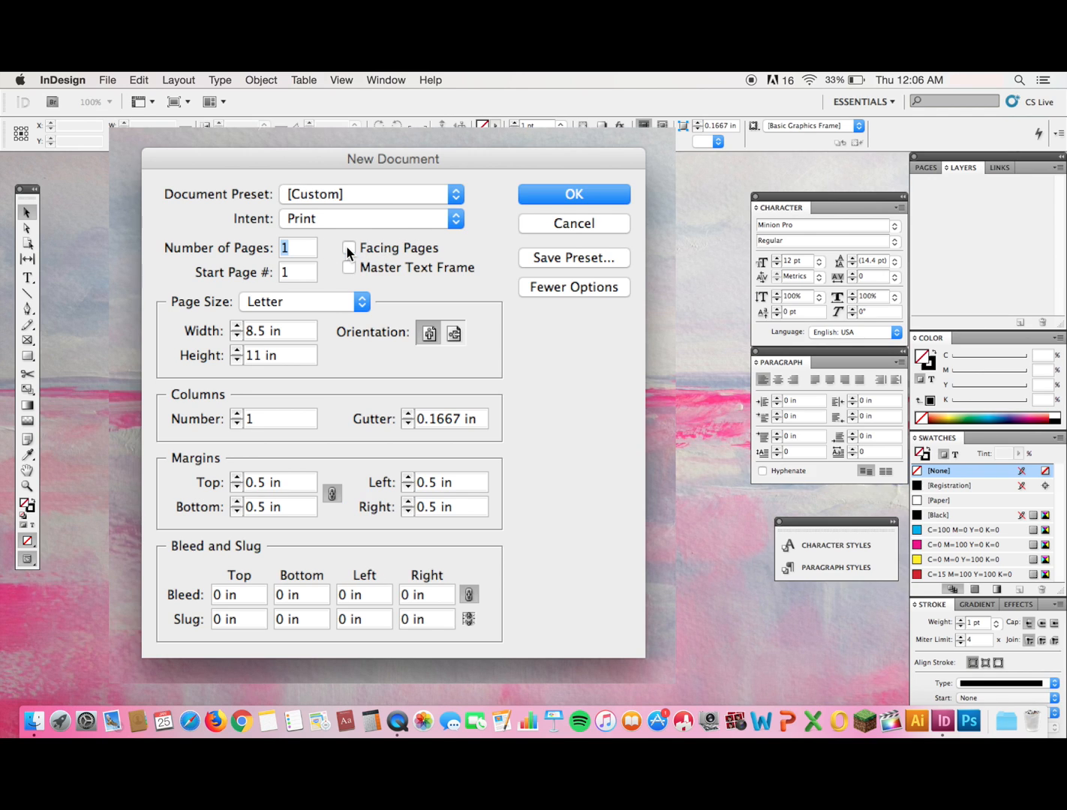
pyautogui.click(349, 248)
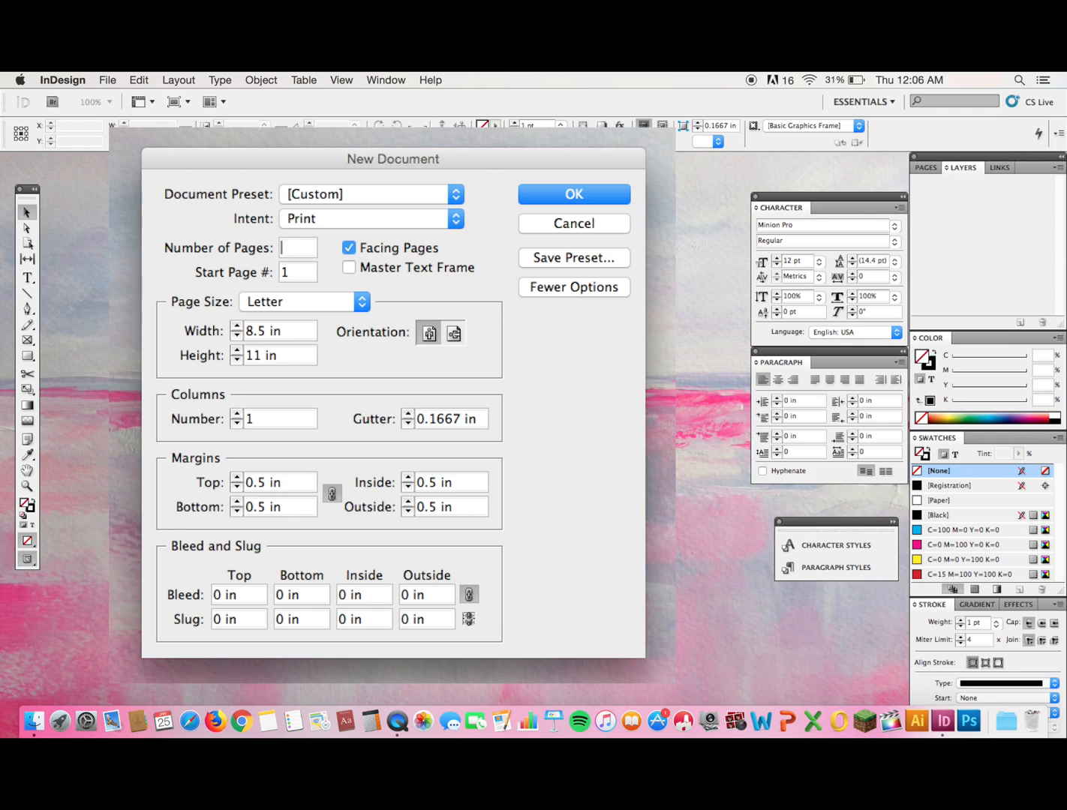
pyautogui.write('10')
# Set all four linked page margins to 0.25 in.
pyautogui.click(264, 484)
pyautogui.write('25')
pyautogui.press('Tab')
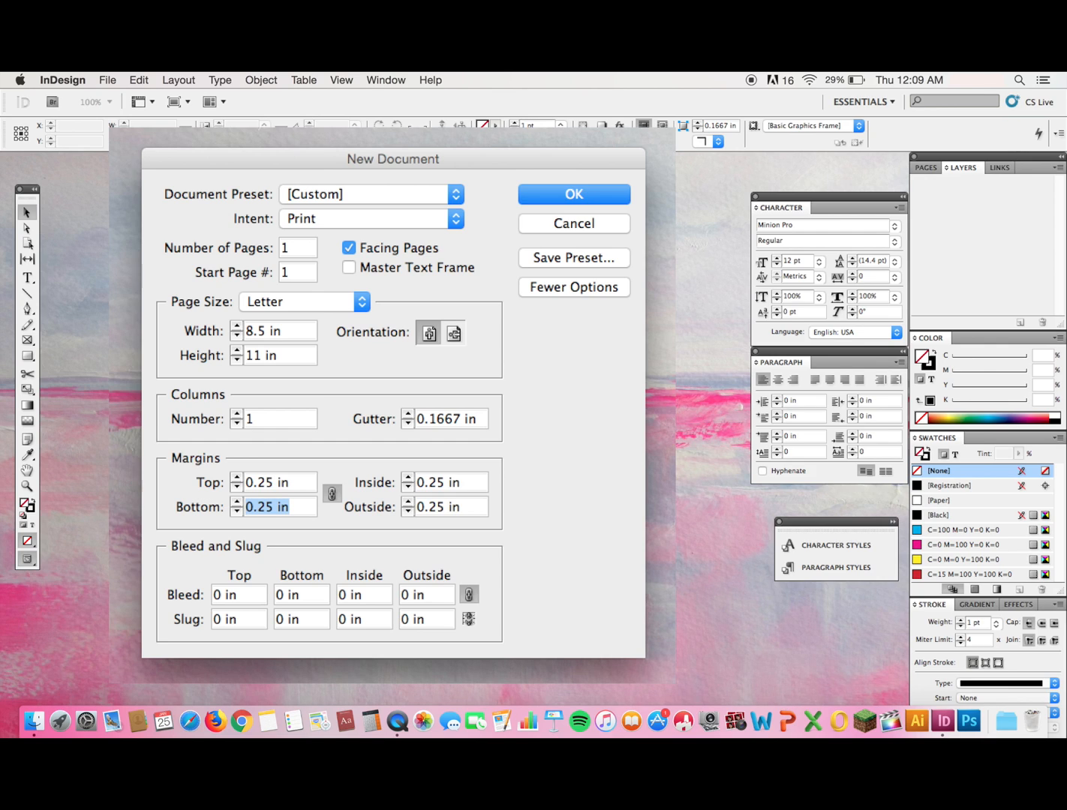
pyautogui.click(445, 507)
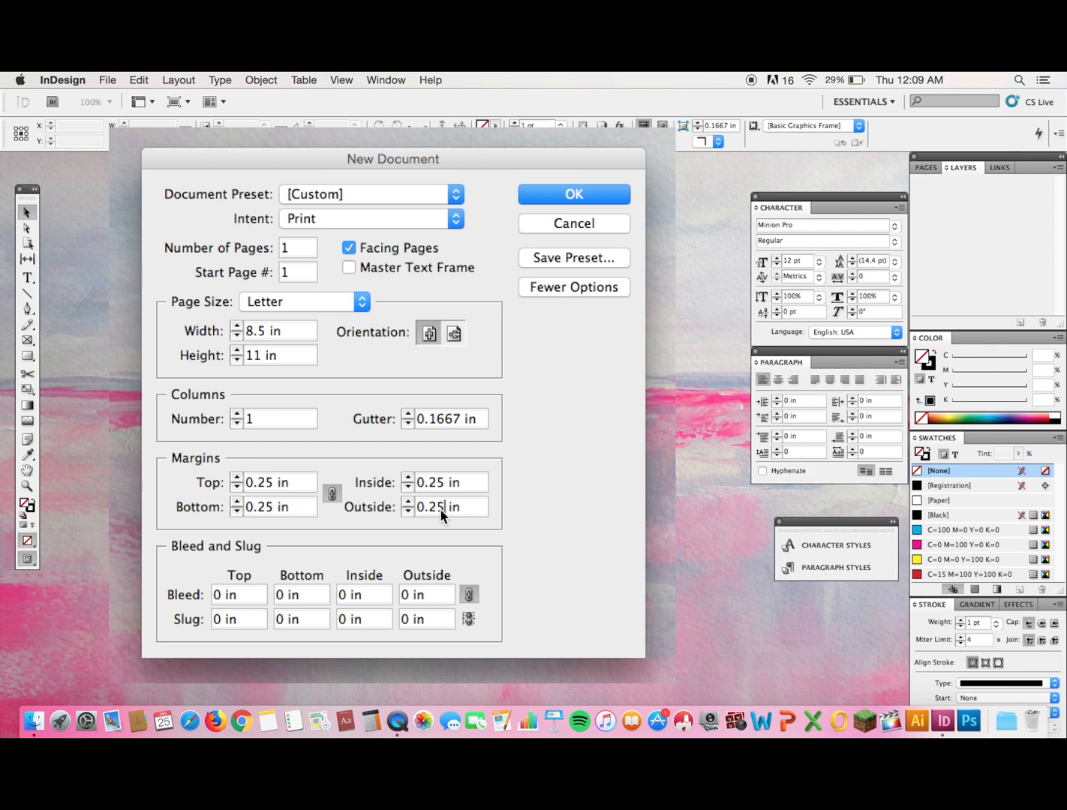
# Unlink the margin values and set only the inside margin to 0.5 in.
pyautogui.click(331, 493)
pyautogui.click(443, 507)
pyautogui.doubleClick(435, 483)
pyautogui.write('50')
# Save the document settings as a preset named Yearbook and create the document.
pyautogui.click(598, 259)
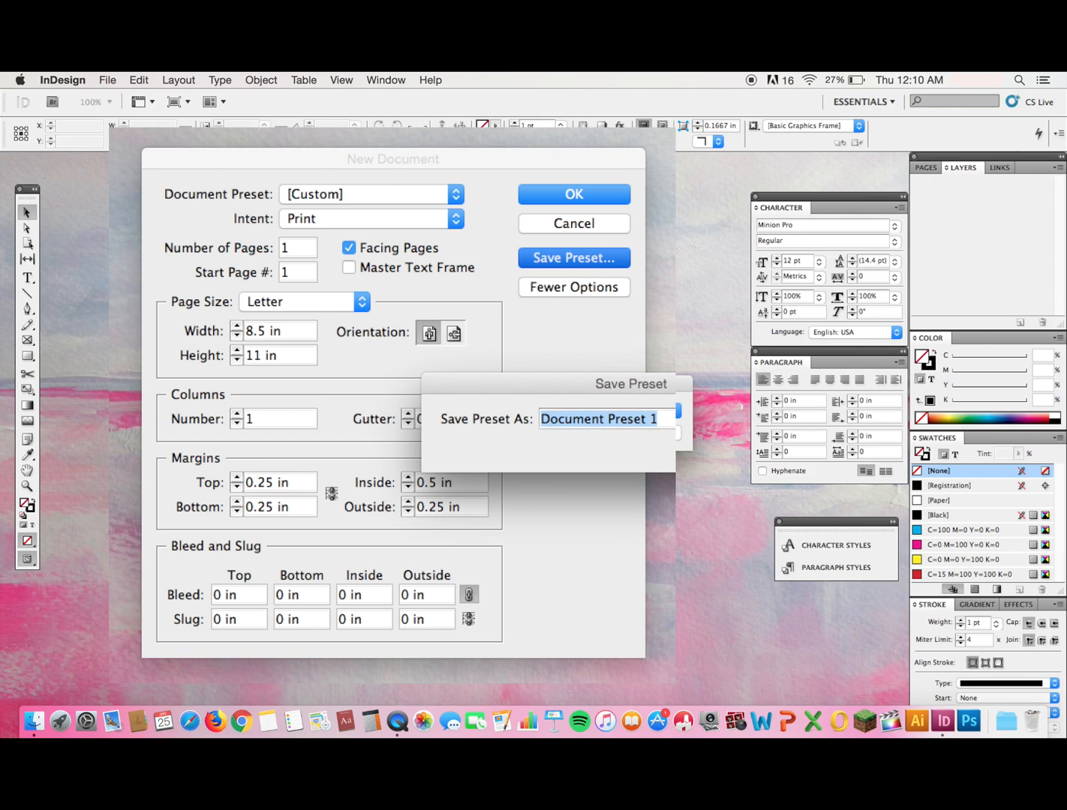
pyautogui.write('YeR')
pyautogui.press('BackSpace')
pyautogui.write('arbook')
pyautogui.press('Return')
pyautogui.click(514, 239)
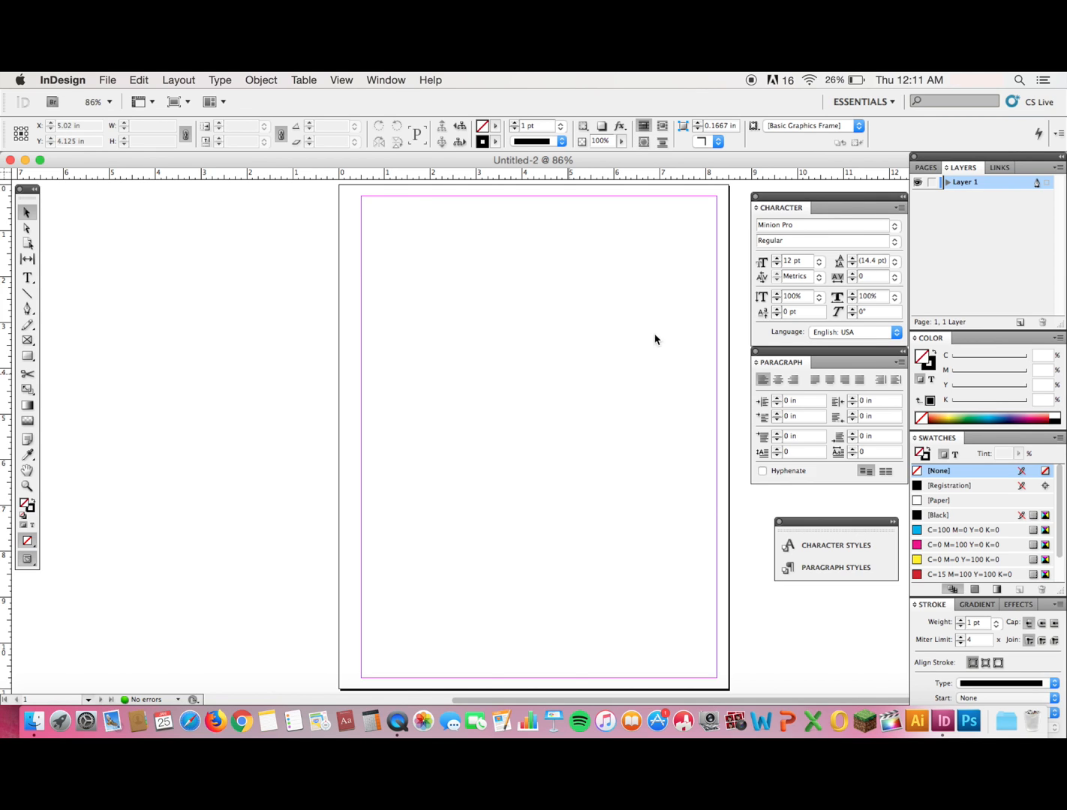
# Show the page overview and insert 9 pages after page 1 based on A-Master.
pyautogui.click(923, 168)
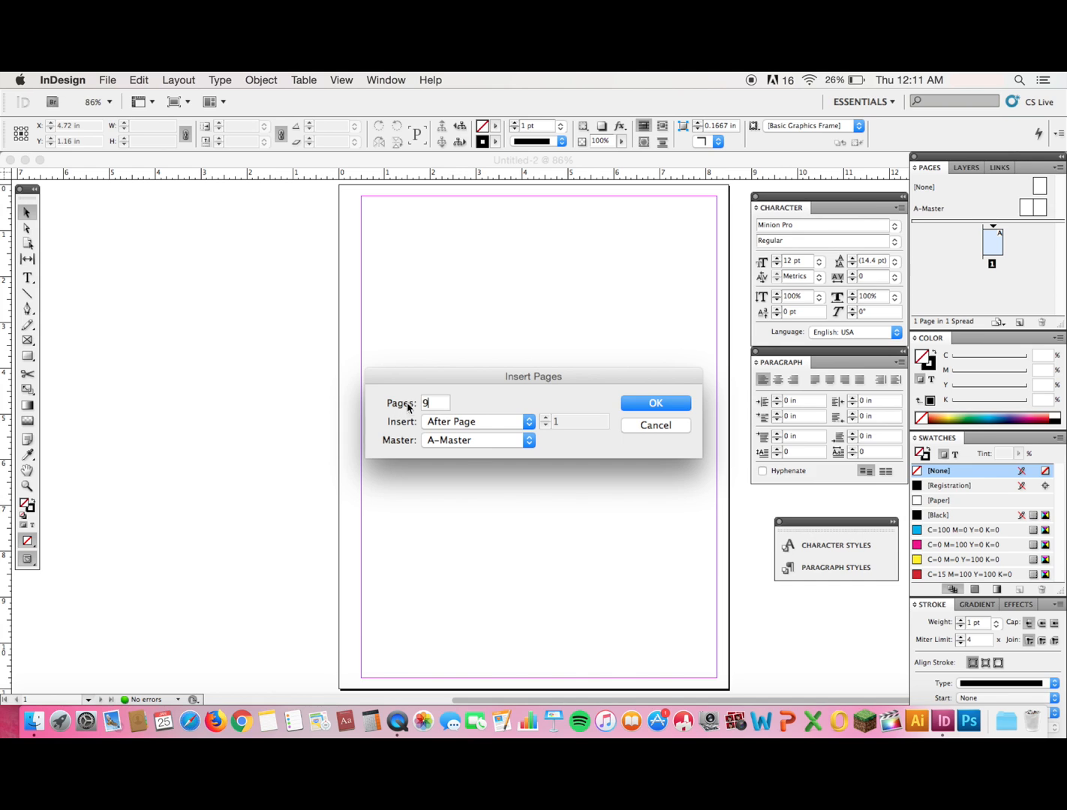
pyautogui.click(655, 424)
pyautogui.click(179, 80)
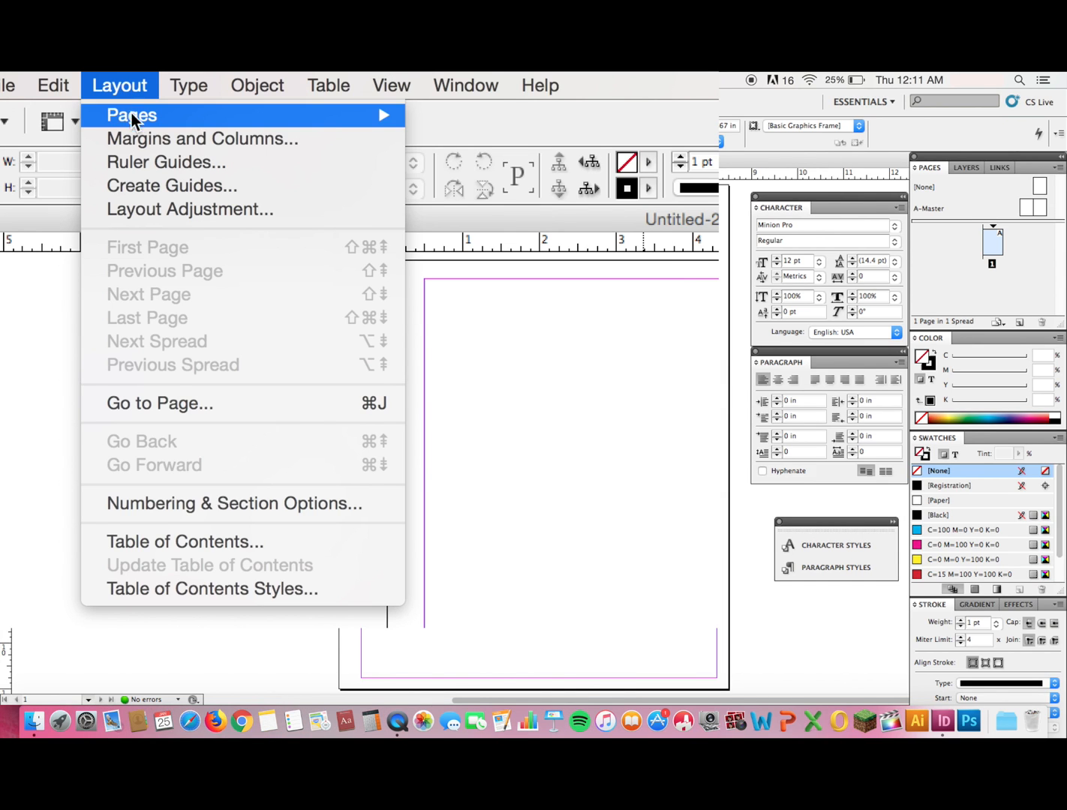
pyautogui.moveTo(190, 102)
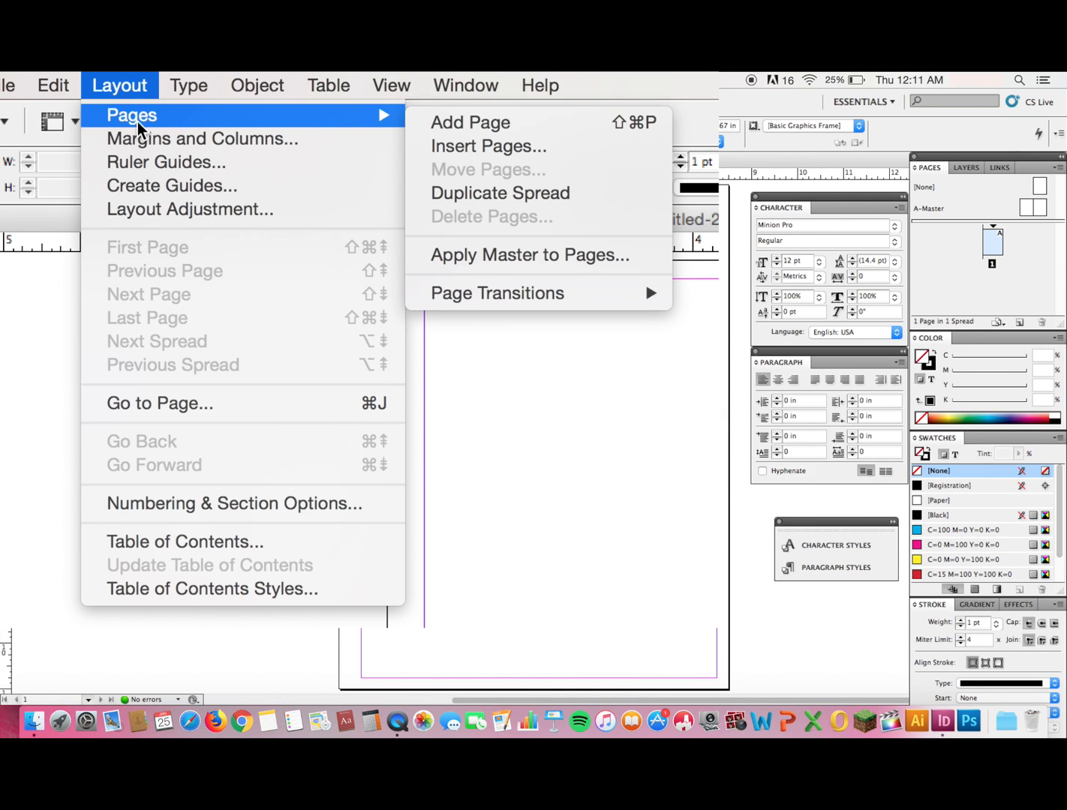
pyautogui.click(522, 147)
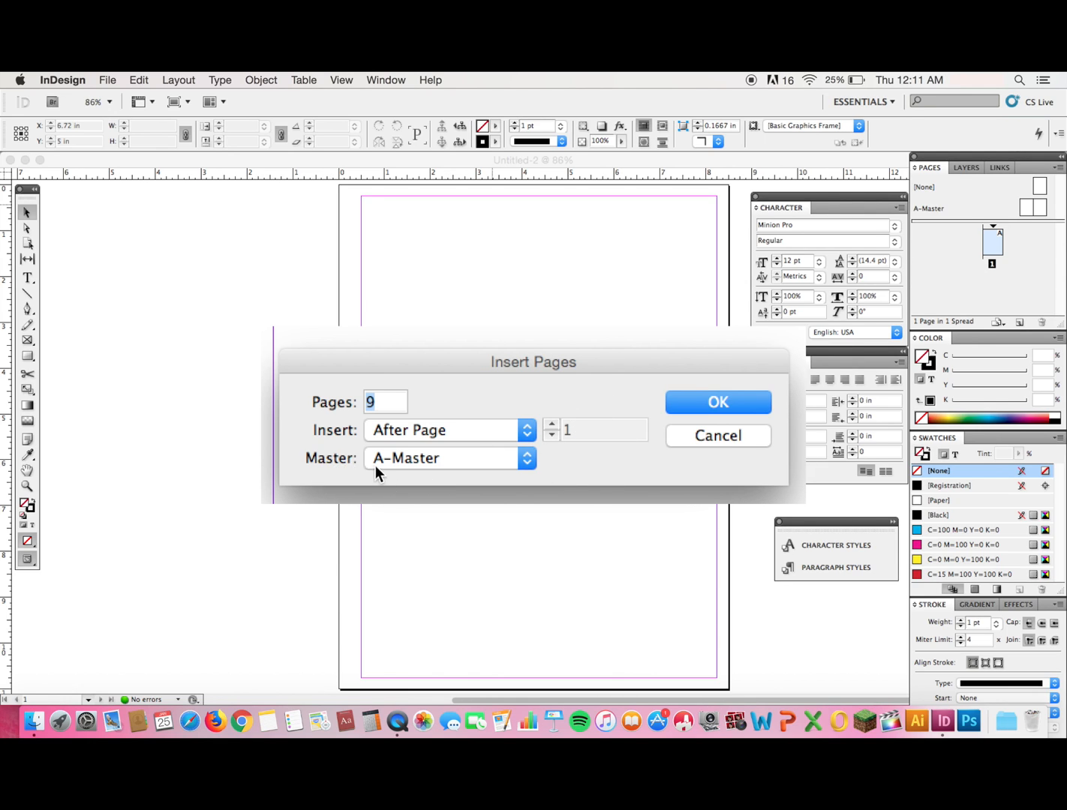
pyautogui.click(708, 405)
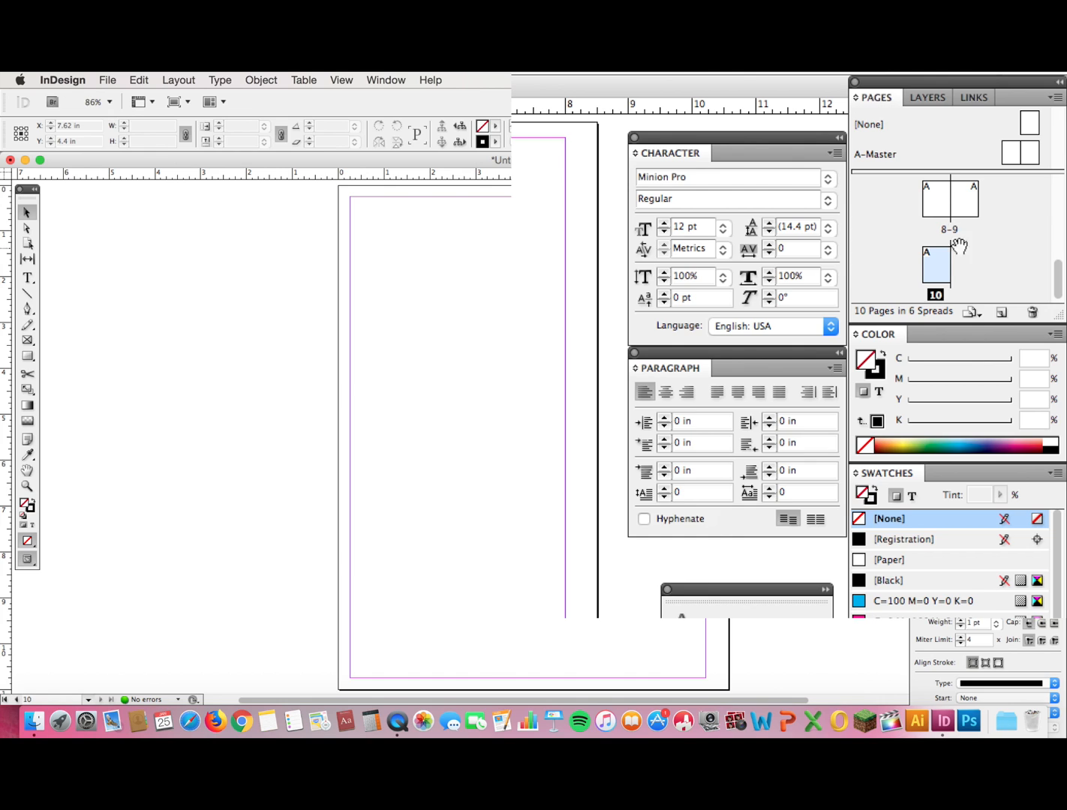
# Enlarge the page overview to show more spreads, and look over pages 2 and 3 and the document's spreads.
pyautogui.moveTo(965, 403); pyautogui.dragTo(958, 435)
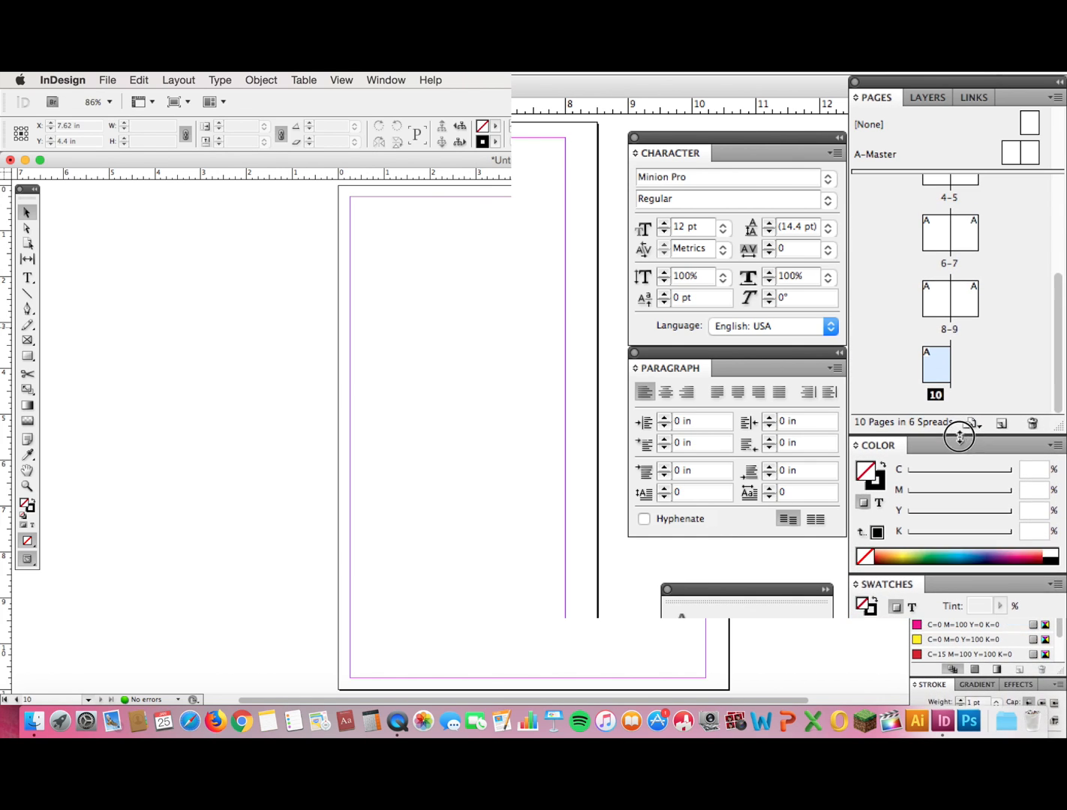
pyautogui.moveTo(1053, 352); pyautogui.dragTo(1060, 214)
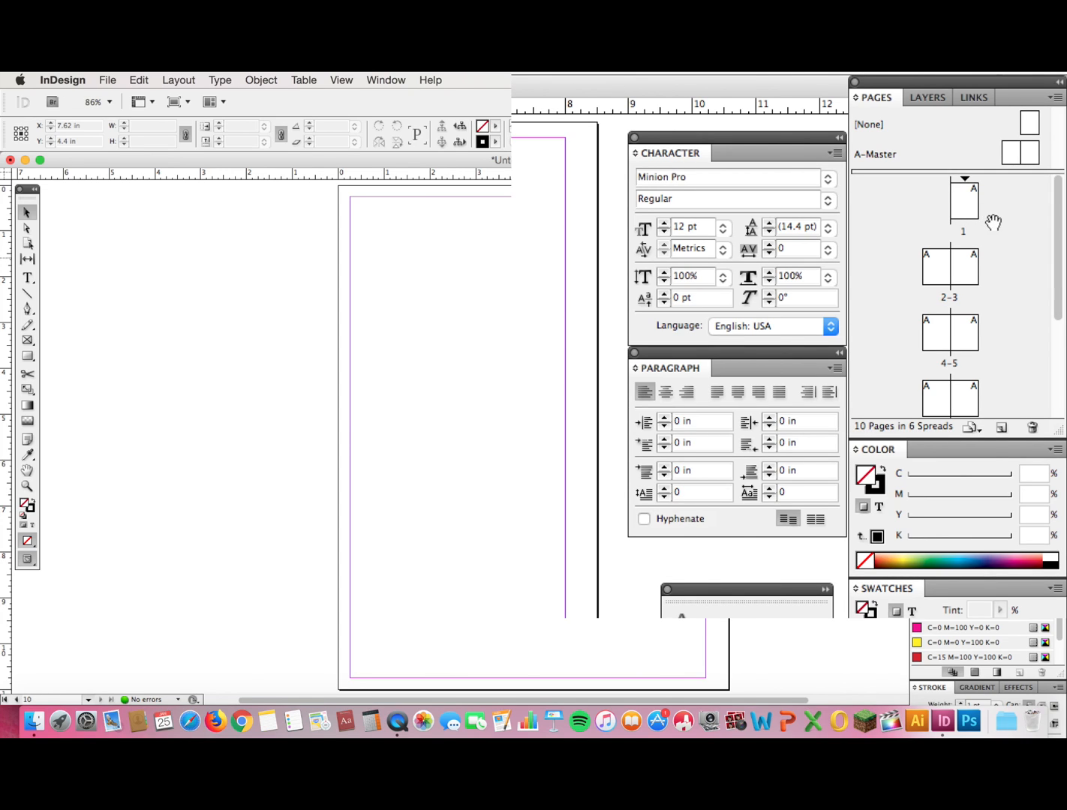
pyautogui.click(934, 266)
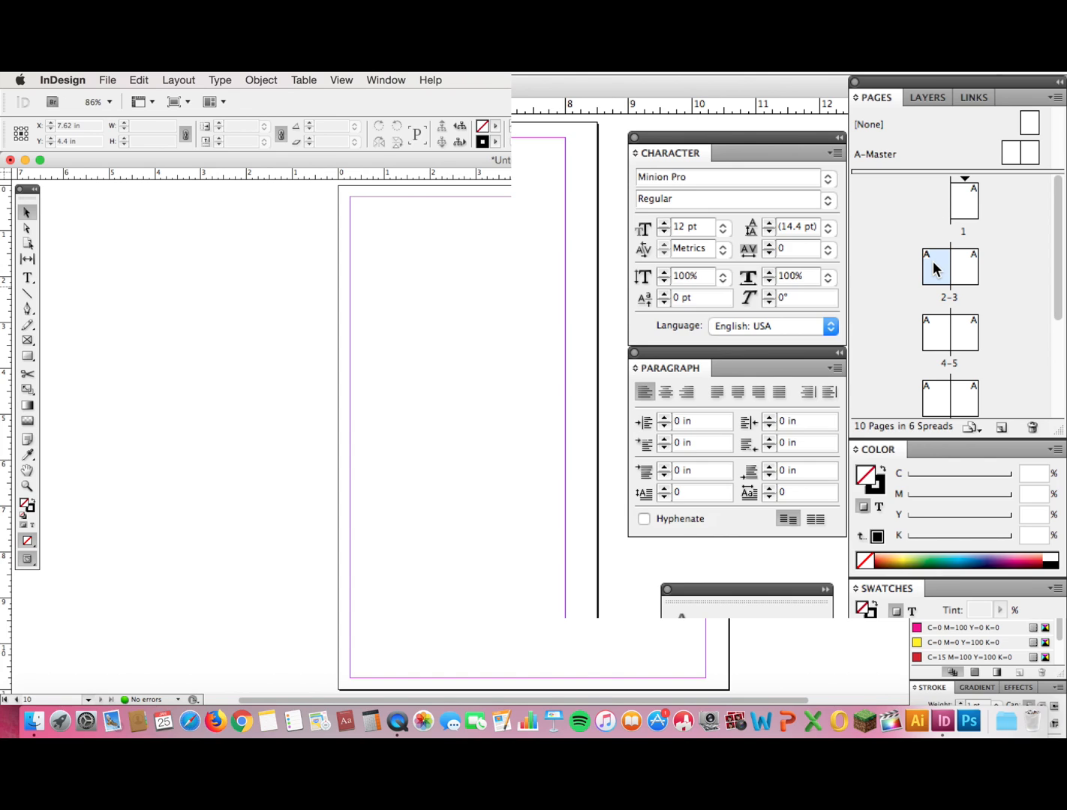
pyautogui.click(973, 271)
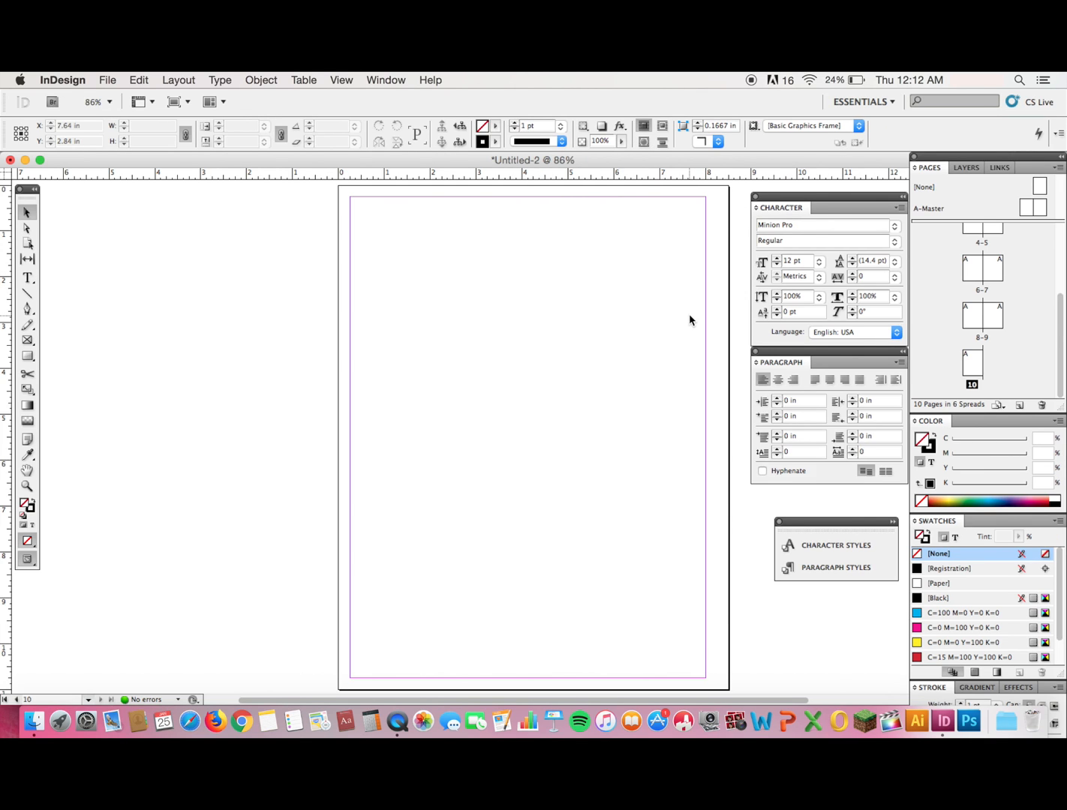
pyautogui.scroll(-5, 689, 315)
pyautogui.scroll(15, 689, 316)
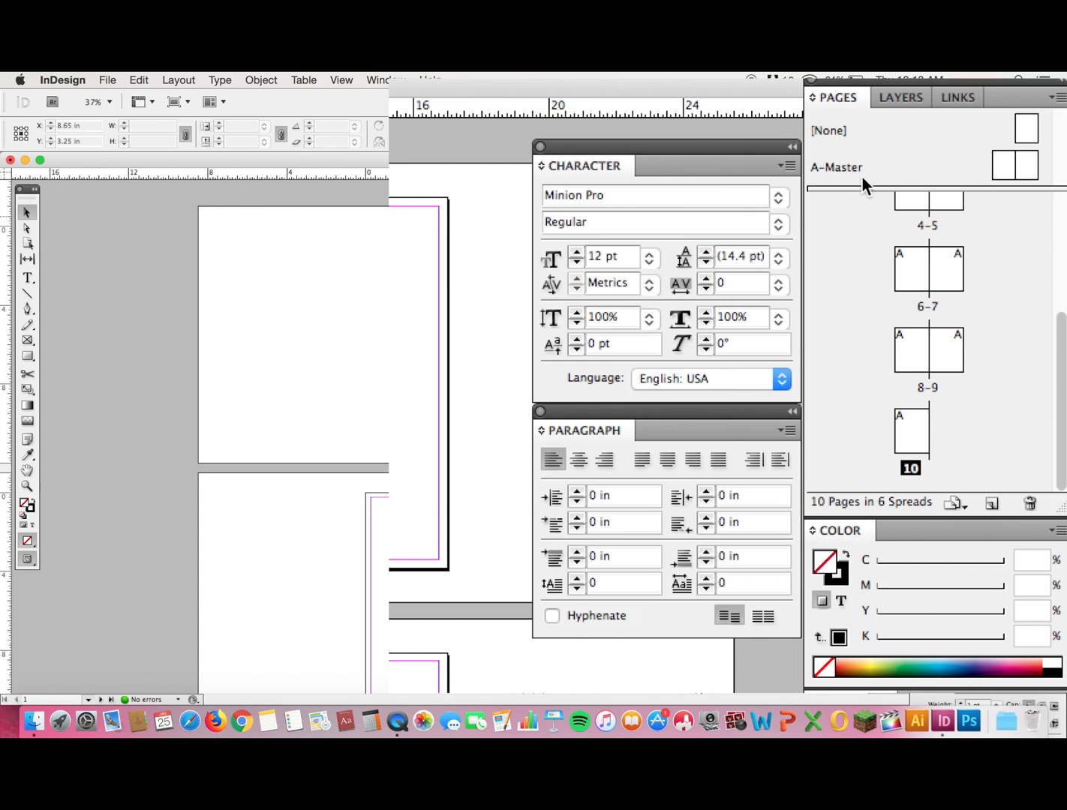
# Open the A-Master spread for editing and widen the document window up to the docked panels.
pyautogui.doubleClick(1010, 171)
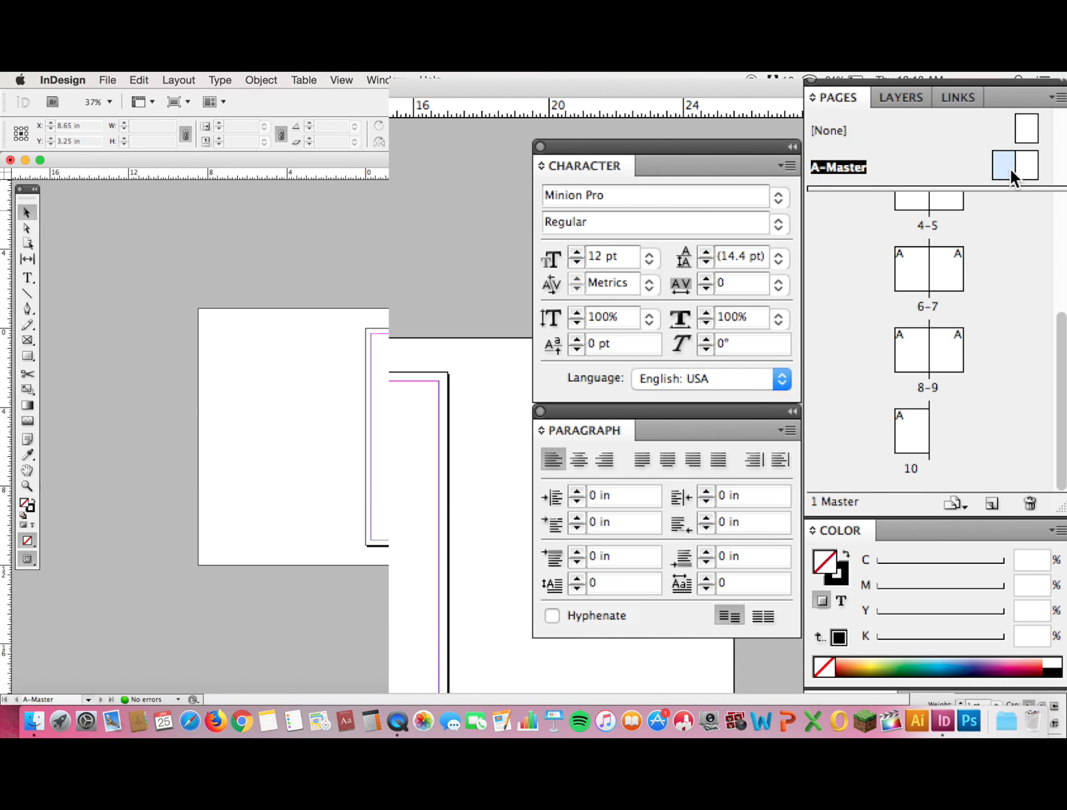
pyautogui.moveTo(454, 162)
pyautogui.mouseDown()
pyautogui.moveTo(276, 161)
pyautogui.moveTo(658, 165)
pyautogui.moveTo(466, 162)
pyautogui.mouseUp()
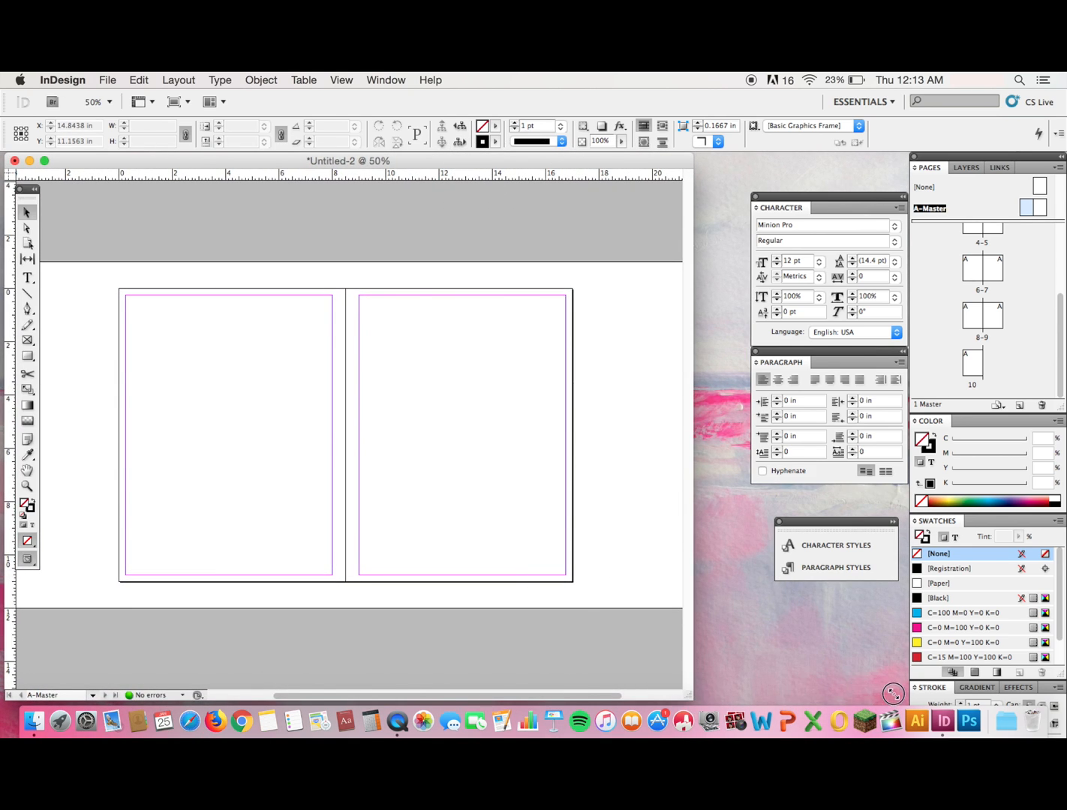
pyautogui.moveTo(689, 696); pyautogui.dragTo(901, 698)
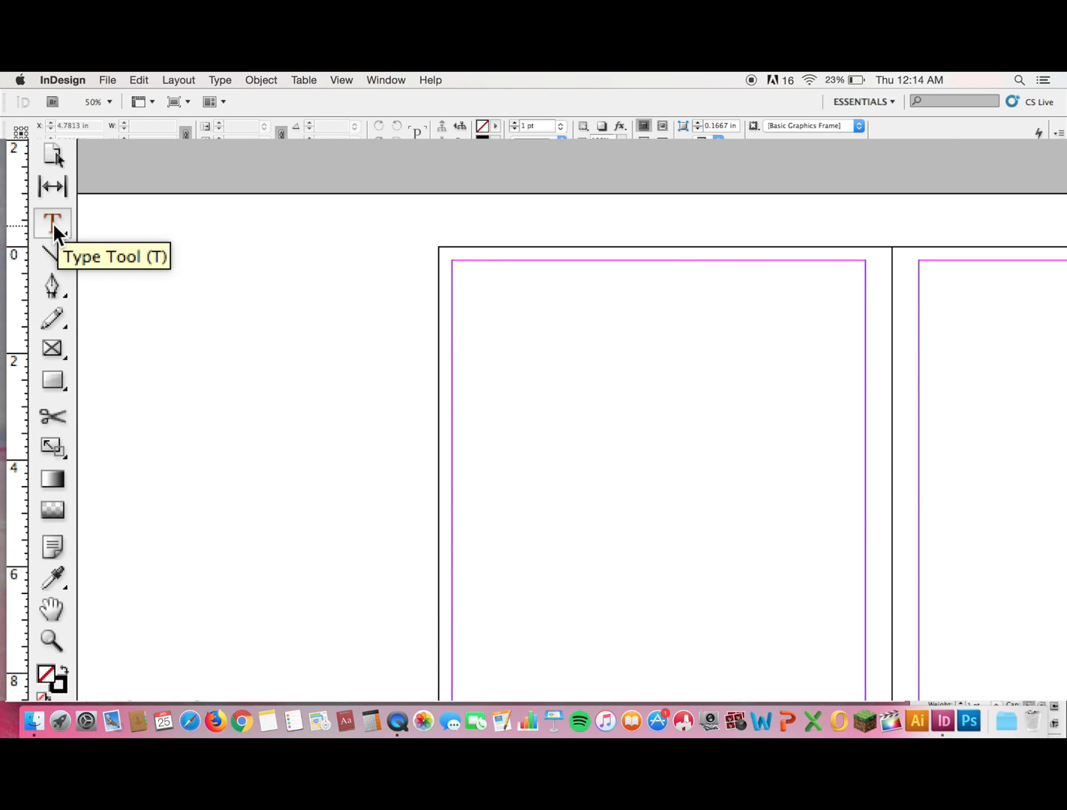
# Draw a text frame about 6.2 in wide and 2.1 in tall near the top of the left master page.
pyautogui.click(27, 278)
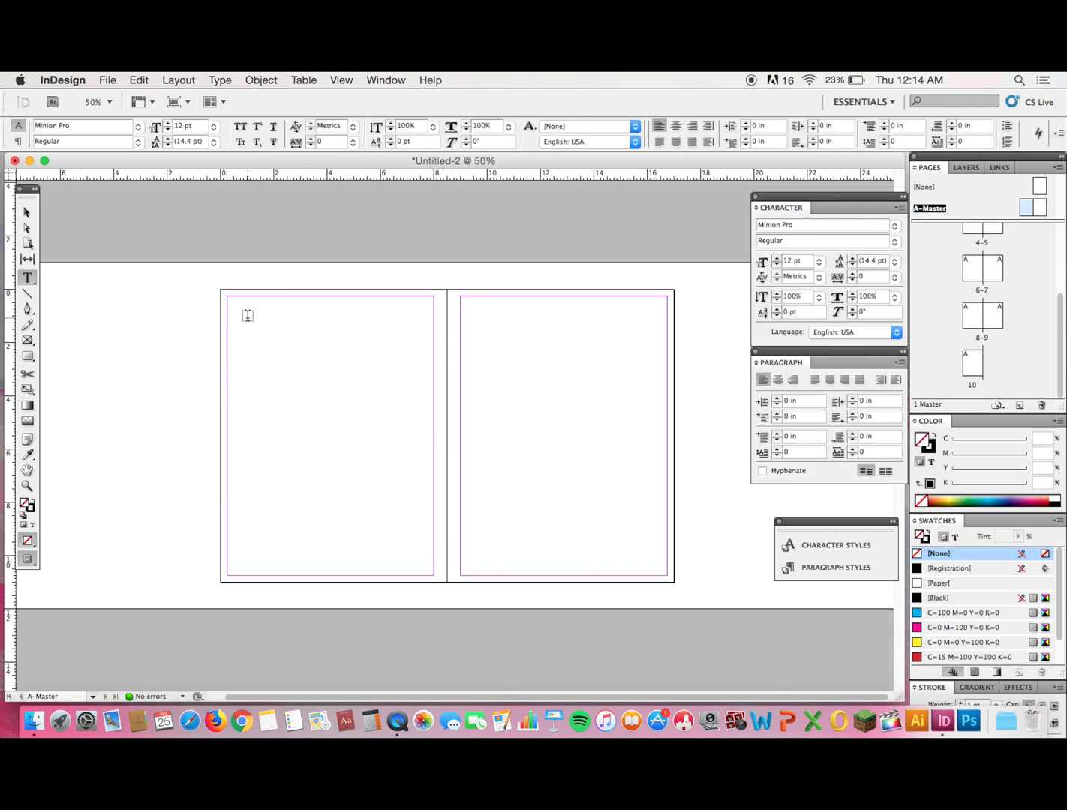
pyautogui.moveTo(489, 305); pyautogui.dragTo(759, 385)
pyautogui.moveTo(380, 357); pyautogui.dragTo(412, 372)
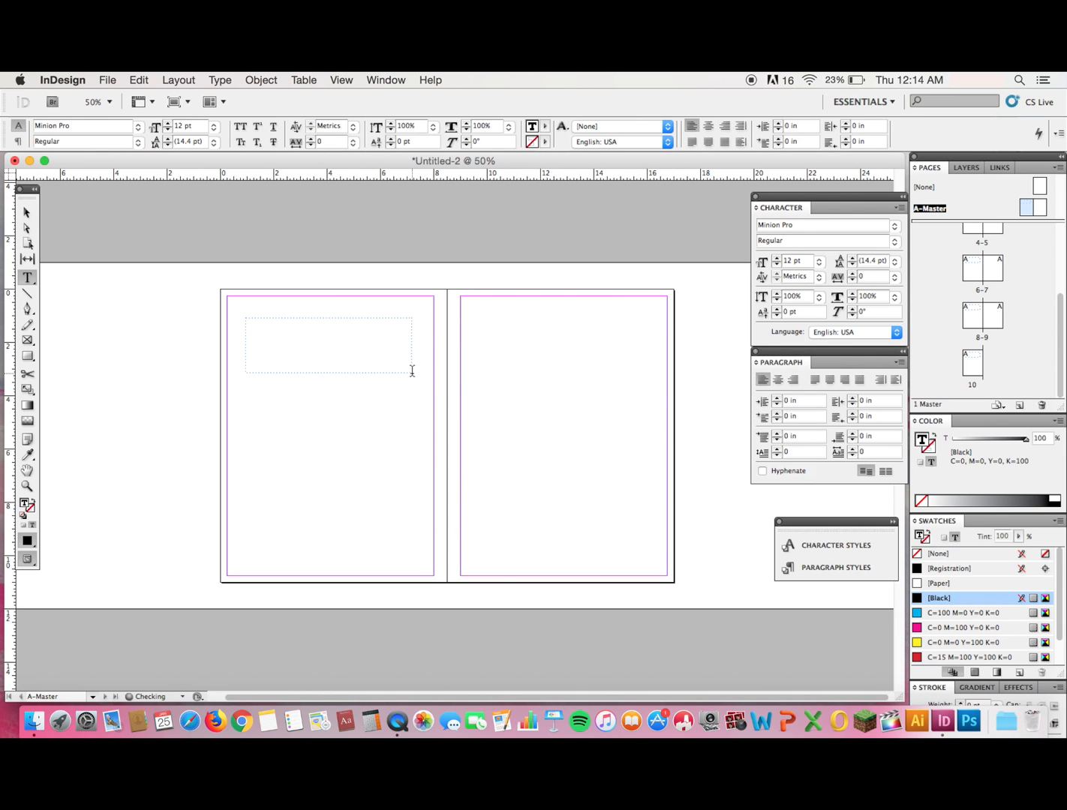
pyautogui.press('super+equal')
pyautogui.press('super+equal')
pyautogui.press('super+equal')
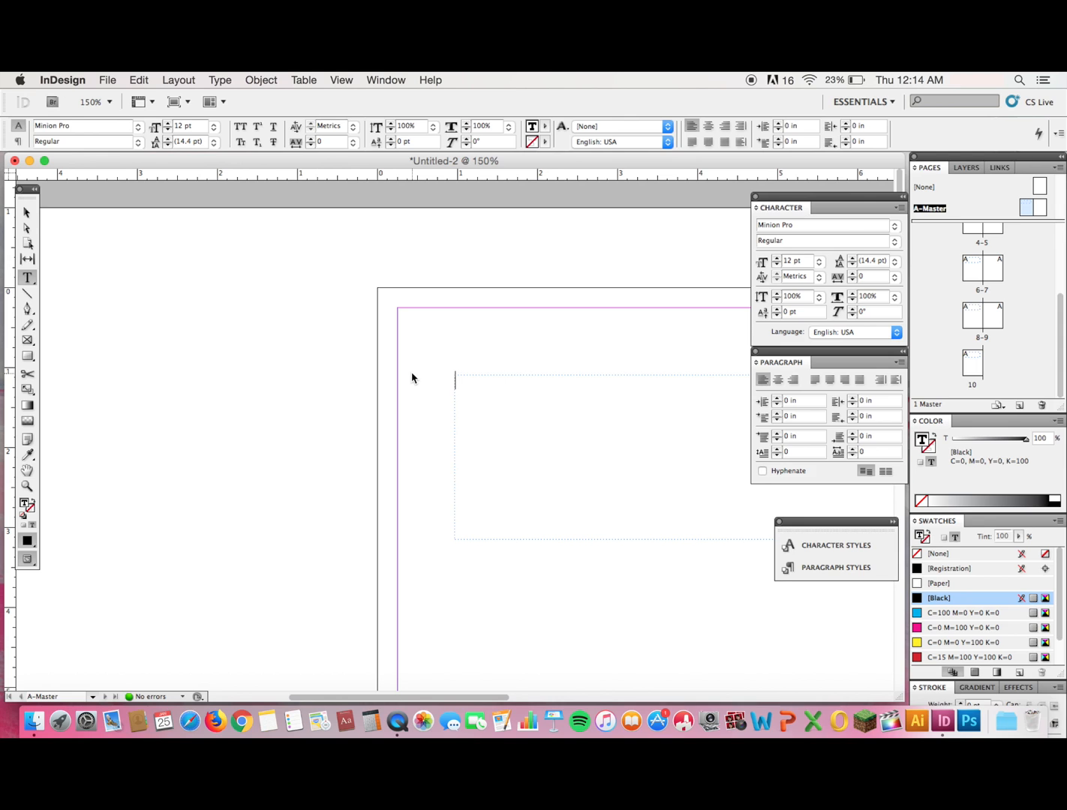
pyautogui.press('super+equal')
pyautogui.press('super+equal')
pyautogui.press('super+equal')
pyautogui.press('super+equal')
pyautogui.press('super+equal')
pyautogui.press('super+equal')
pyautogui.press('super+equal')
pyautogui.press('super+equal')
pyautogui.press('super+equal')
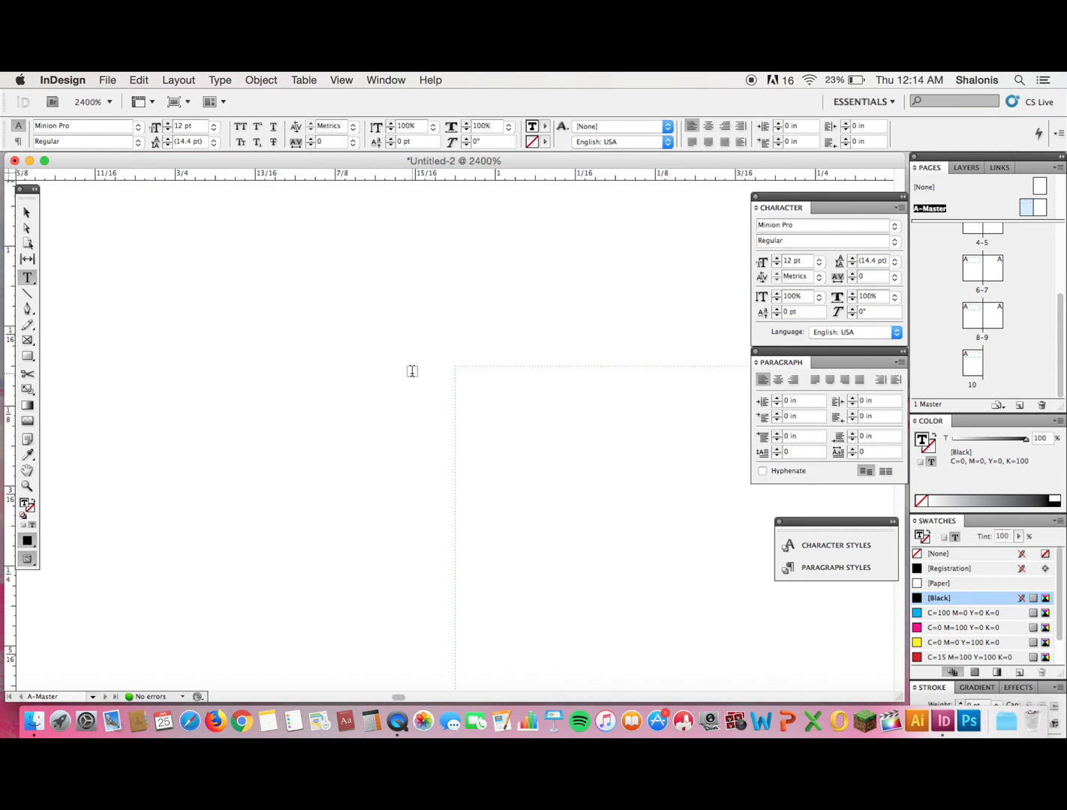
pyautogui.press('super+minus')
pyautogui.press('super+minus')
pyautogui.press('super+minus')
pyautogui.press('super+minus')
pyautogui.press('super+minus')
pyautogui.press('super+minus')
pyautogui.press('super+minus')
pyautogui.press('super+minus')
pyautogui.press('super+minus')
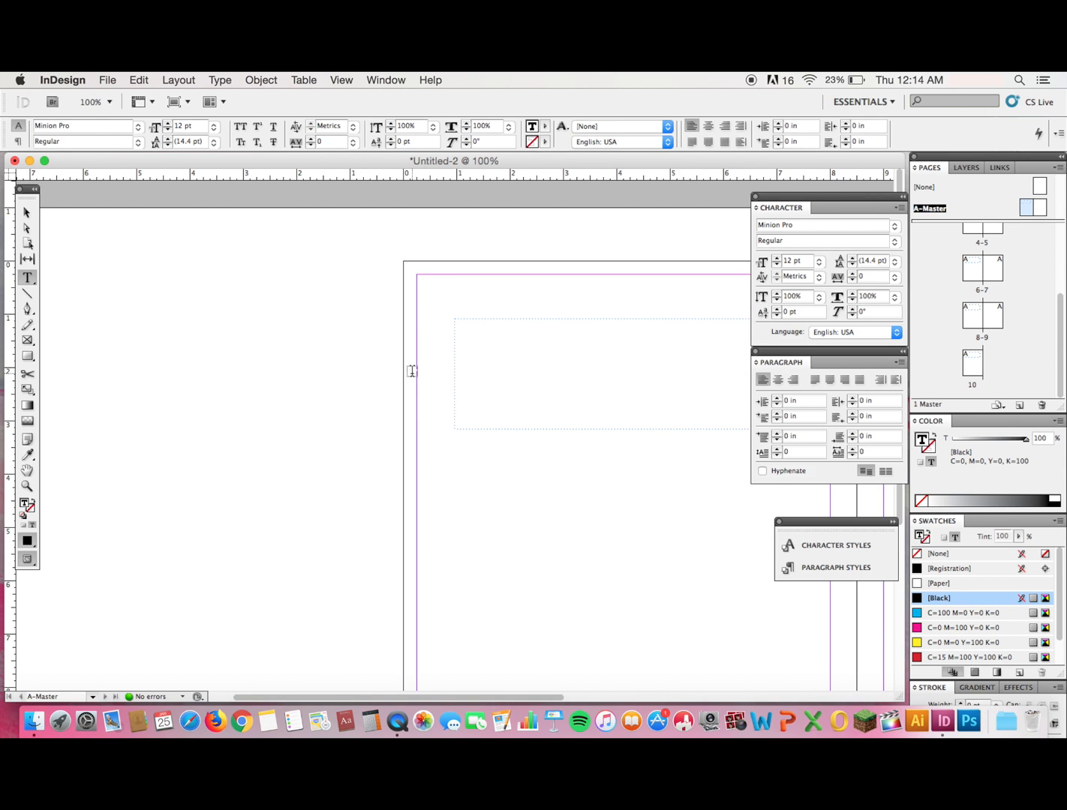
# Move the text frame slightly down and to the right on the left master page and enter "Header Title" in it.
pyautogui.hscroll(8, 412, 372)
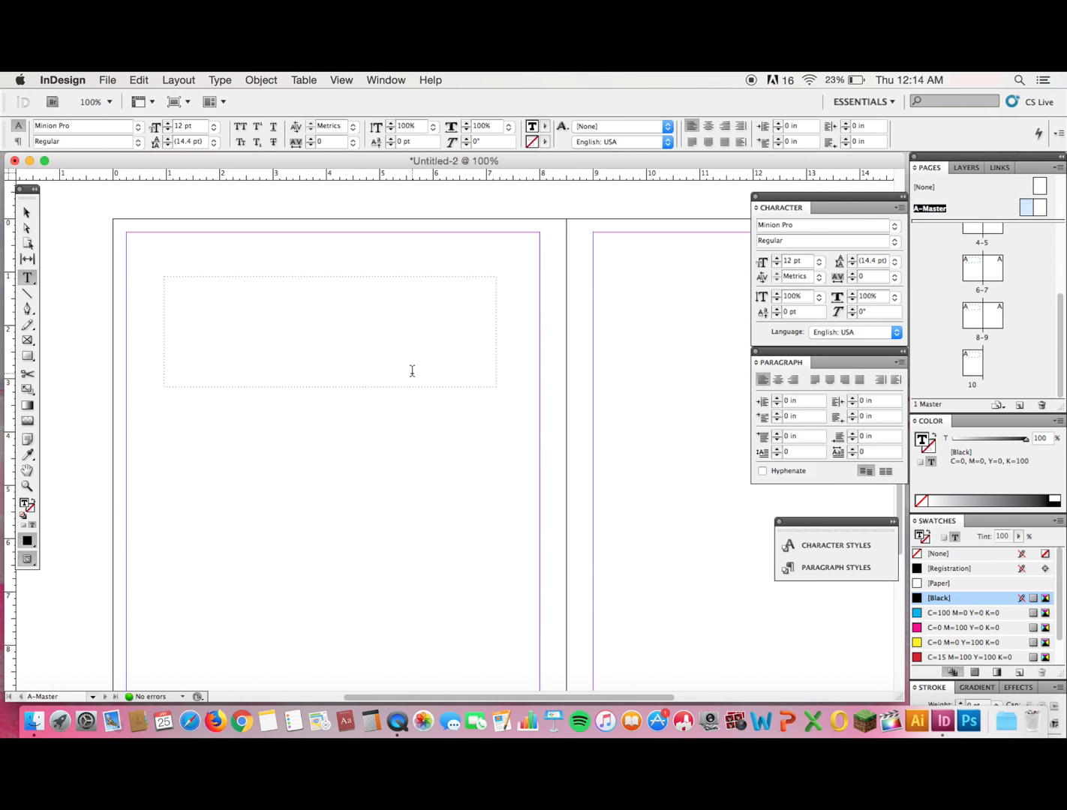
pyautogui.click(27, 213)
pyautogui.moveTo(304, 291); pyautogui.dragTo(321, 328)
pyautogui.doubleClick(322, 327)
pyautogui.write('Header Title')
# Select all of the Header Title text and apply the Alivia font to it.
pyautogui.press('super+a')
pyautogui.click(898, 227)
pyautogui.moveTo(898, 227)
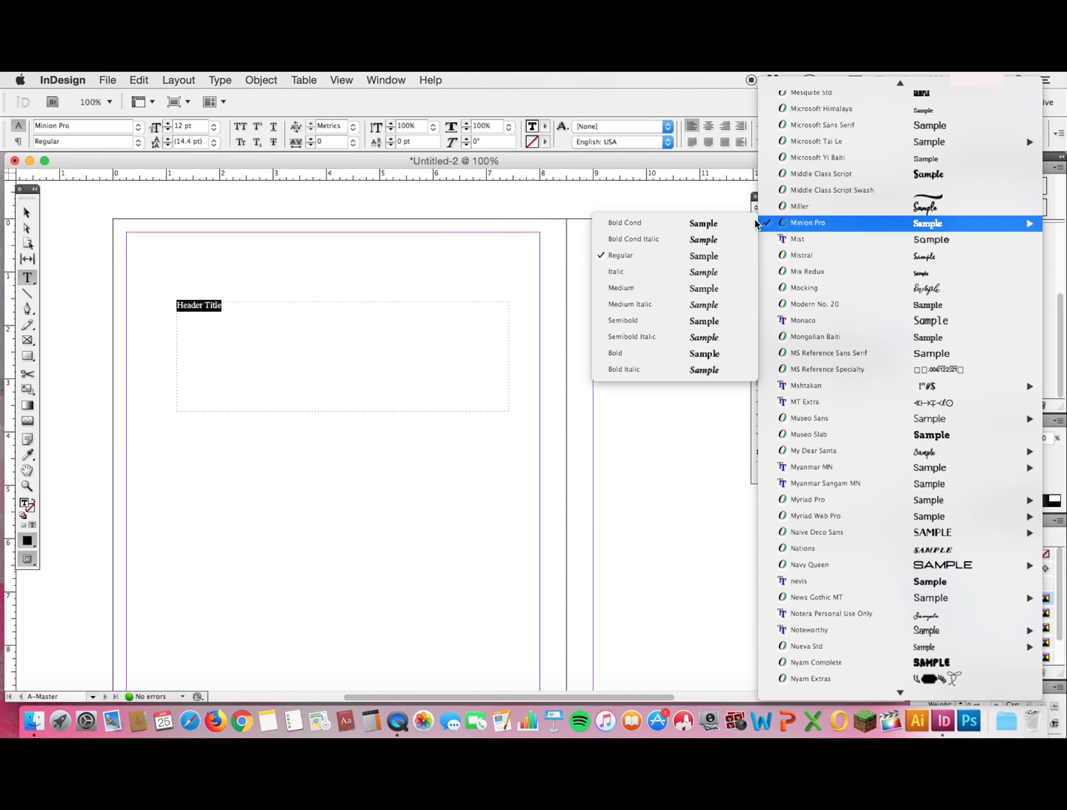
pyautogui.click(754, 203)
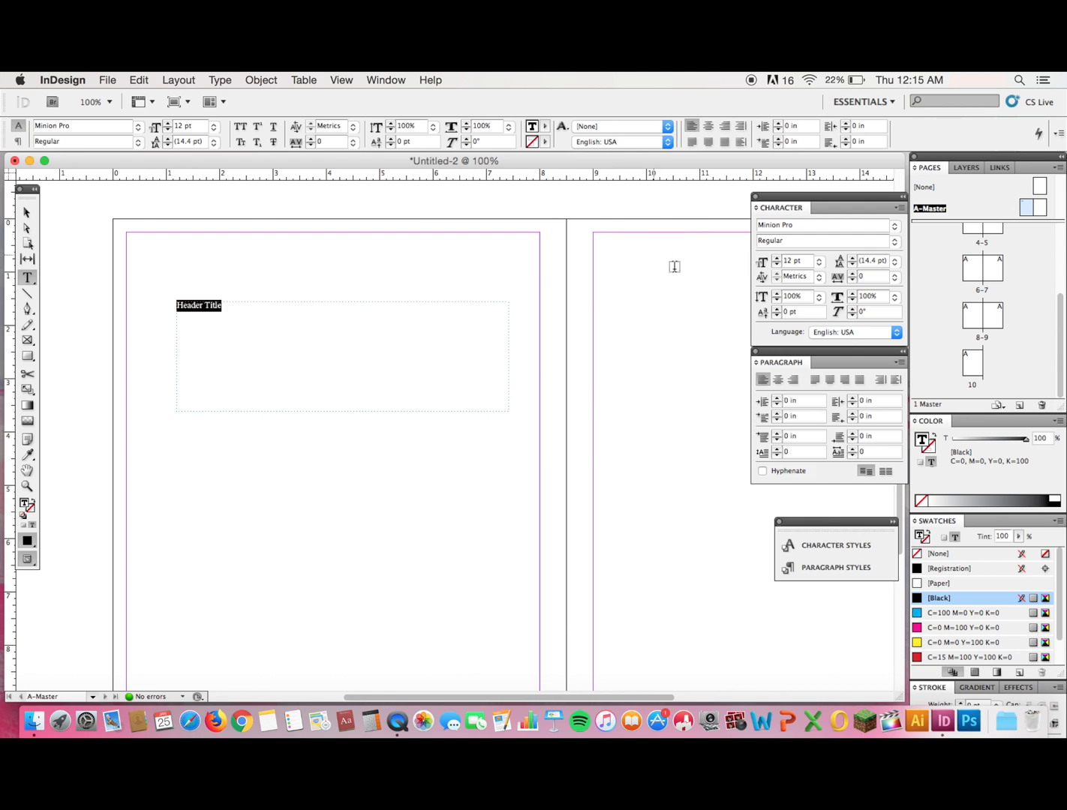
pyautogui.click(896, 228)
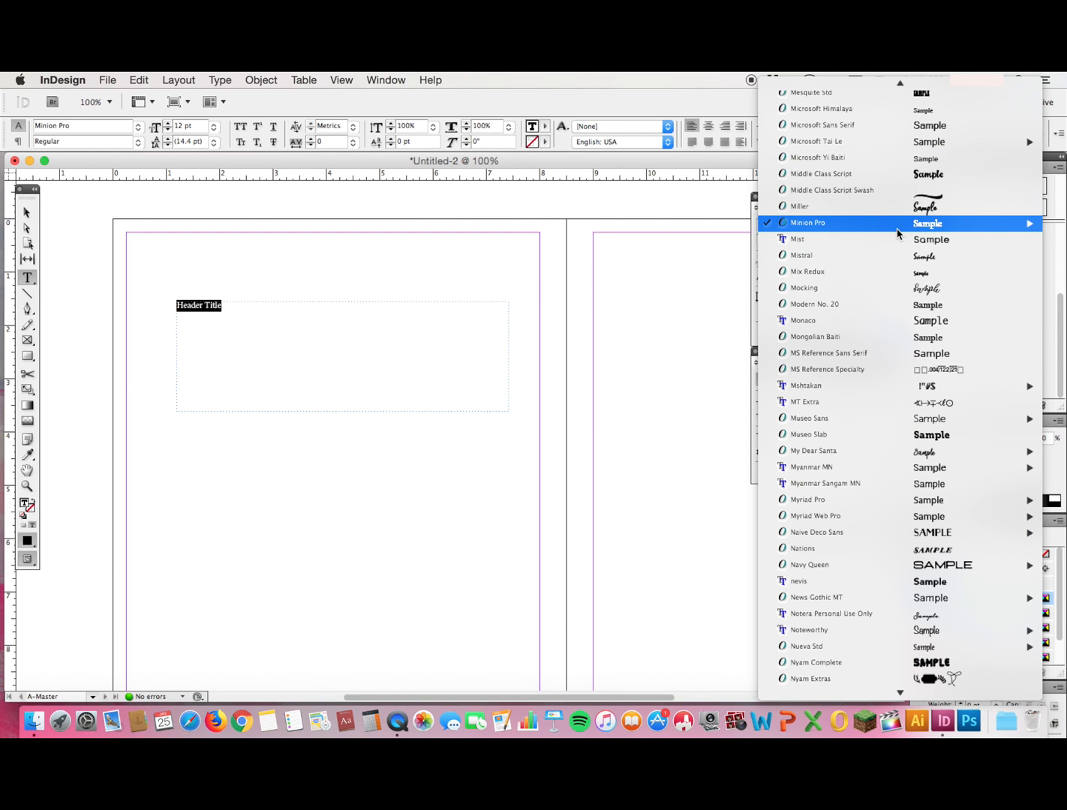
pyautogui.scroll(10, 900, 247)
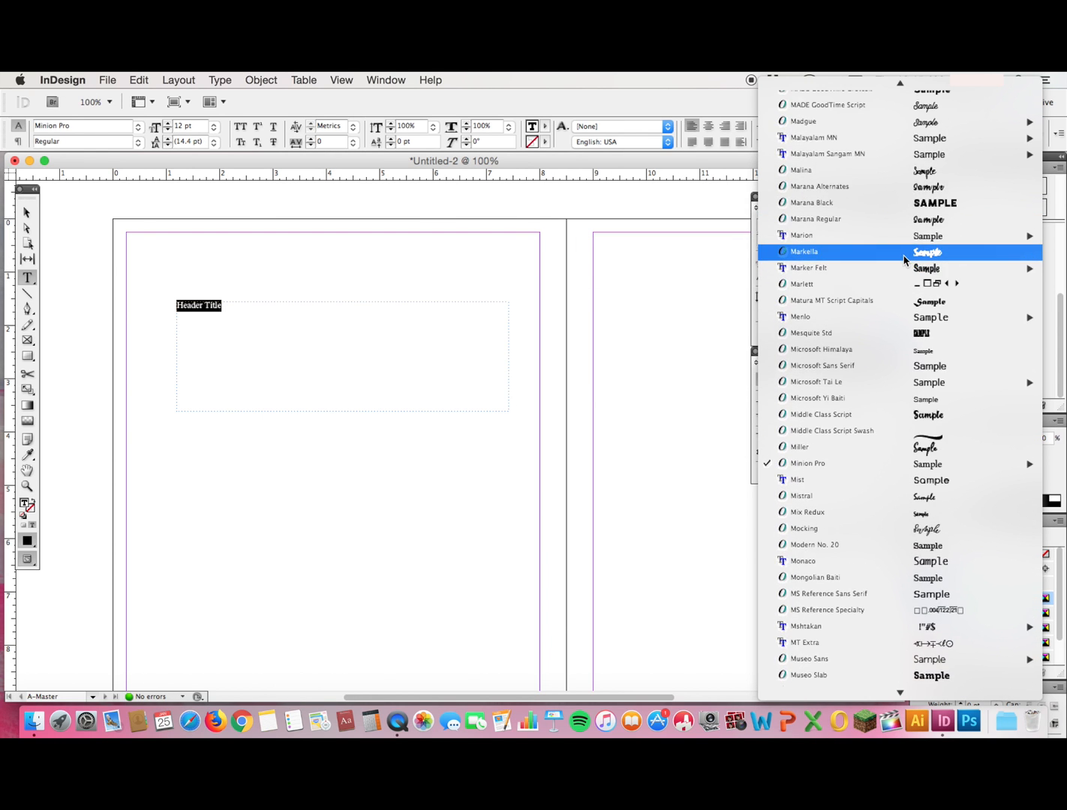
pyautogui.scroll(15, 904, 260)
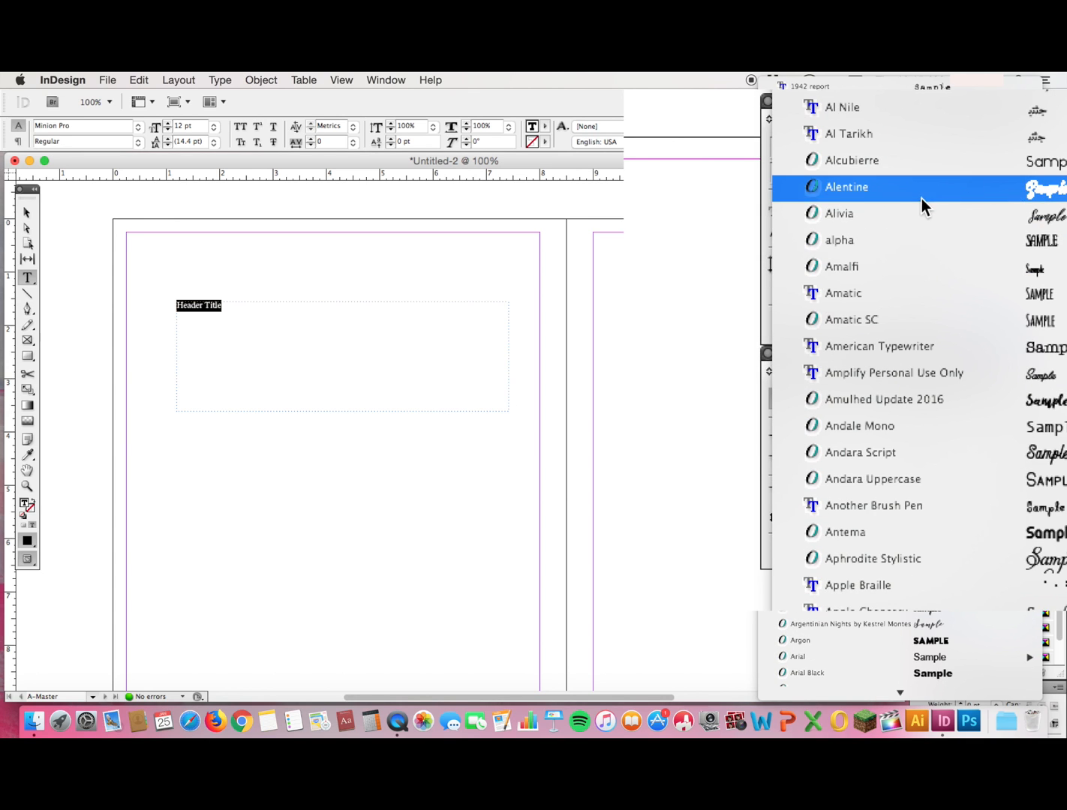
pyautogui.click(913, 214)
# Change the Header Title text's font to Avenir in the Book style.
pyautogui.moveTo(812, 144); pyautogui.dragTo(749, 140)
pyautogui.write('Avenir')
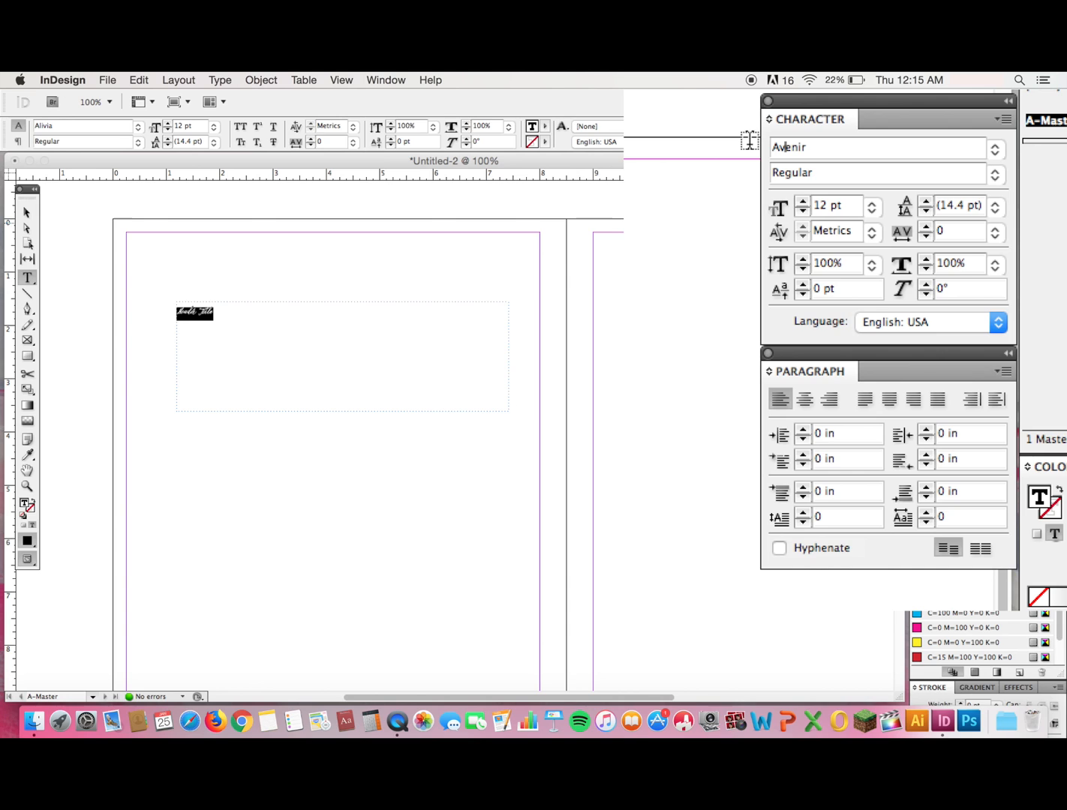
pyautogui.click(987, 173)
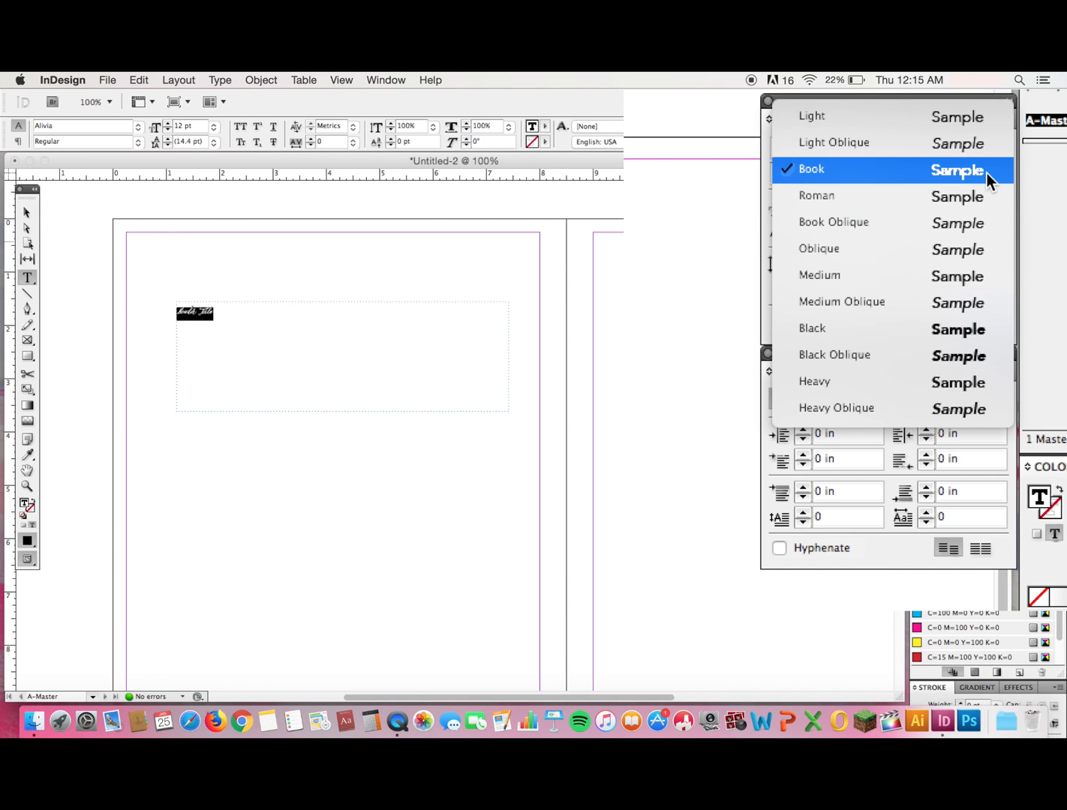
pyautogui.click(947, 172)
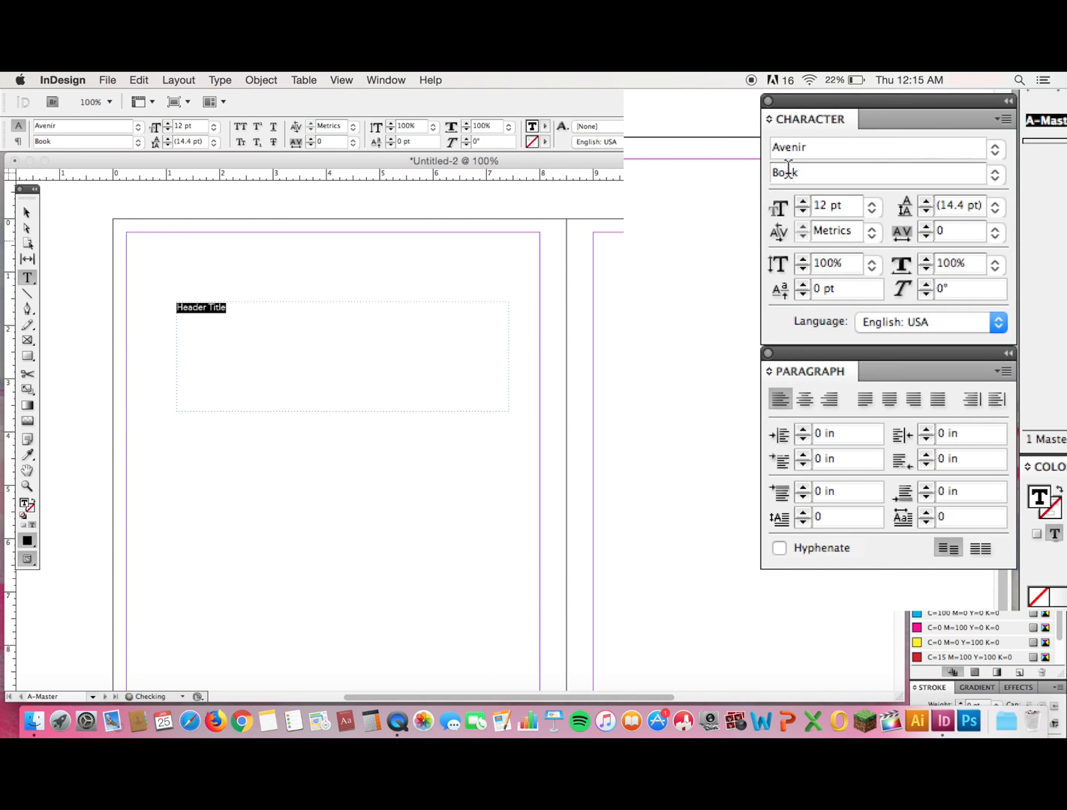
# Try the Medium Oblique and Black styles on the title text, and settle on Heavy Oblique.
pyautogui.click(991, 175)
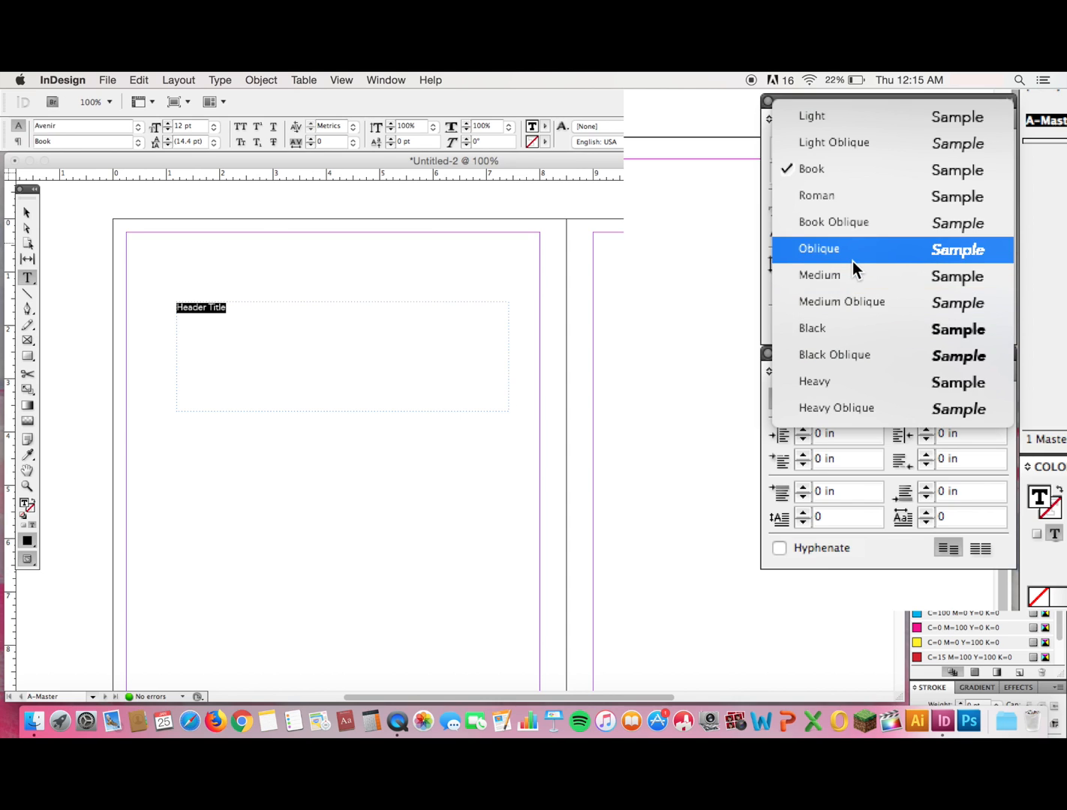
pyautogui.click(856, 303)
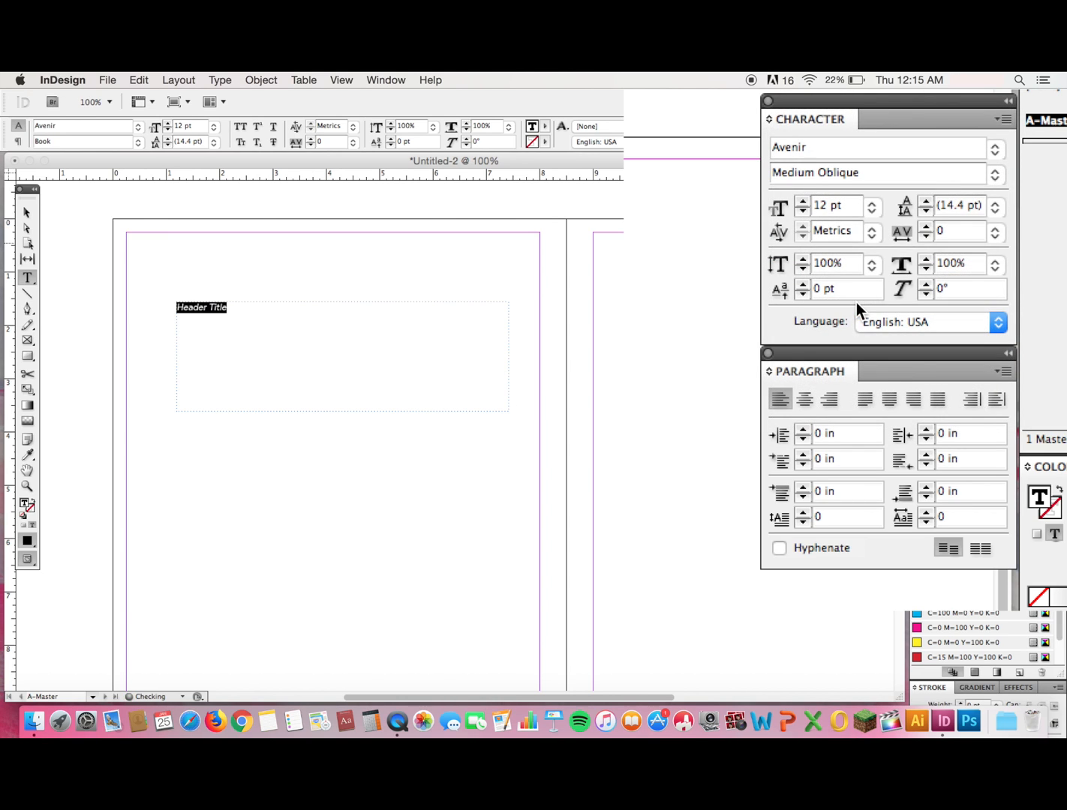
pyautogui.click(872, 232)
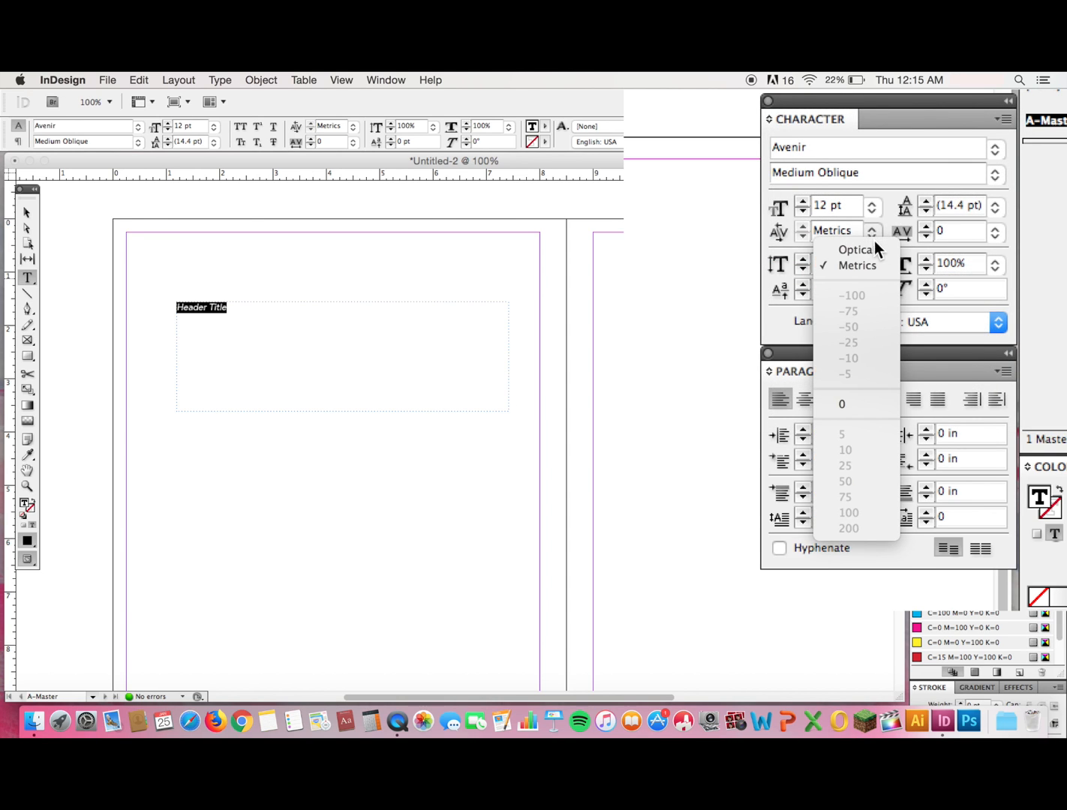
pyautogui.click(878, 194)
pyautogui.click(992, 177)
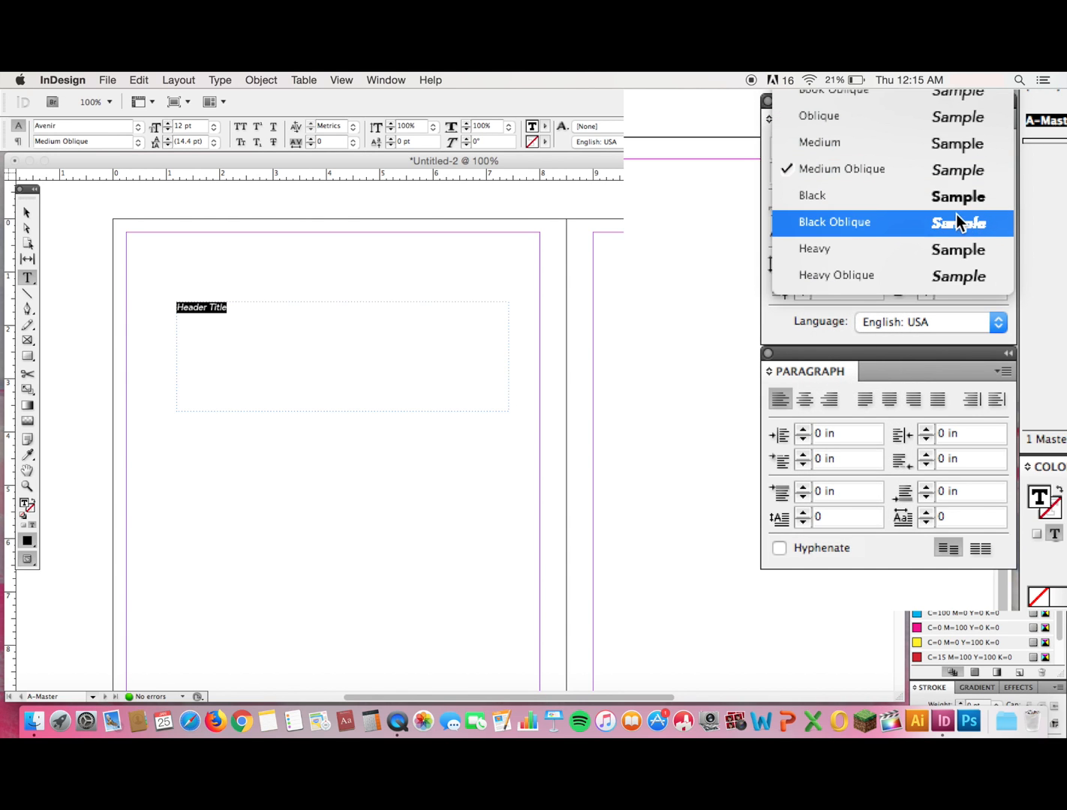
pyautogui.click(947, 193)
pyautogui.click(987, 169)
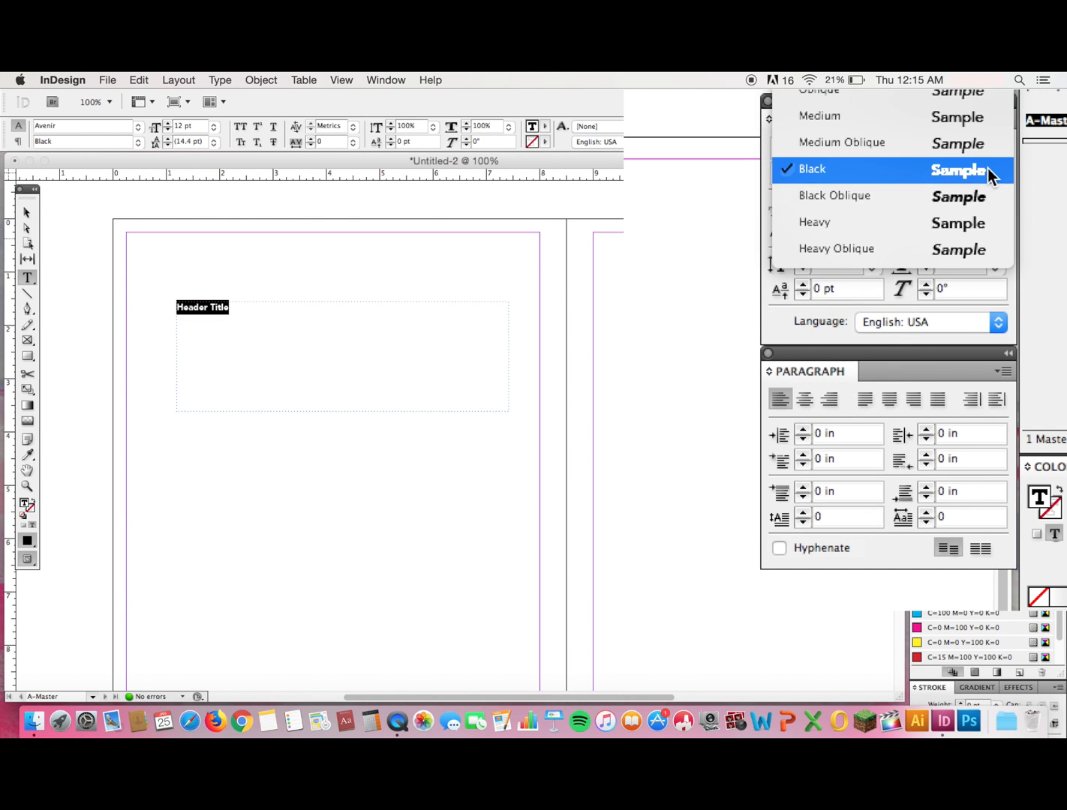
pyautogui.click(960, 247)
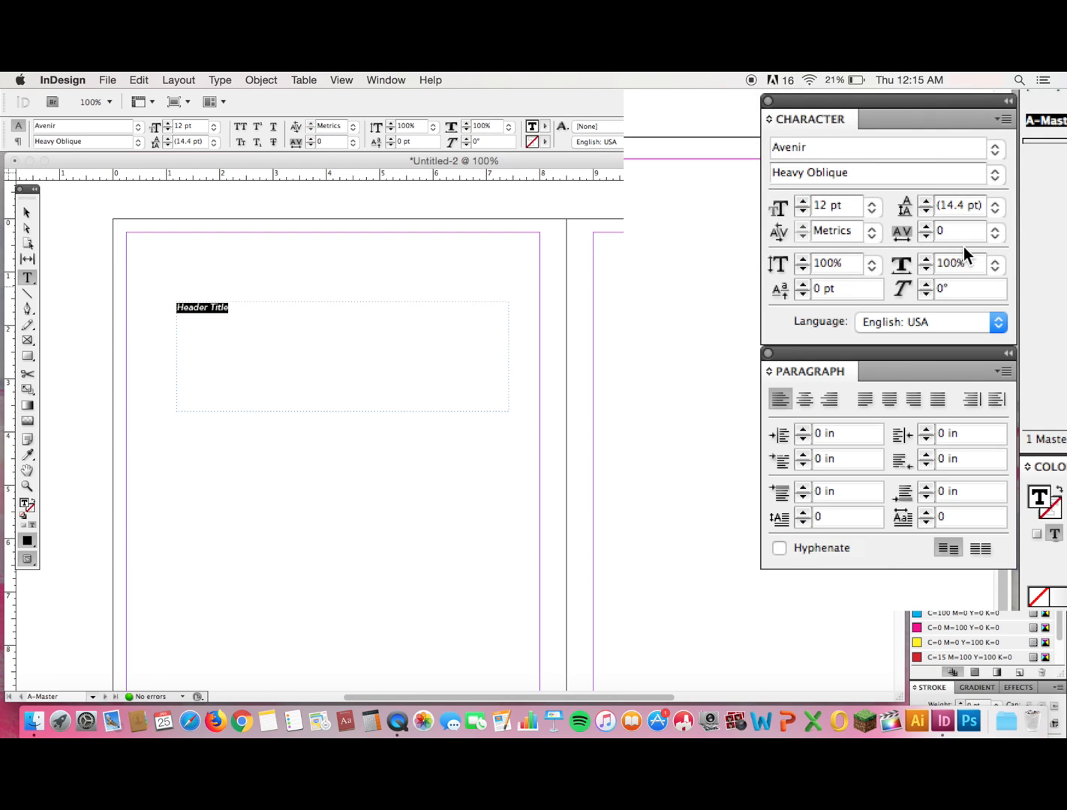
# Set the title text's size to 48 pt and its kerning to Optical.
pyautogui.click(871, 207)
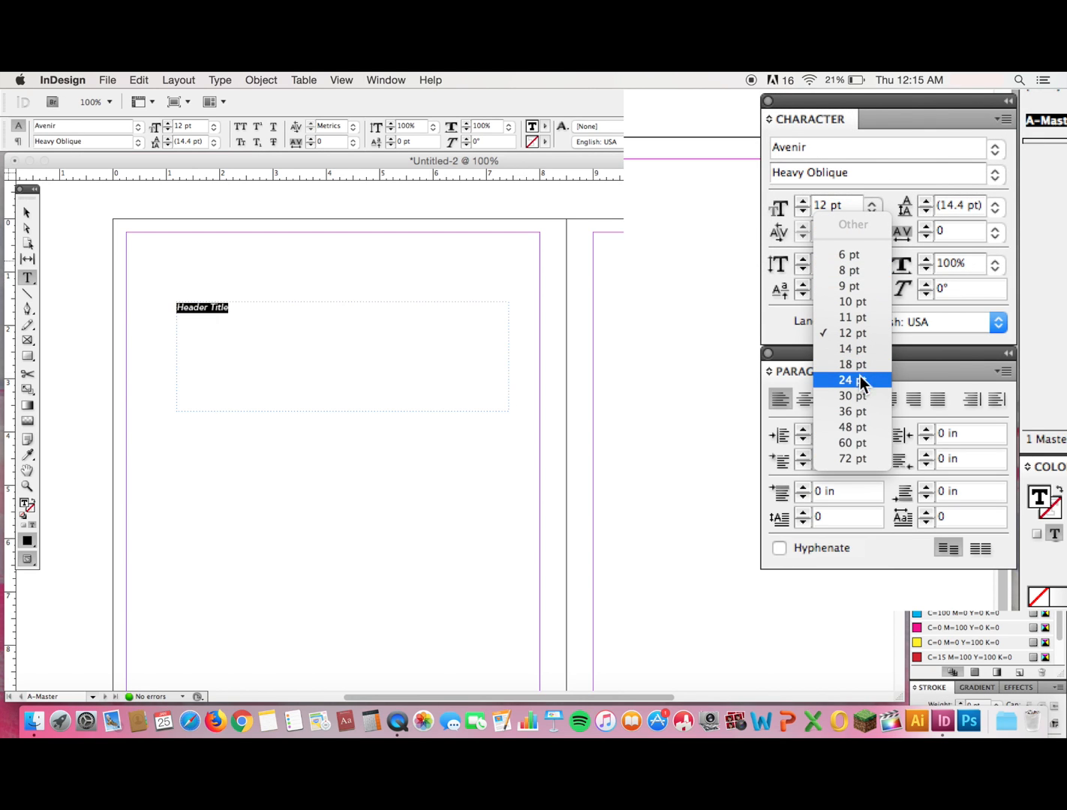
pyautogui.click(843, 426)
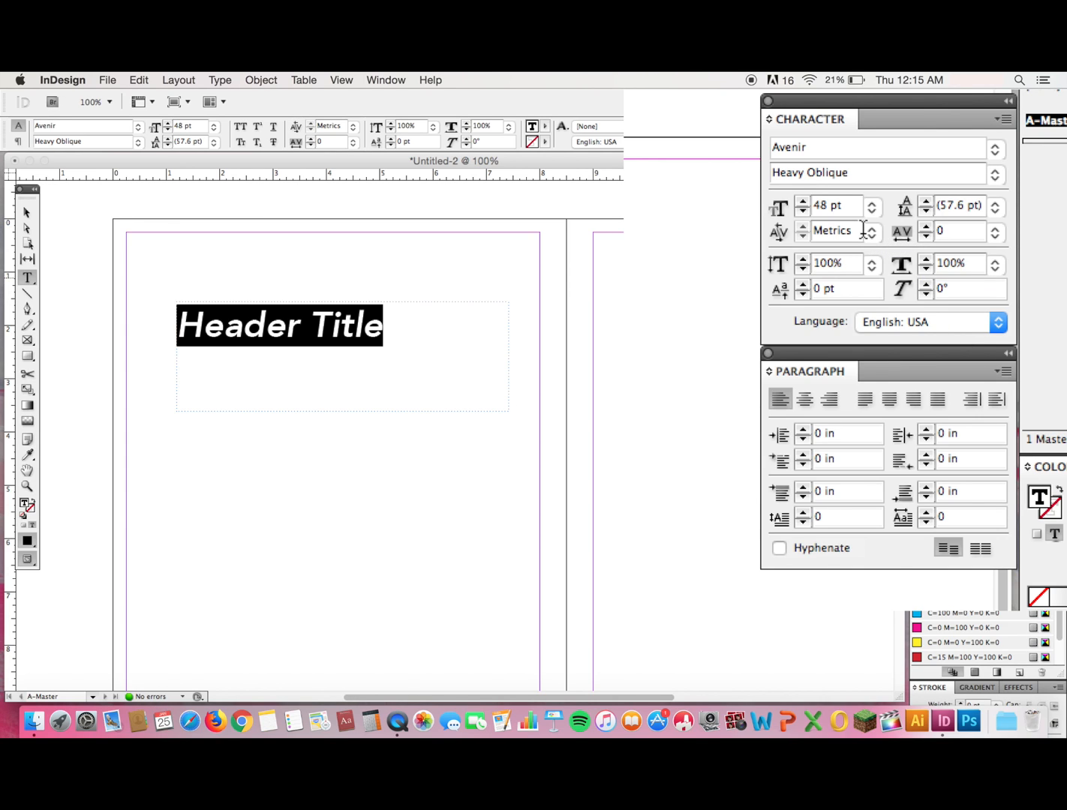
pyautogui.click(870, 232)
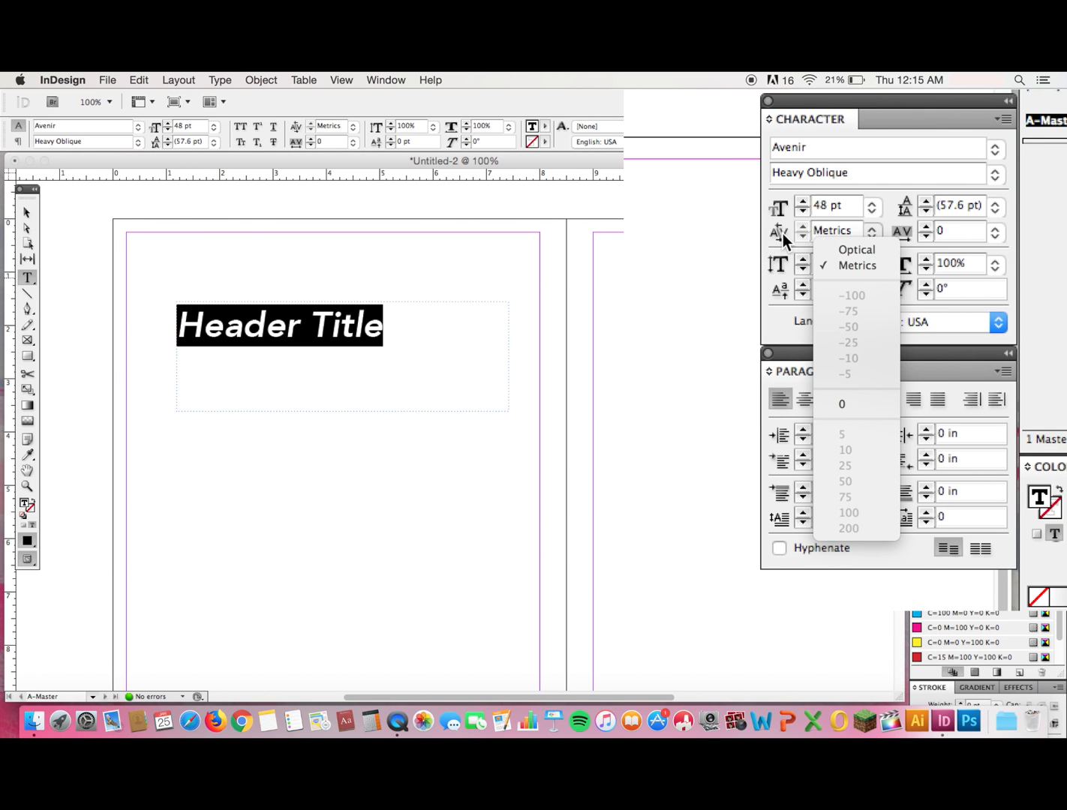
pyautogui.click(855, 250)
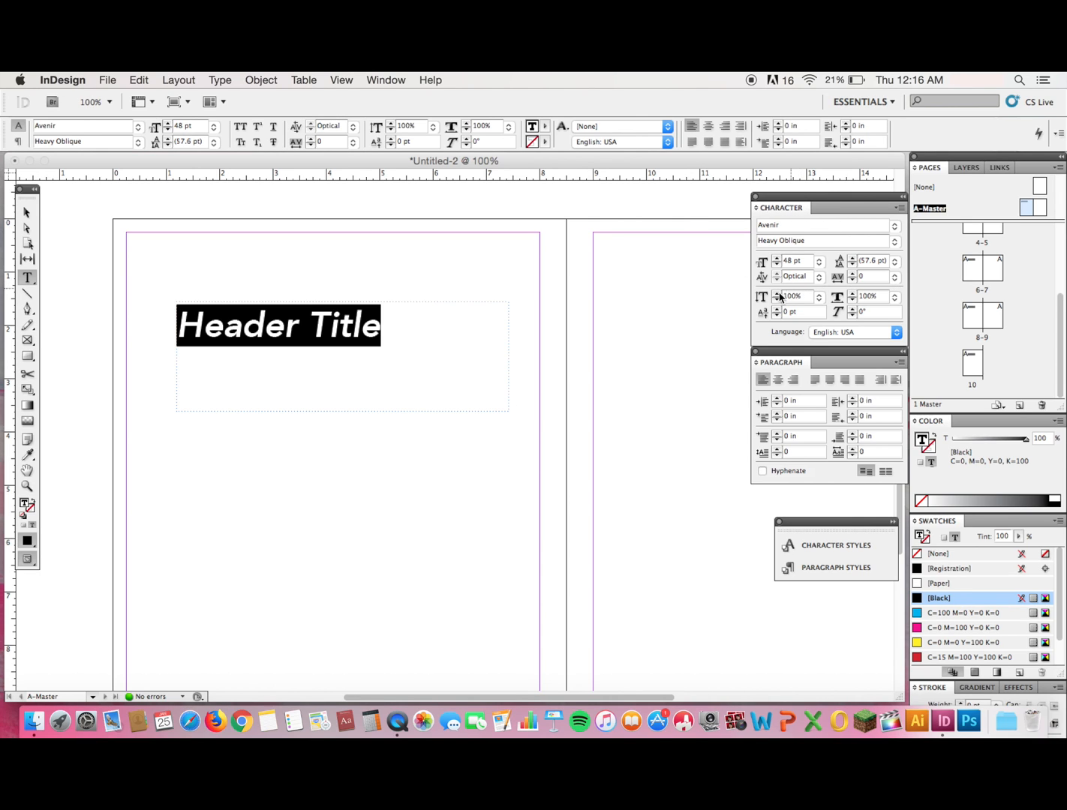
# Set the title text's tracking to 25 and center-align it within its frame.
pyautogui.click(894, 277)
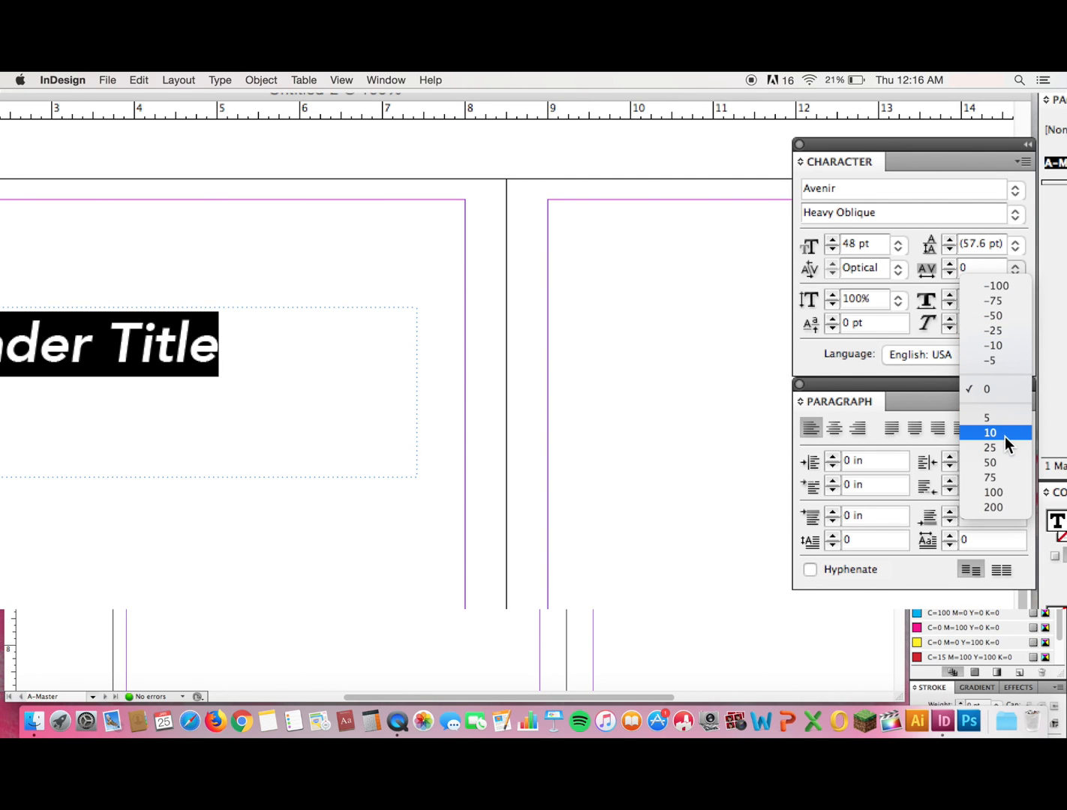
pyautogui.click(1005, 447)
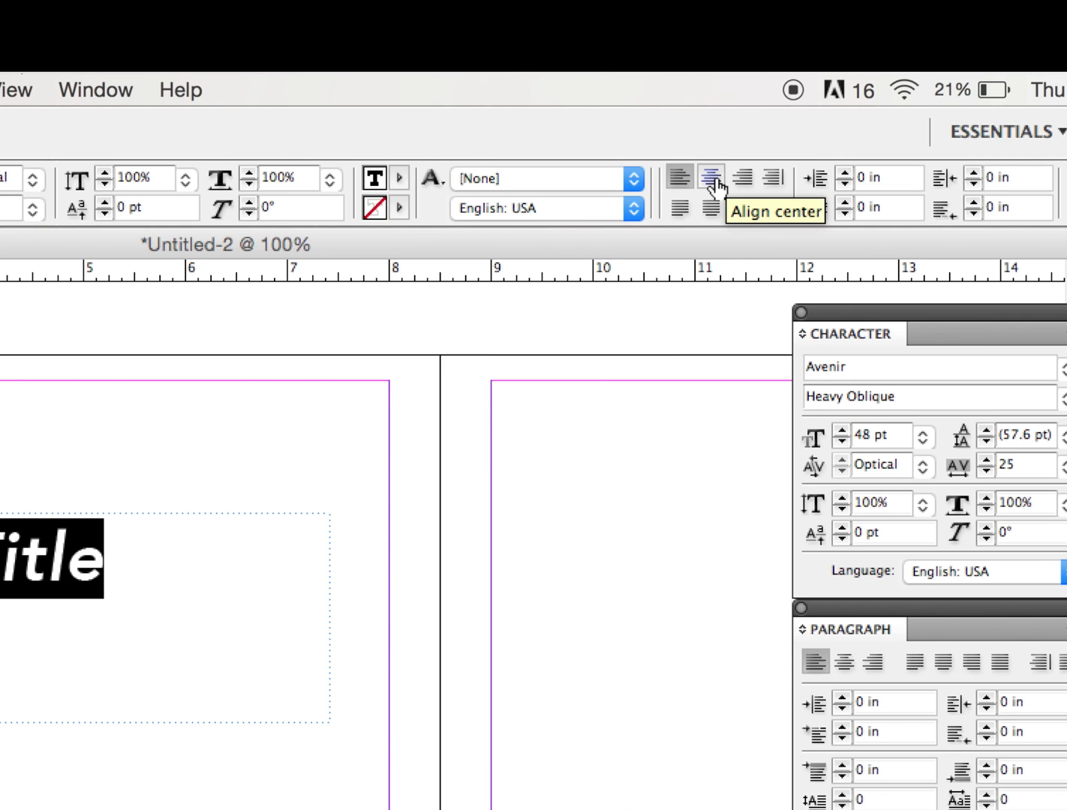
pyautogui.click(711, 177)
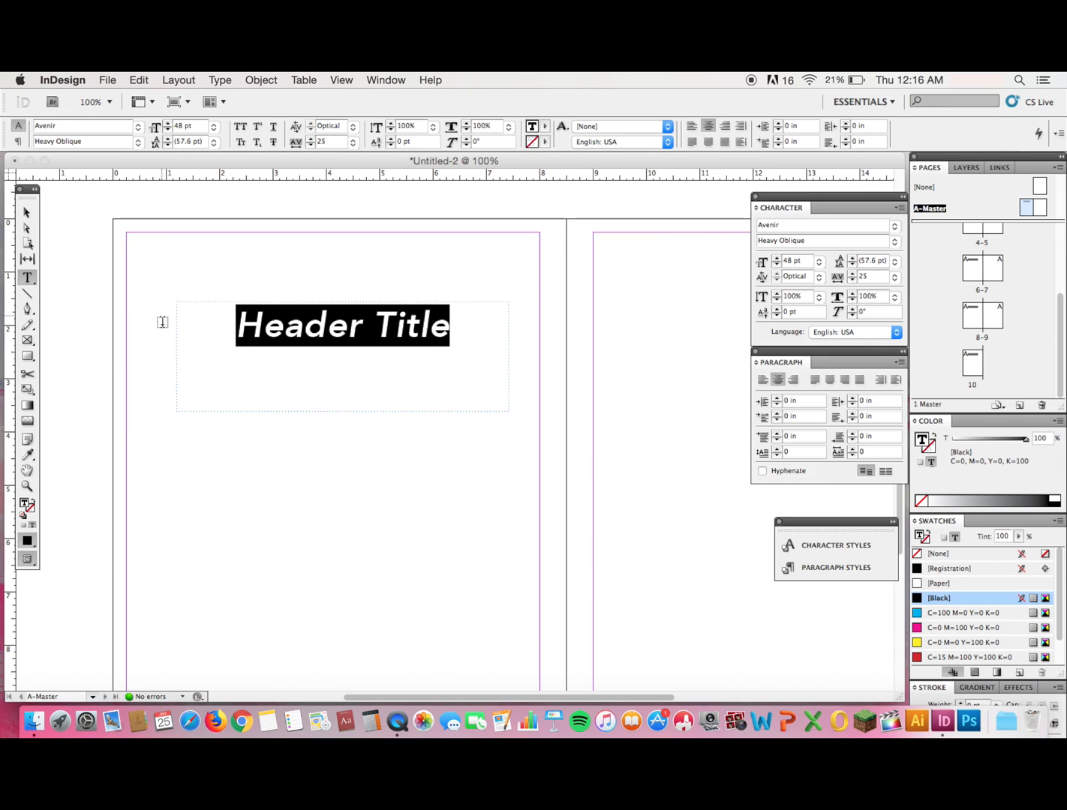
# Fit the title frame's height to its text, undoing the attempt that also shrinks the frame's width.
pyautogui.click(27, 212)
pyautogui.doubleClick(342, 412)
pyautogui.moveTo(508, 337); pyautogui.dragTo(507, 504)
pyautogui.doubleClick(508, 504)
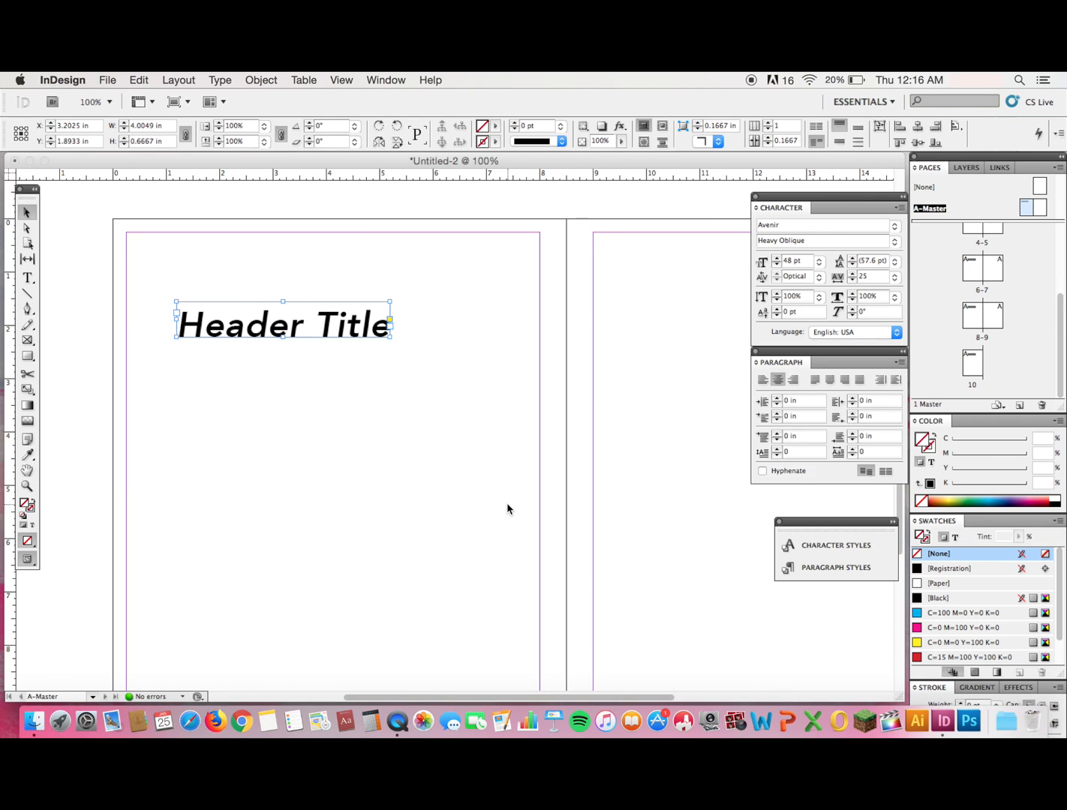
pyautogui.hotkey('ctrl', 'z')
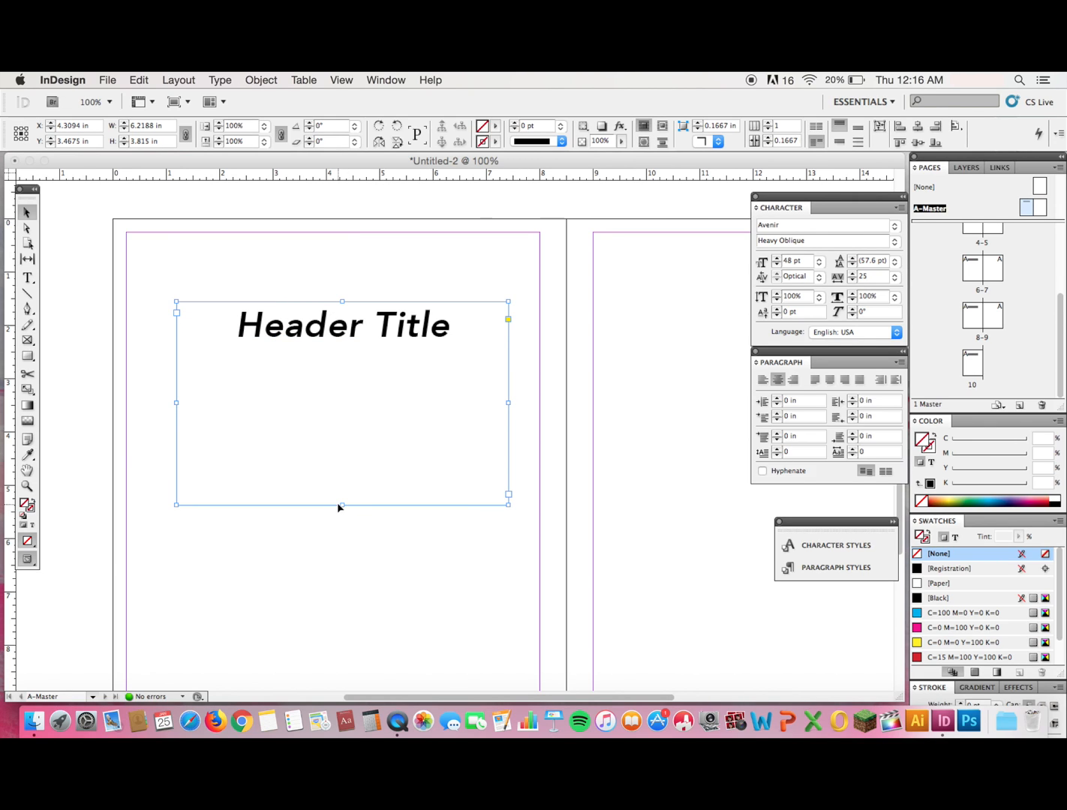
pyautogui.doubleClick(341, 505)
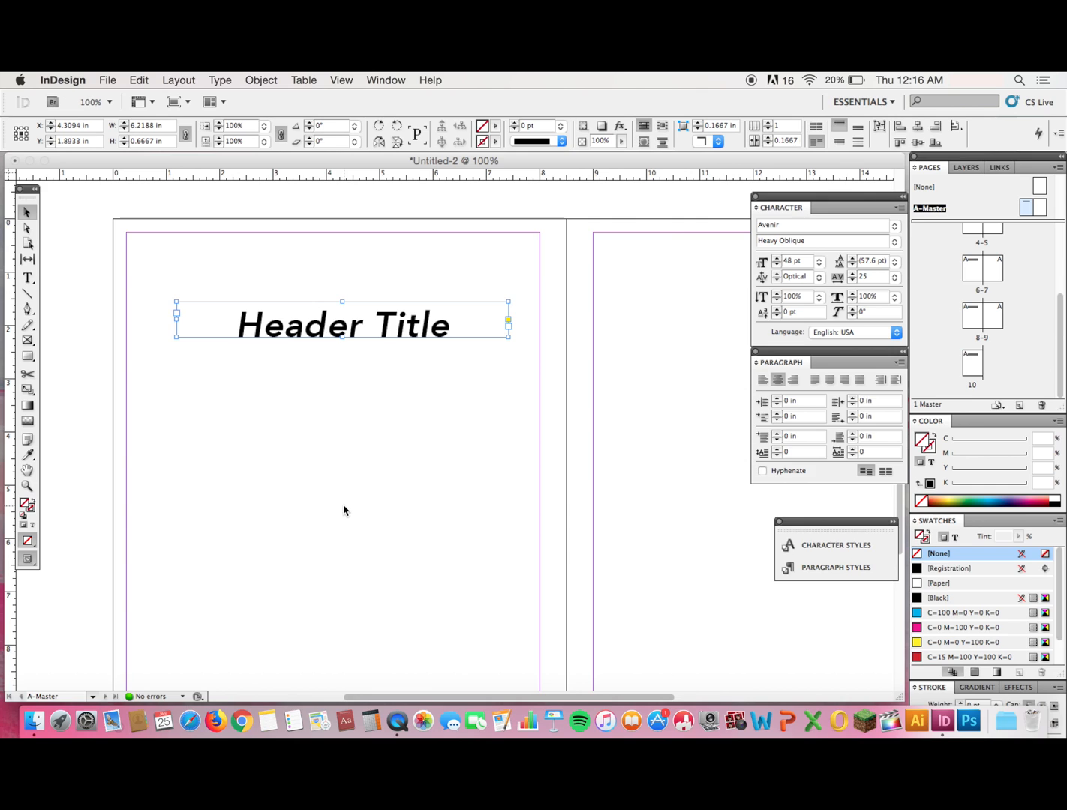
# Move the title frame near the top of the left master page, centered between the margins at X 4.125 in and Y about 1.01 in.
pyautogui.moveTo(391, 334); pyautogui.dragTo(379, 333)
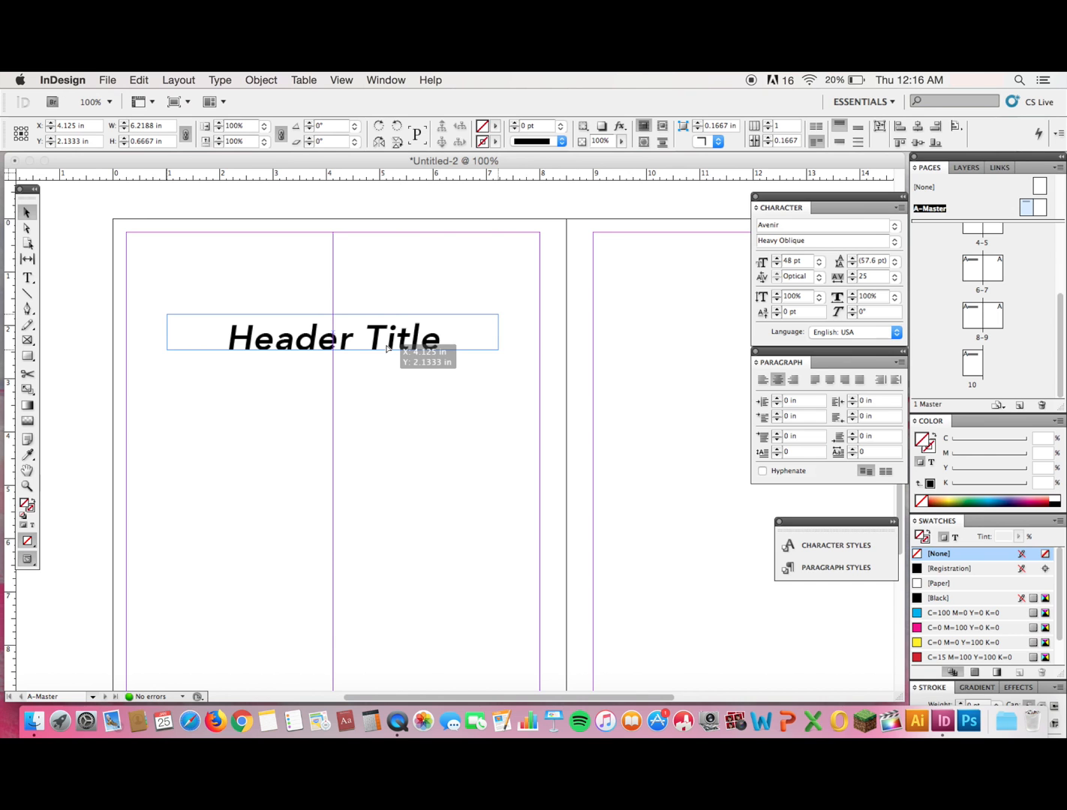
pyautogui.moveTo(395, 352); pyautogui.dragTo(391, 306)
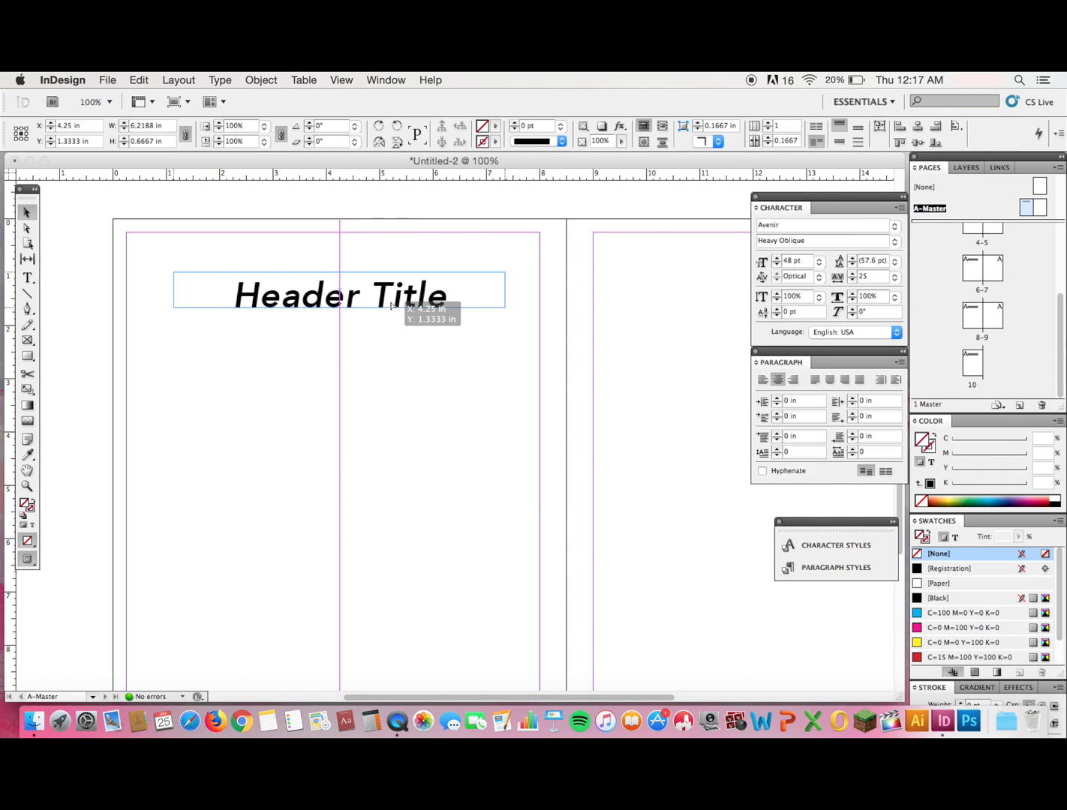
pyautogui.moveTo(391, 305); pyautogui.dragTo(391, 305)
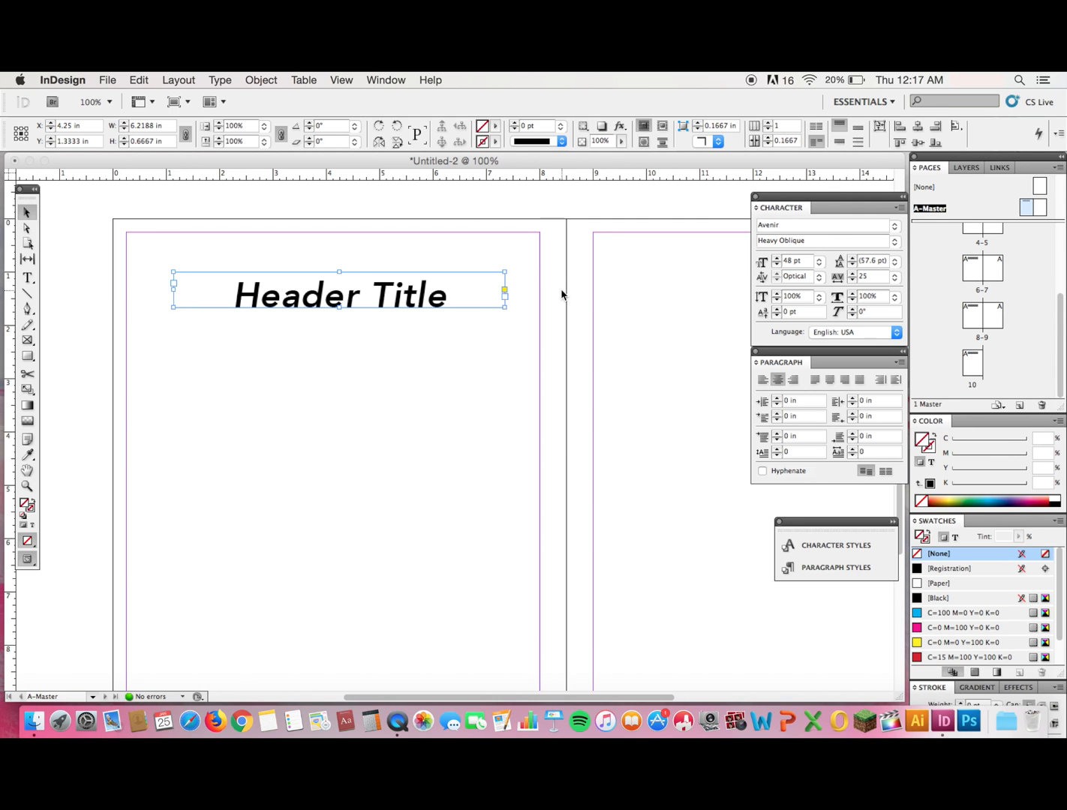
pyautogui.moveTo(385, 292); pyautogui.dragTo(380, 298)
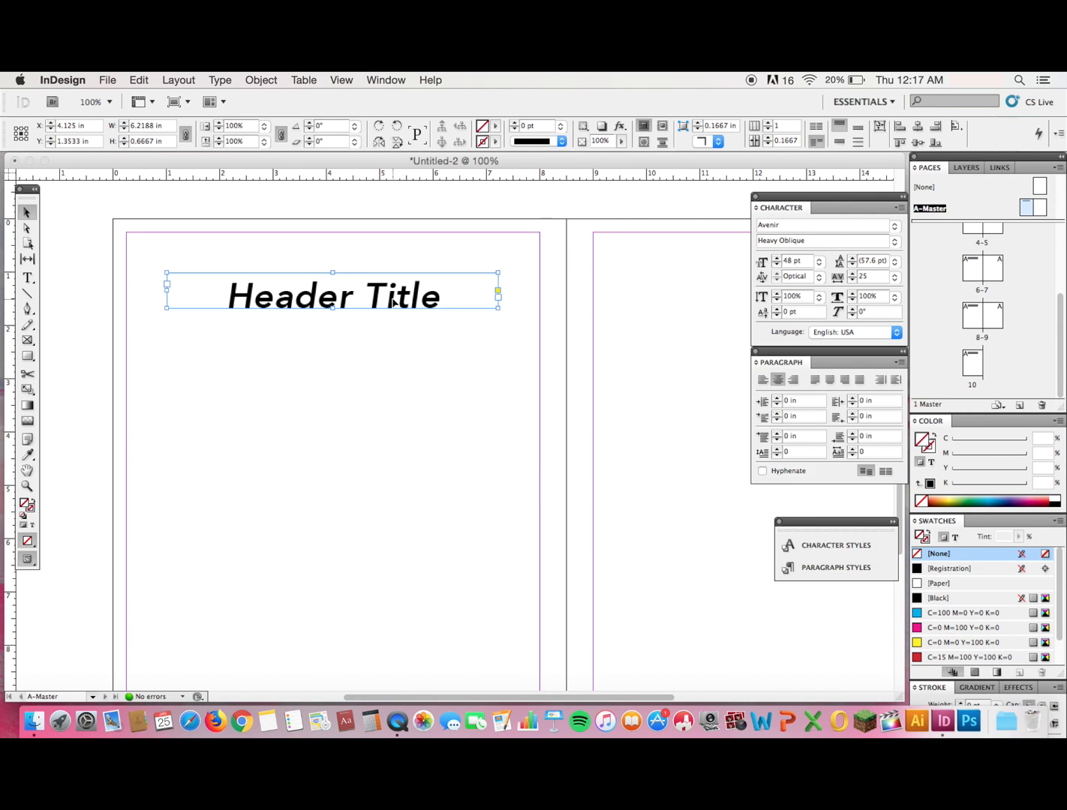
pyautogui.moveTo(393, 302); pyautogui.dragTo(392, 284)
pyautogui.click(398, 359)
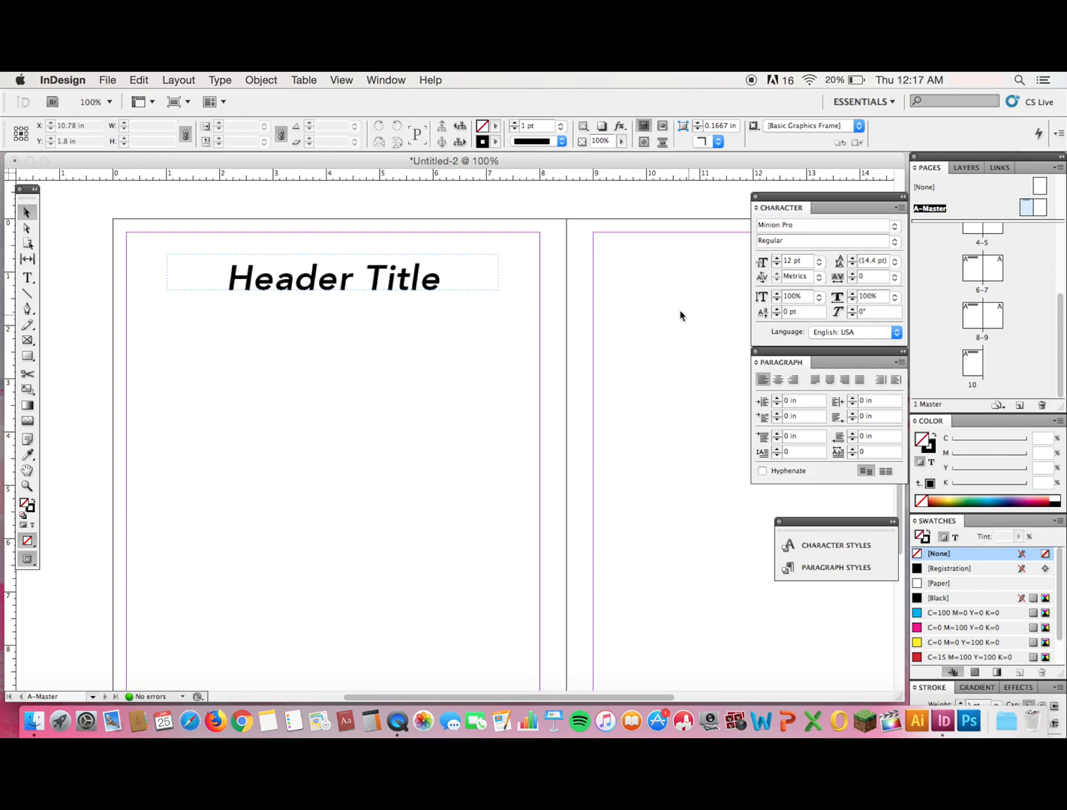
# Go to pages 2-3 and examine how the master's header title appears across the document spreads.
pyautogui.press('super+minus')
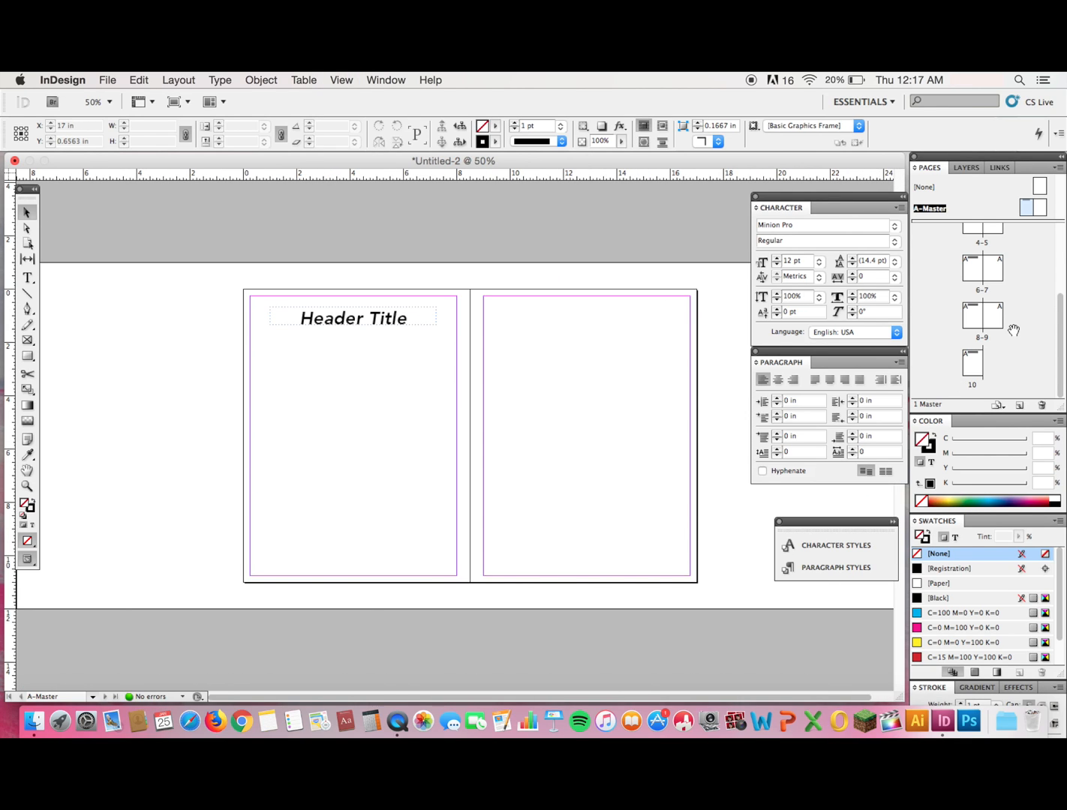
pyautogui.scroll(4, 1010, 330)
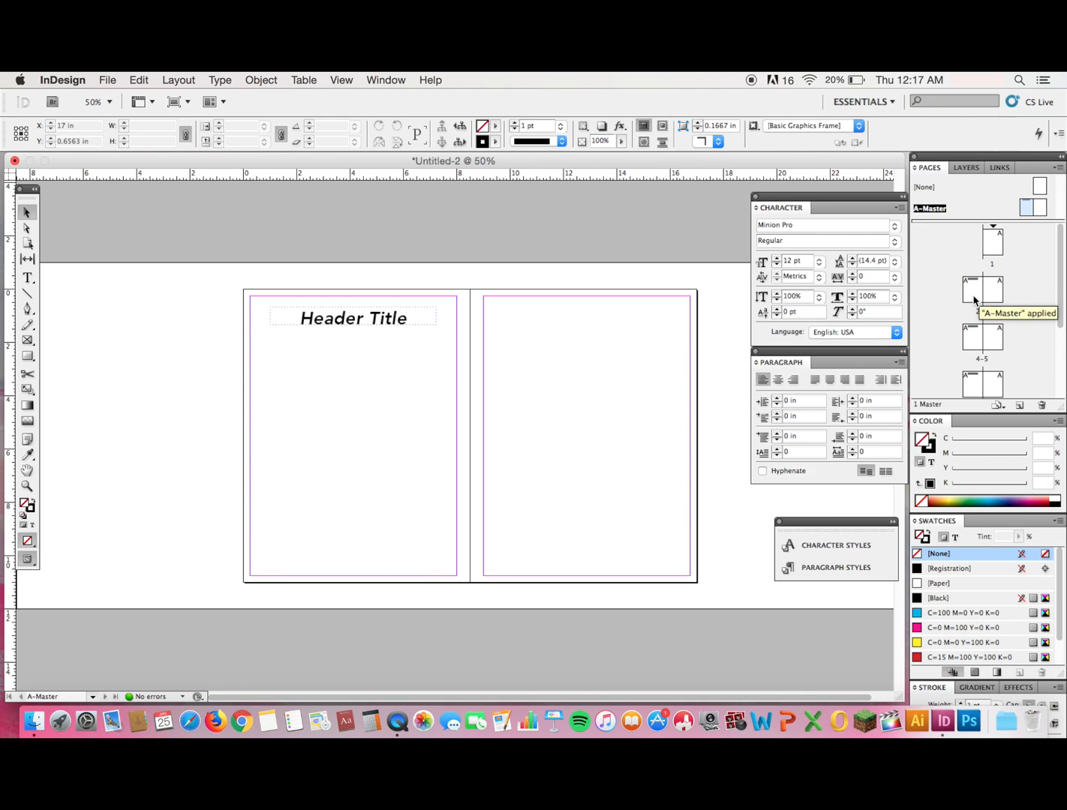
pyautogui.doubleClick(973, 284)
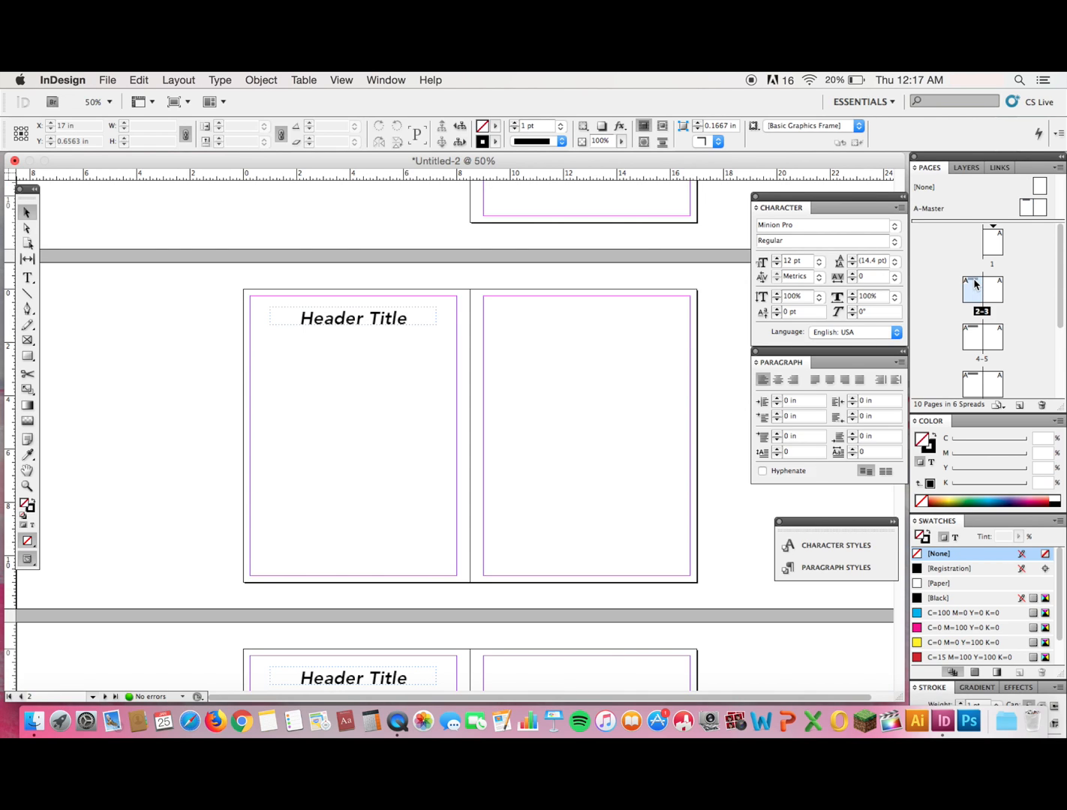
pyautogui.scroll(-2, 973, 284)
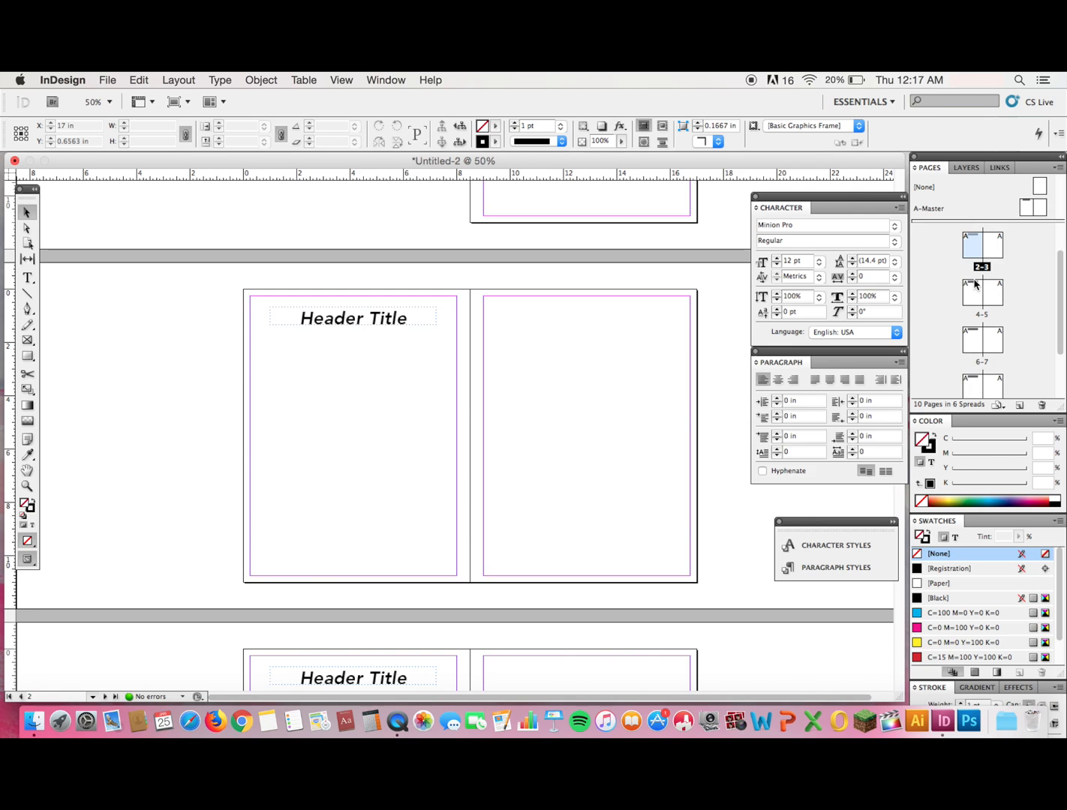
pyautogui.scroll(-5, 560, 374)
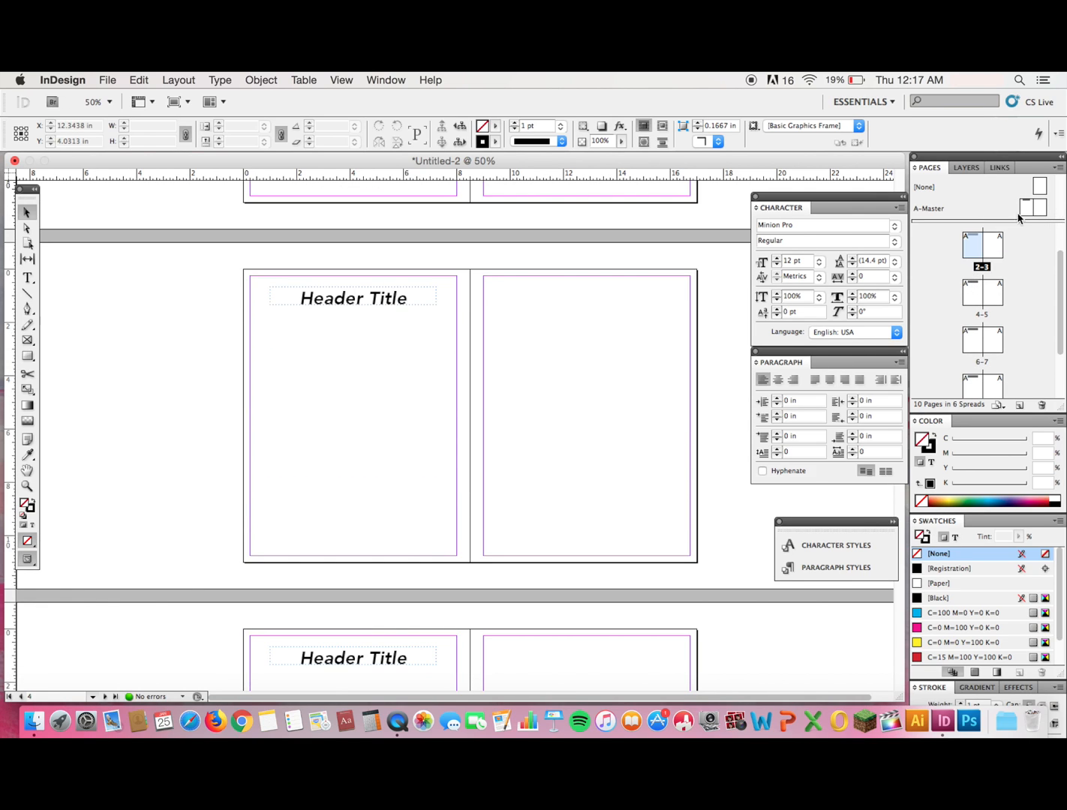
pyautogui.scroll(-12, 163, 462)
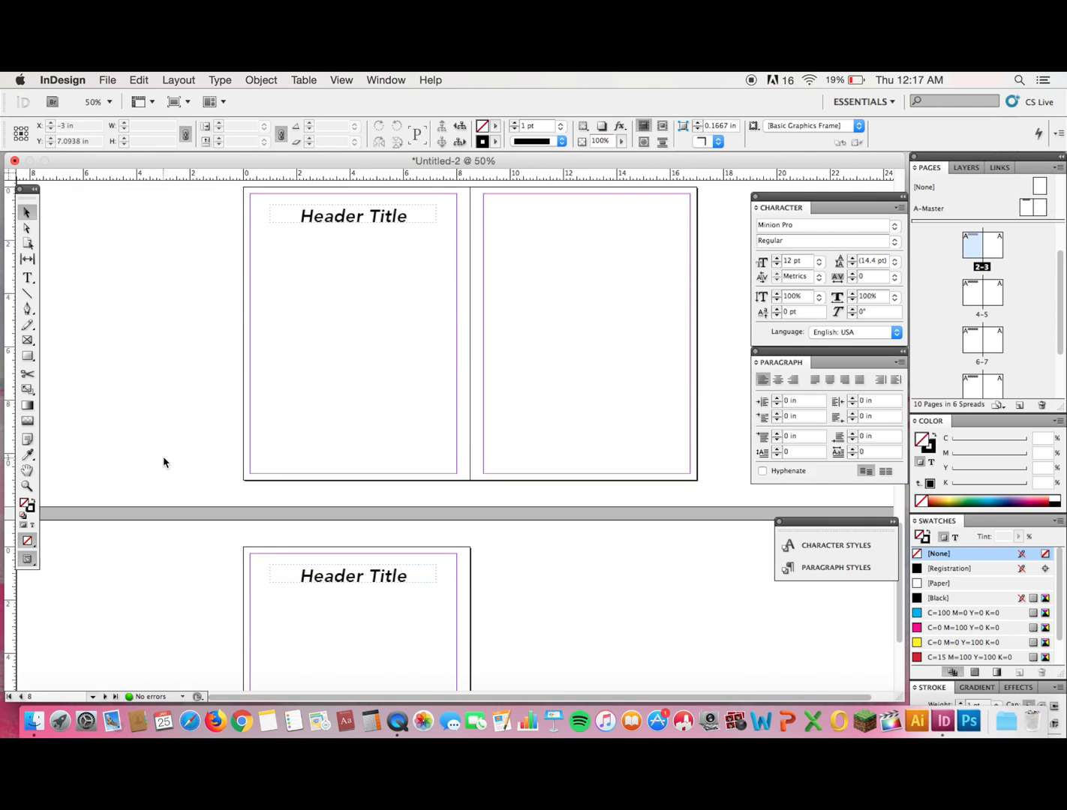
pyautogui.scroll(10, 163, 462)
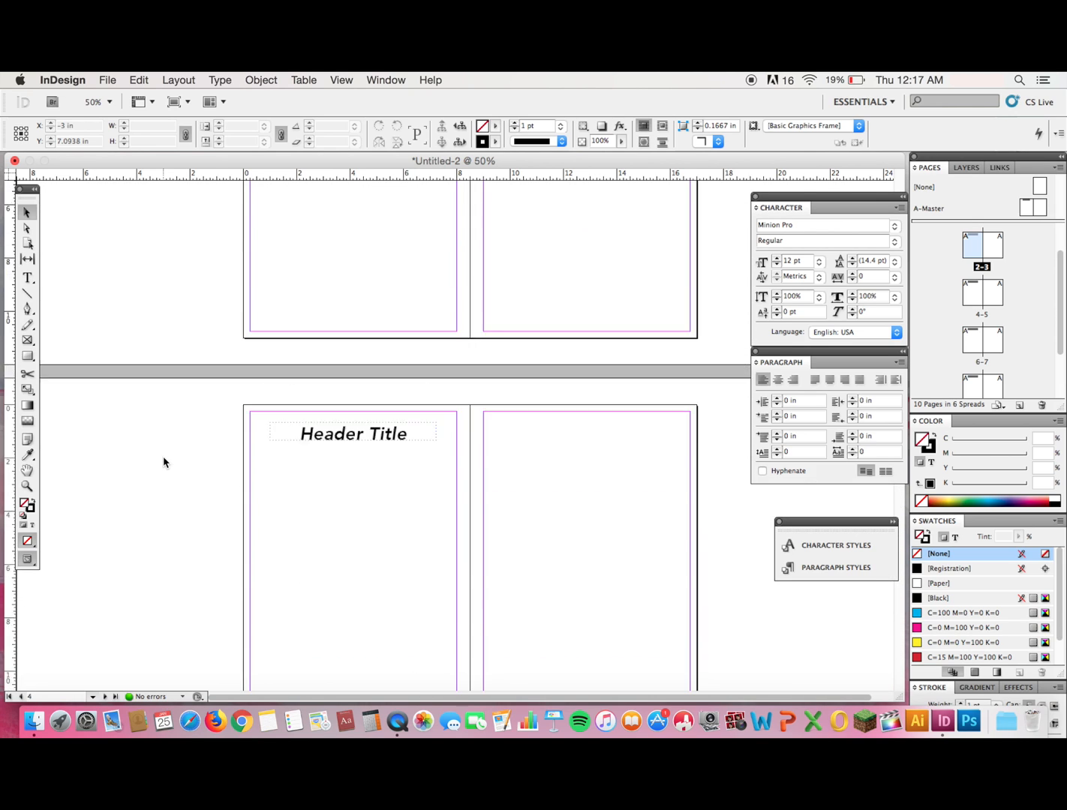
pyautogui.scroll(4, 164, 463)
pyautogui.scroll(-4, 163, 460)
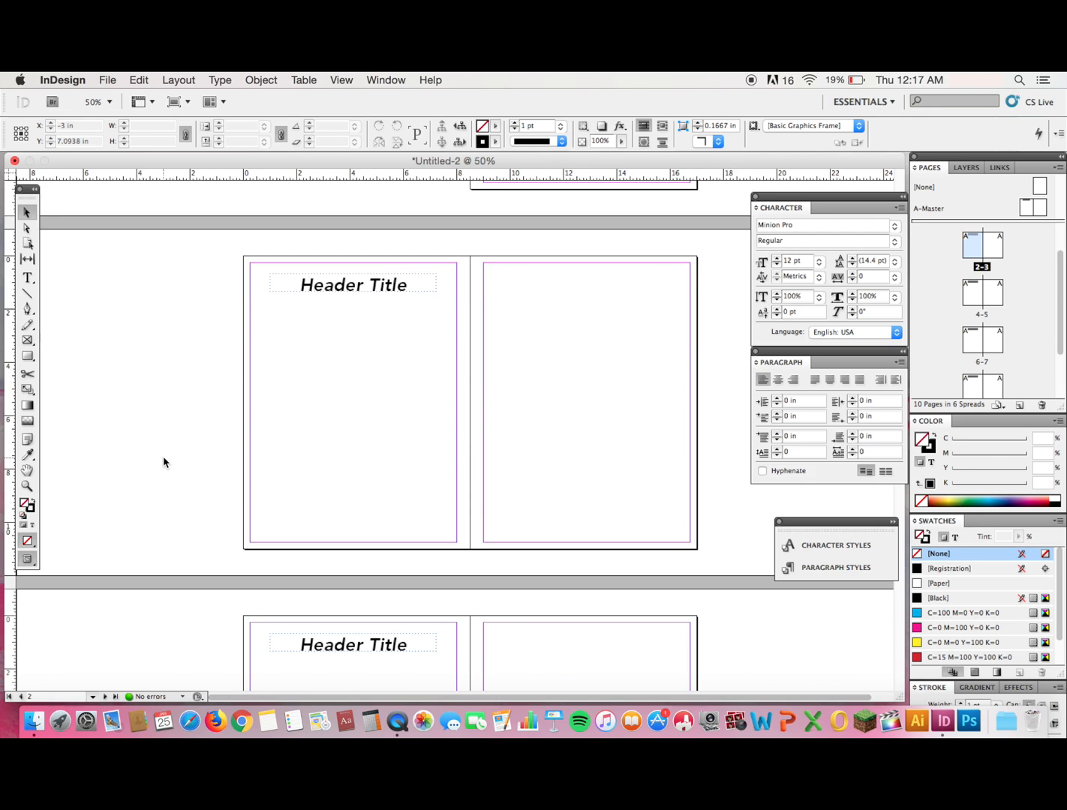
# Override the master's Header Title frame on page 2 so it can be selected there.
pyautogui.click(346, 272)
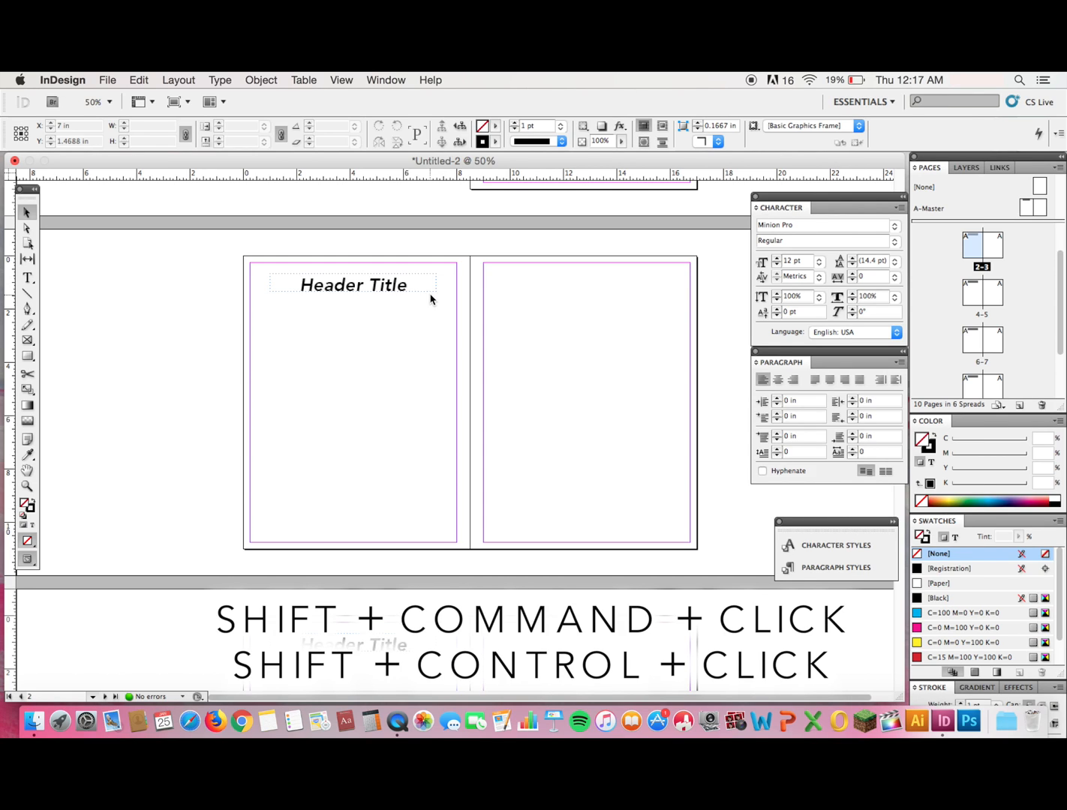
pyautogui.keyDown('shift'); pyautogui.keyDown('super'); pyautogui.click(369, 286); pyautogui.keyUp('super'); pyautogui.keyUp('shift')
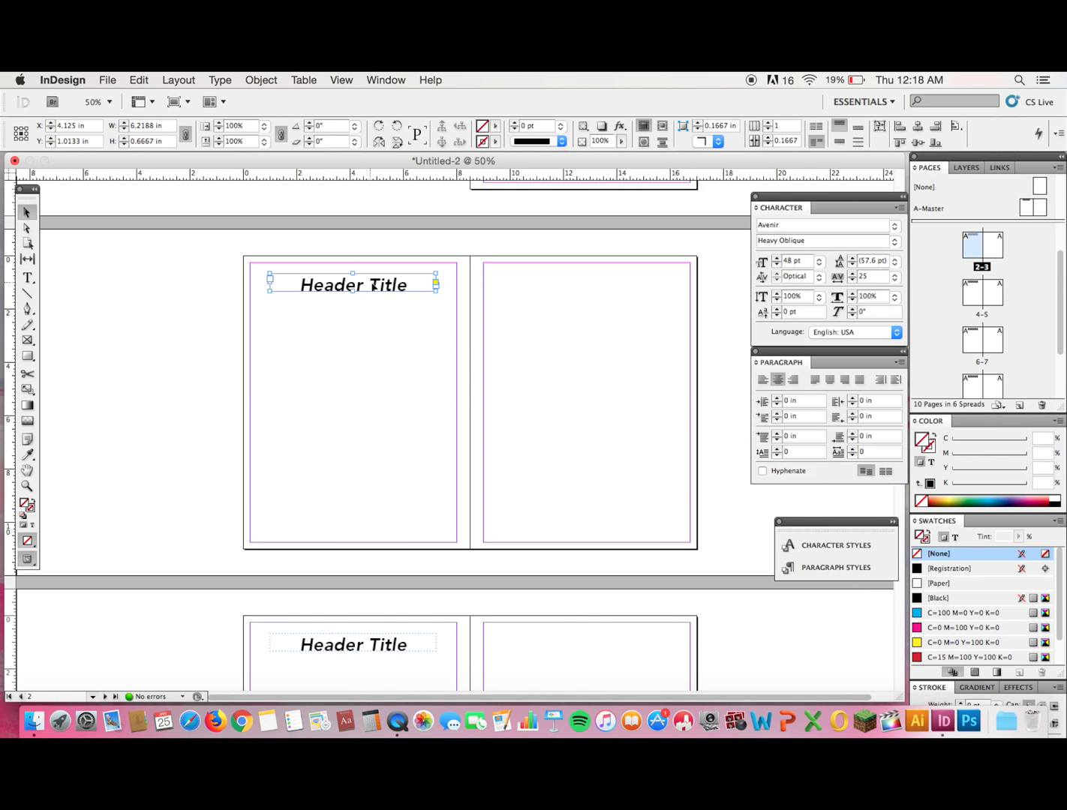
pyautogui.click(380, 294)
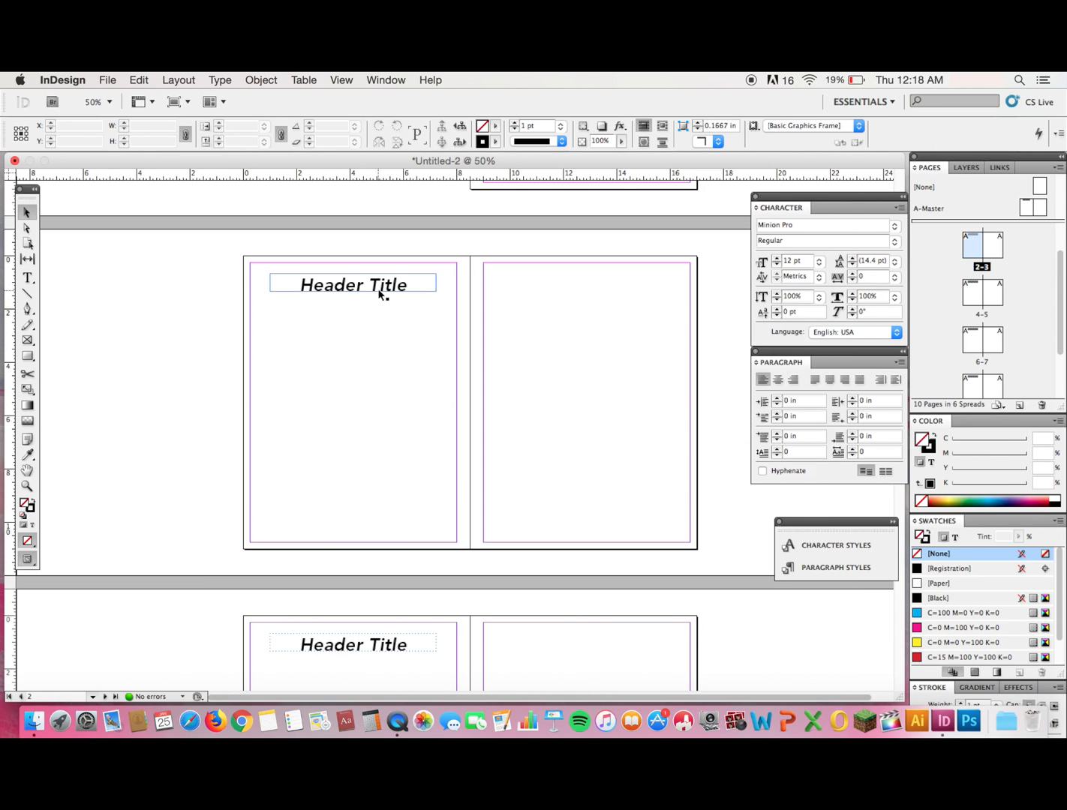
# Undo a trial move of the header frame on page 2 and replace its text with "Introduction".
pyautogui.moveTo(375, 289); pyautogui.dragTo(385, 413)
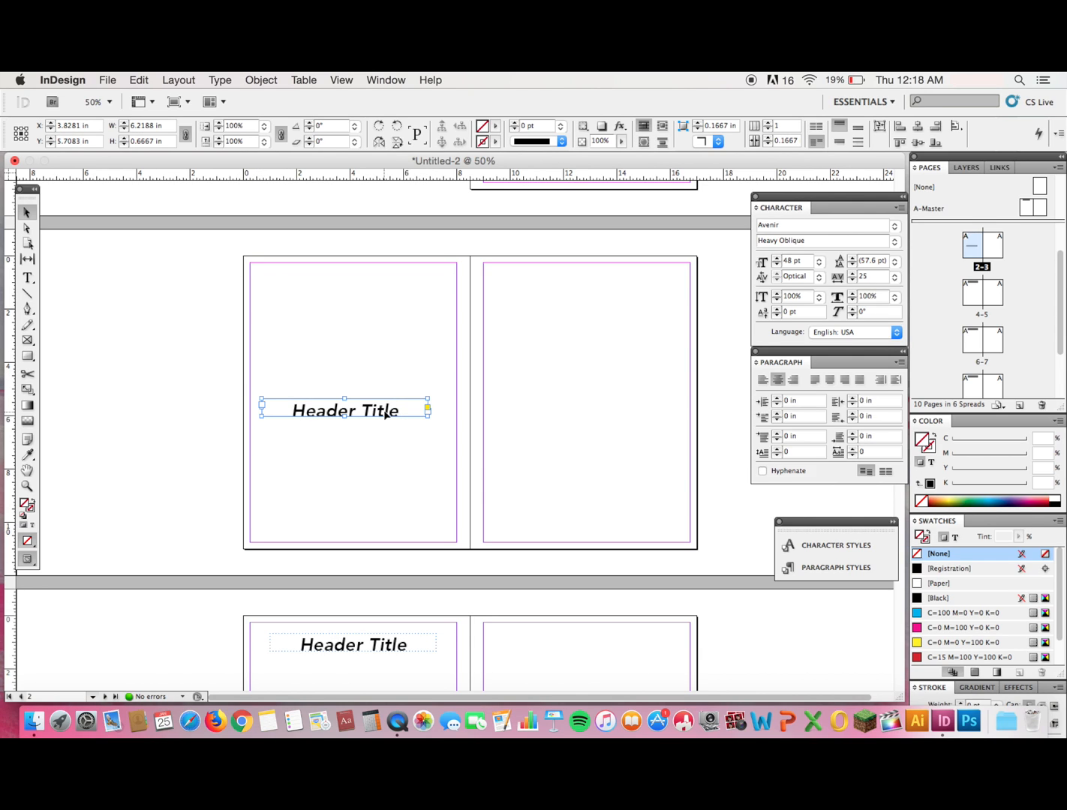
pyautogui.press('super+z')
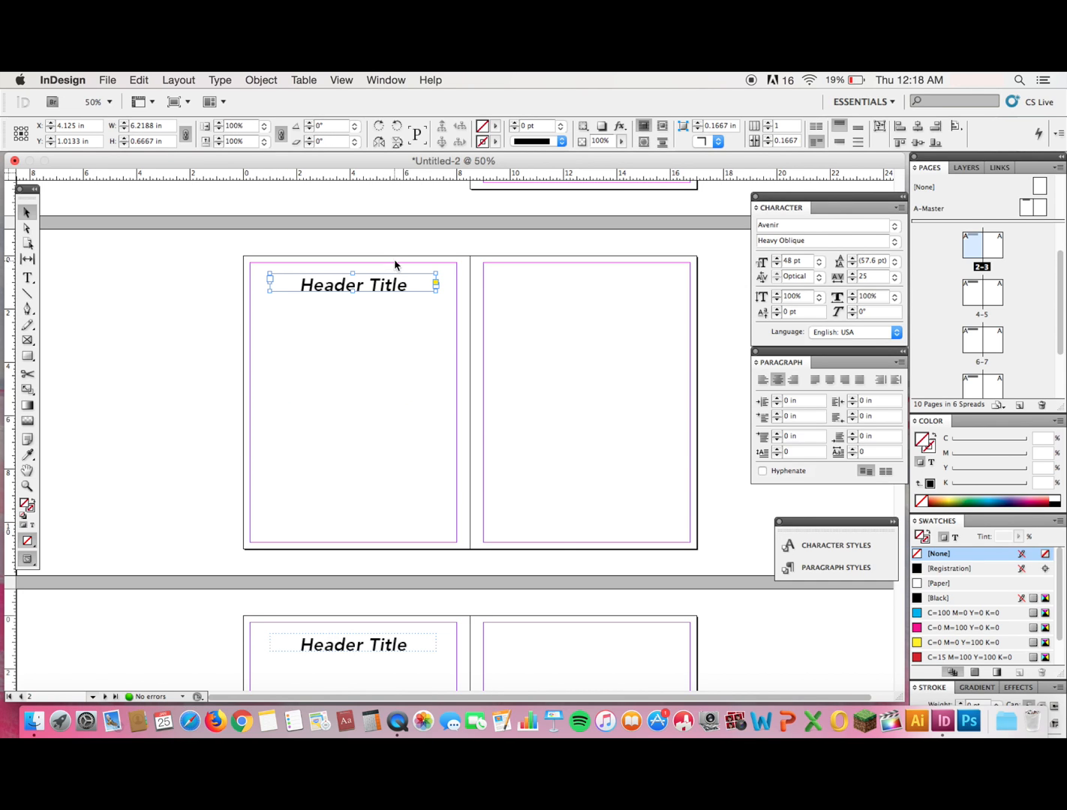
pyautogui.tripleClick(388, 276)
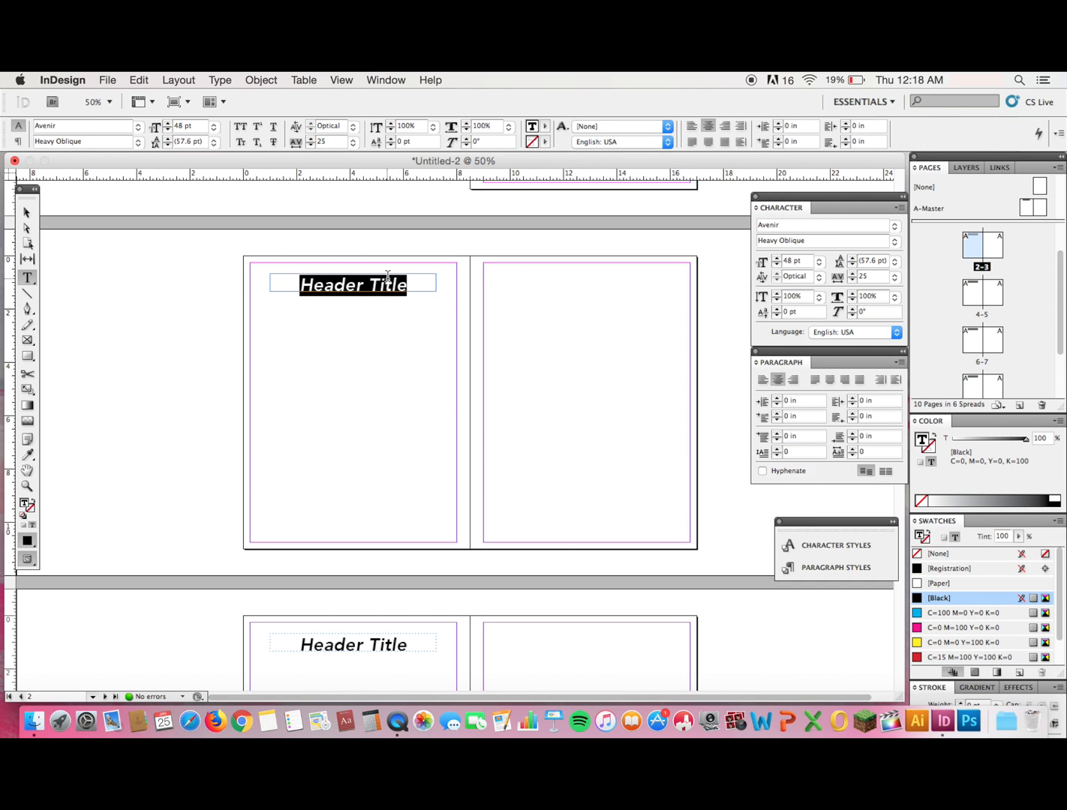
pyautogui.write('L')
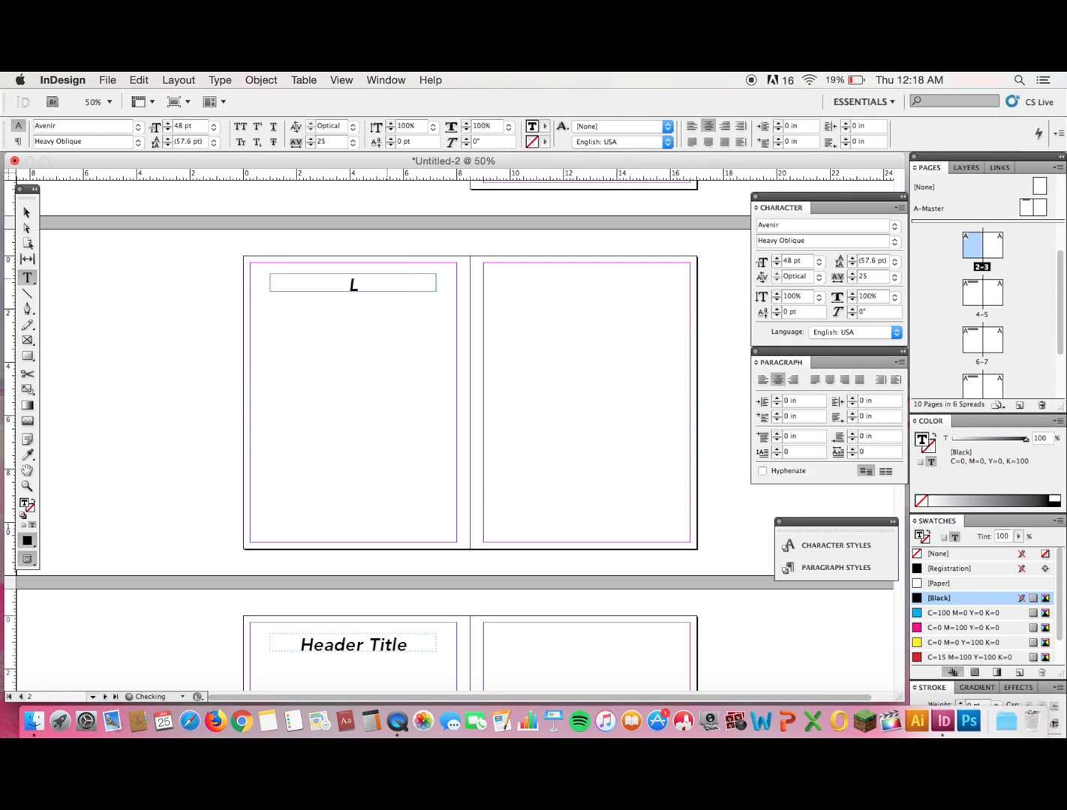
pyautogui.press('BackSpace')
pyautogui.write('Introduction')
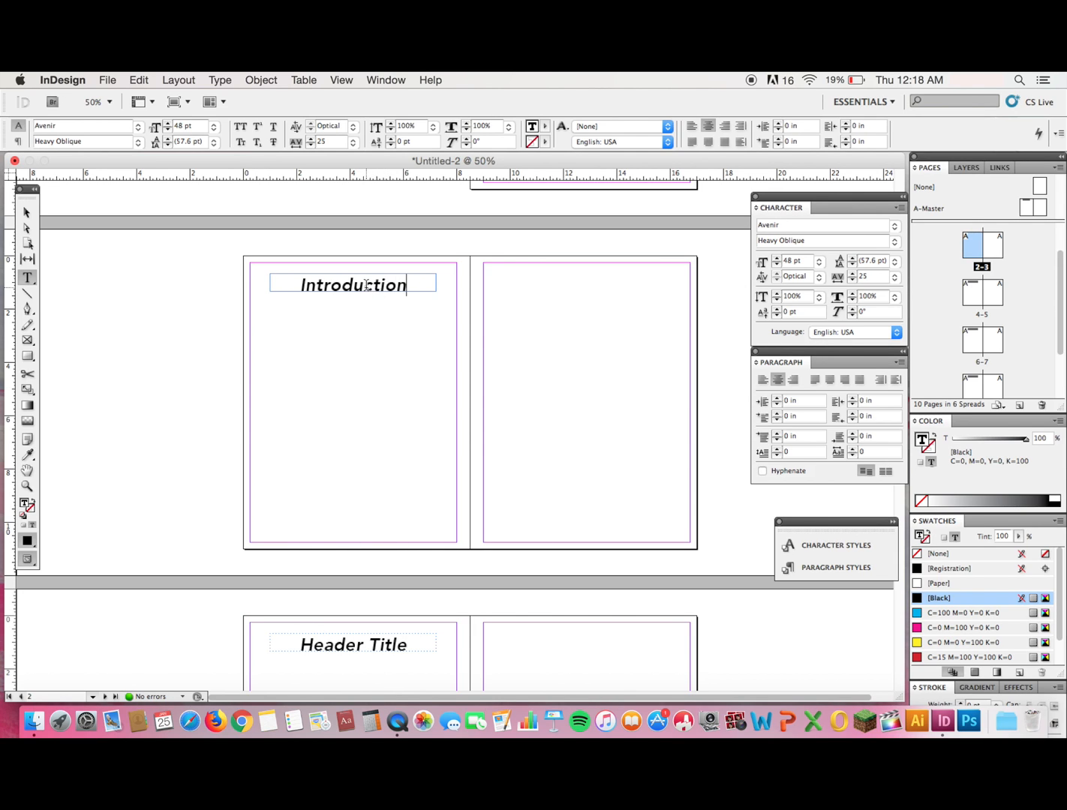
pyautogui.click(364, 285)
# On the A-Master's left page, color the Header Title text with the C=100 M=0 Y=0 K=0 swatch.
pyautogui.doubleClick(1028, 208)
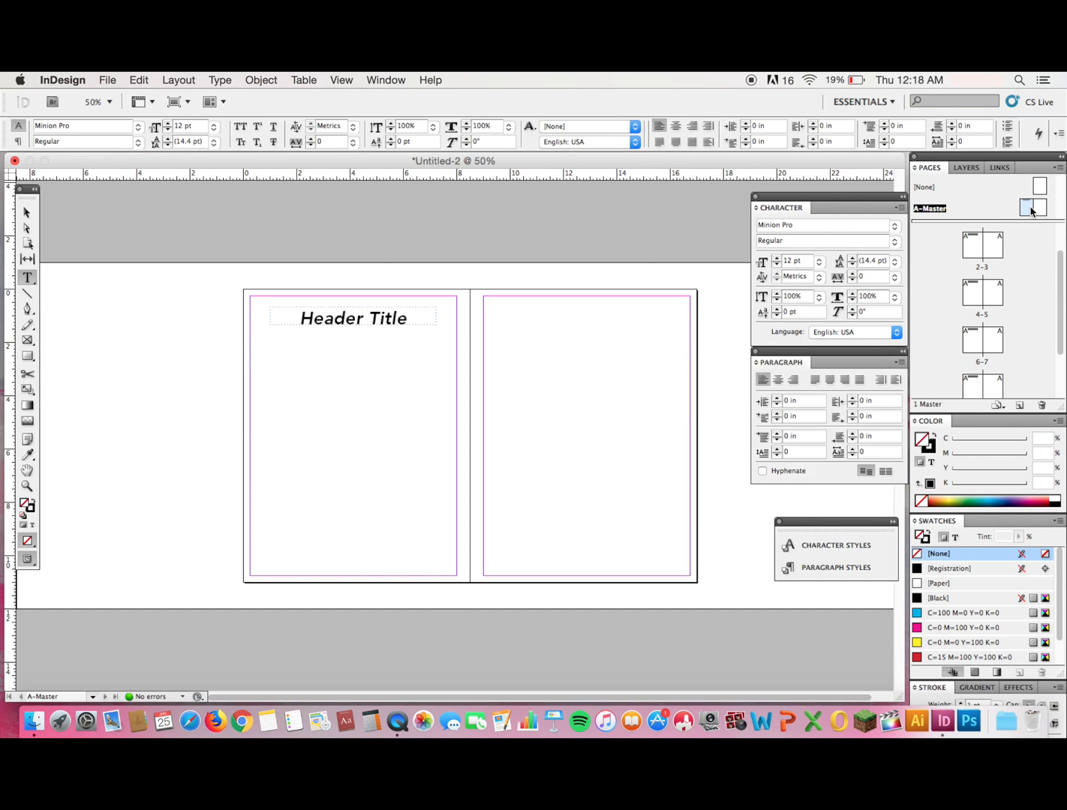
pyautogui.doubleClick(1032, 211)
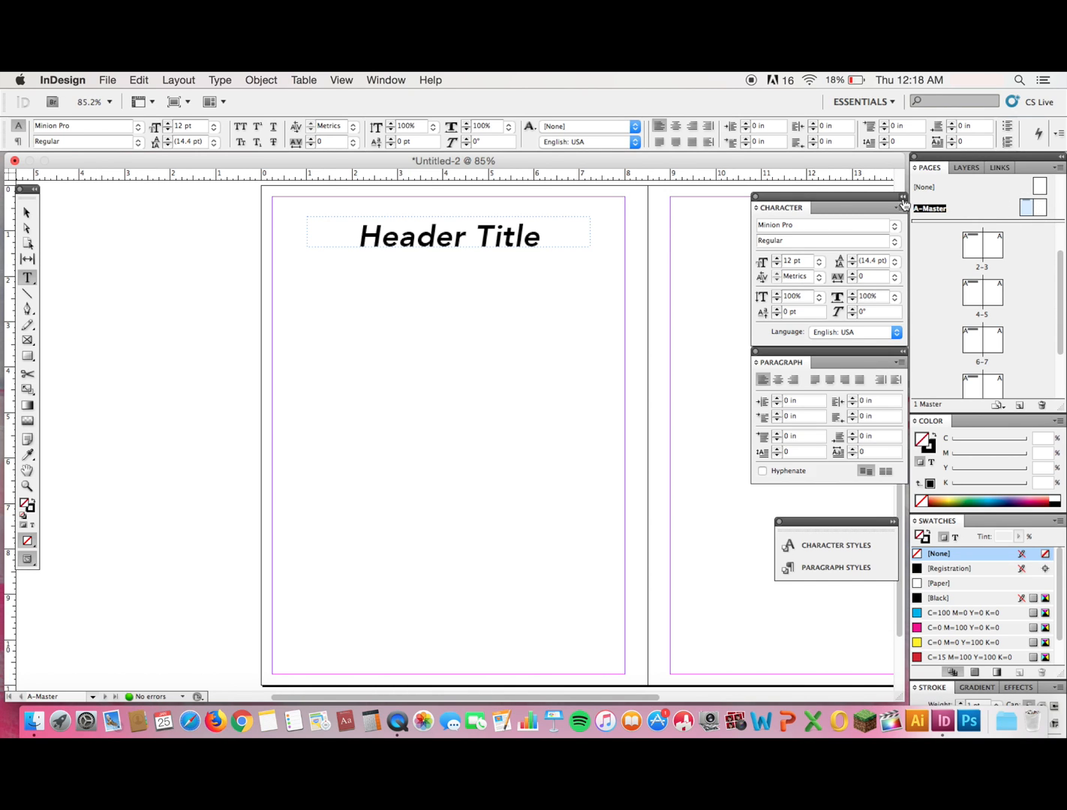
pyautogui.tripleClick(427, 240)
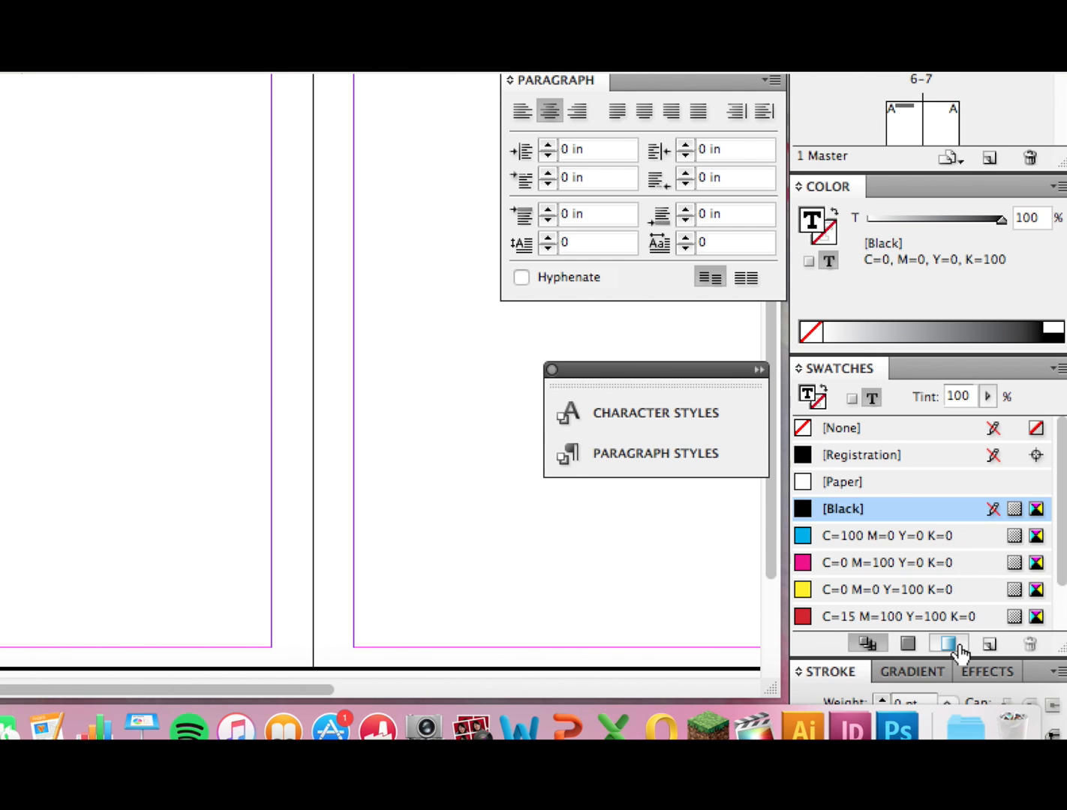
pyautogui.scroll(-2, 941, 584)
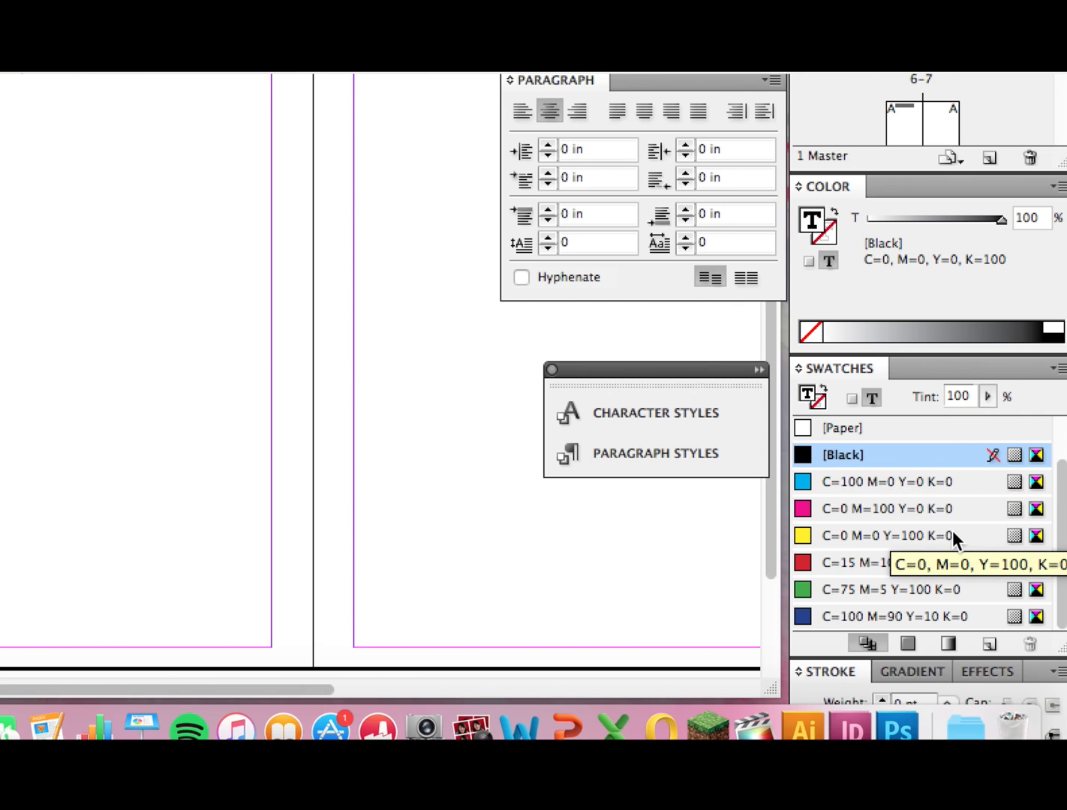
pyautogui.click(885, 478)
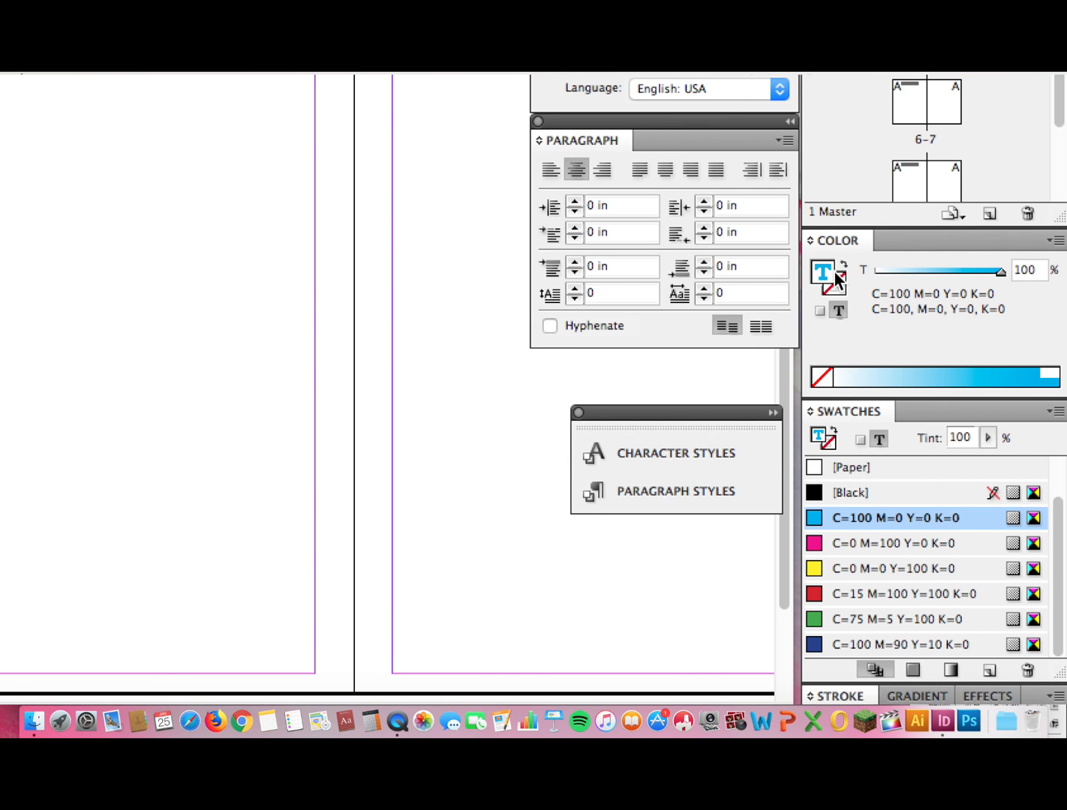
# Pick a custom blue of C 75, M 55, Y 0, K 0 for the title text with the Color Picker.
pyautogui.doubleClick(822, 273)
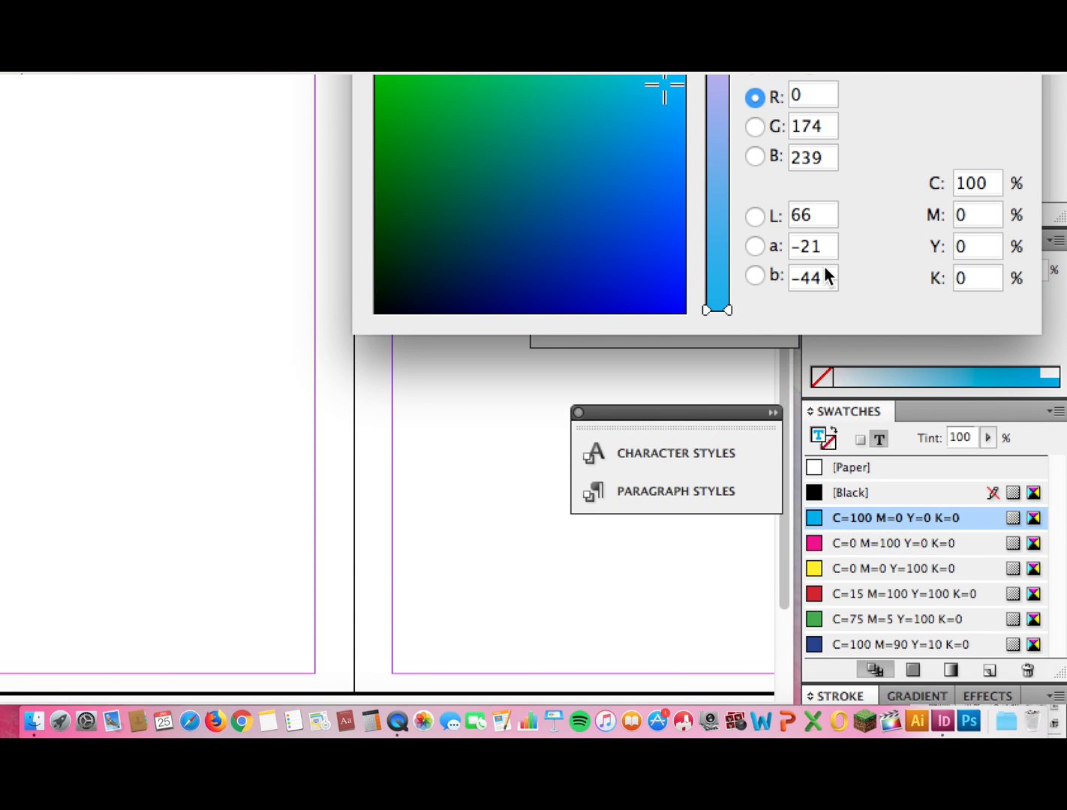
pyautogui.moveTo(727, 210); pyautogui.dragTo(740, 67)
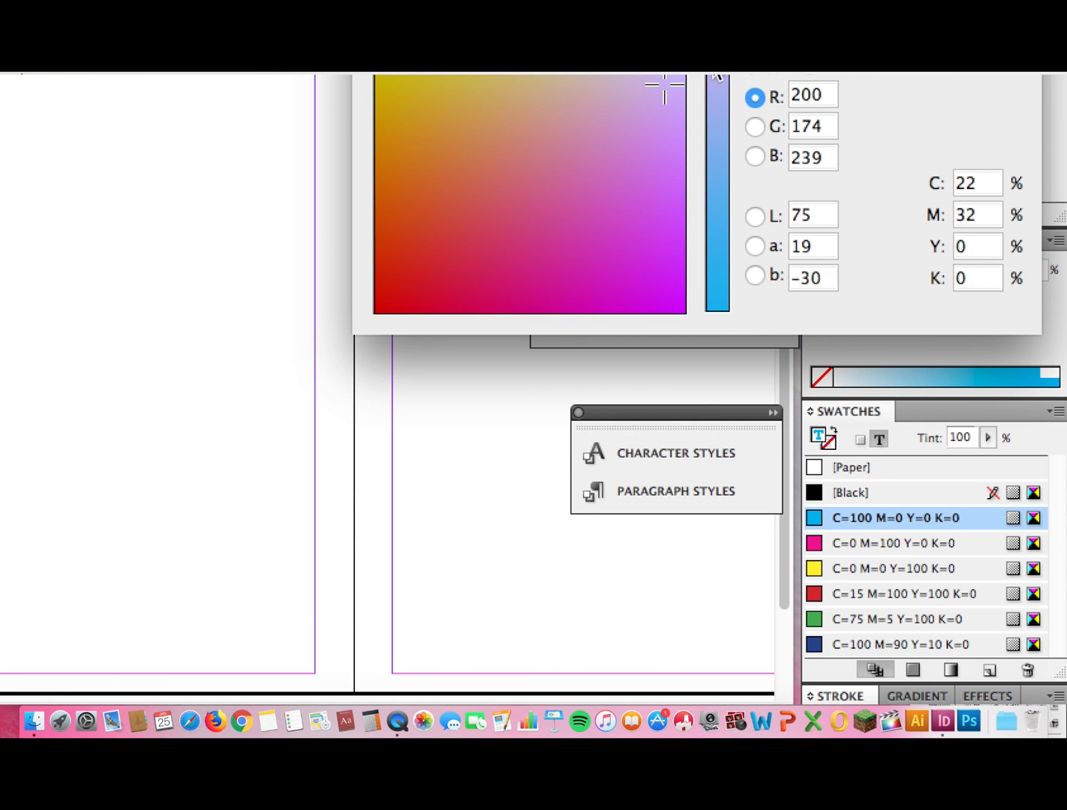
pyautogui.click(637, 158)
pyautogui.click(725, 225)
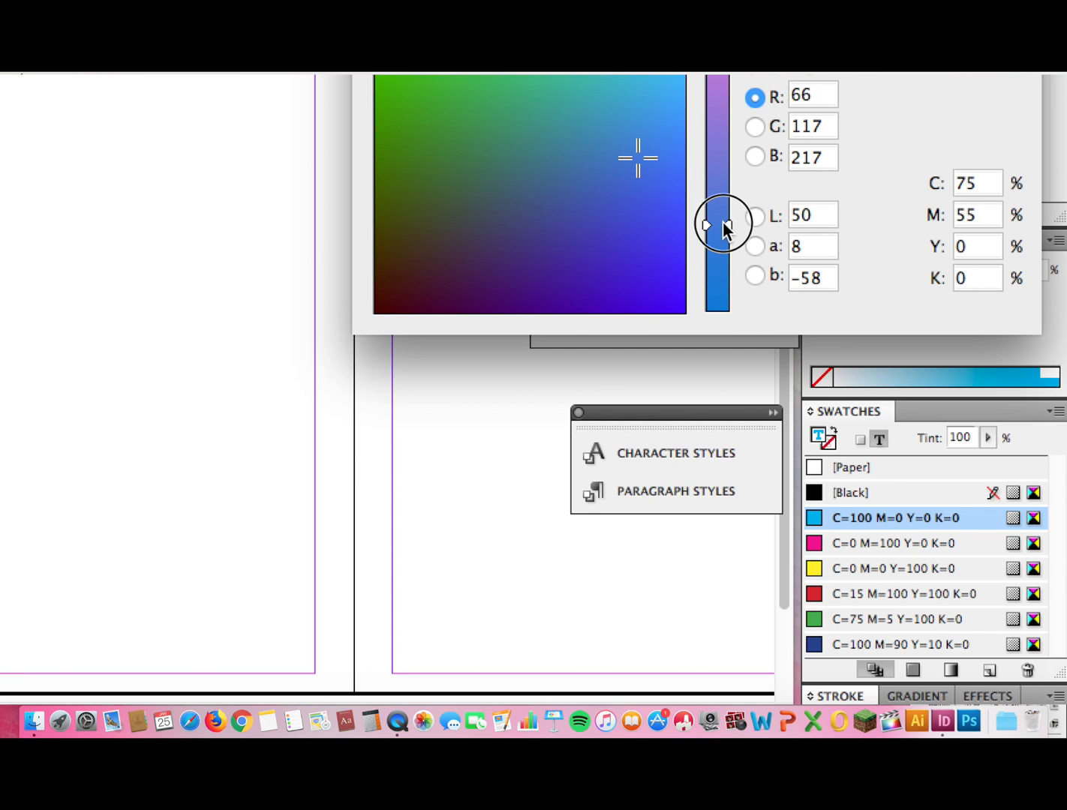
pyautogui.moveTo(723, 223); pyautogui.dragTo(724, 222)
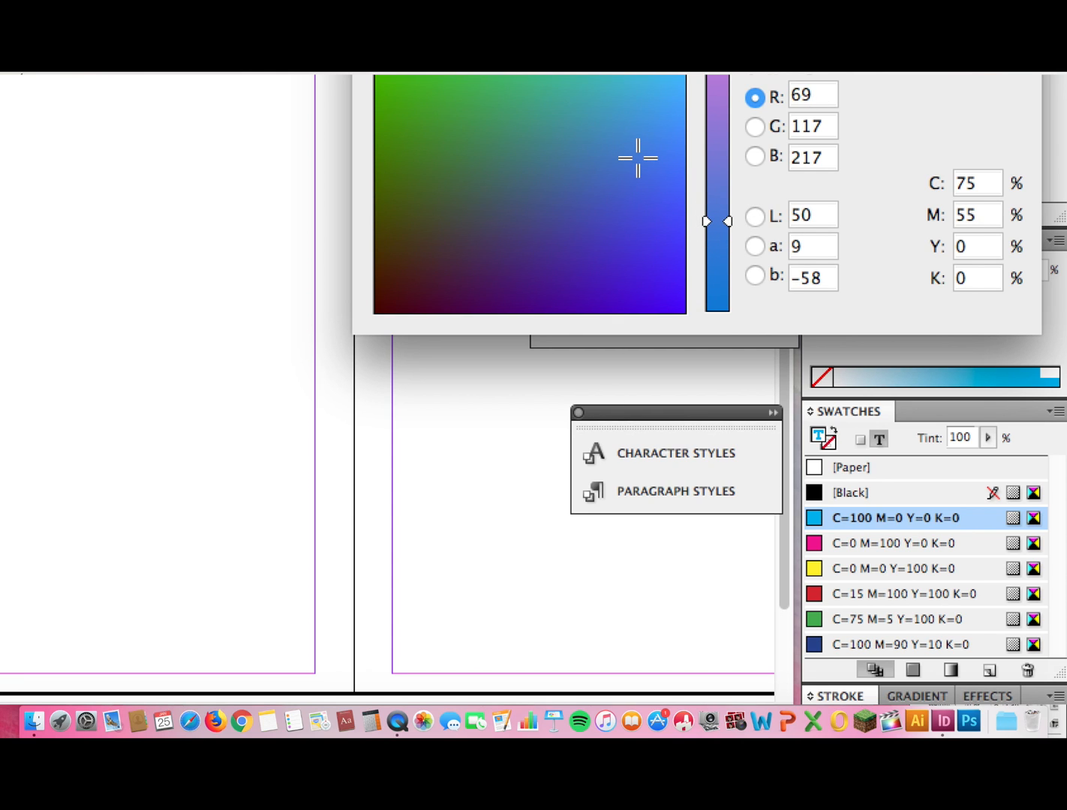
pyautogui.press('Return')
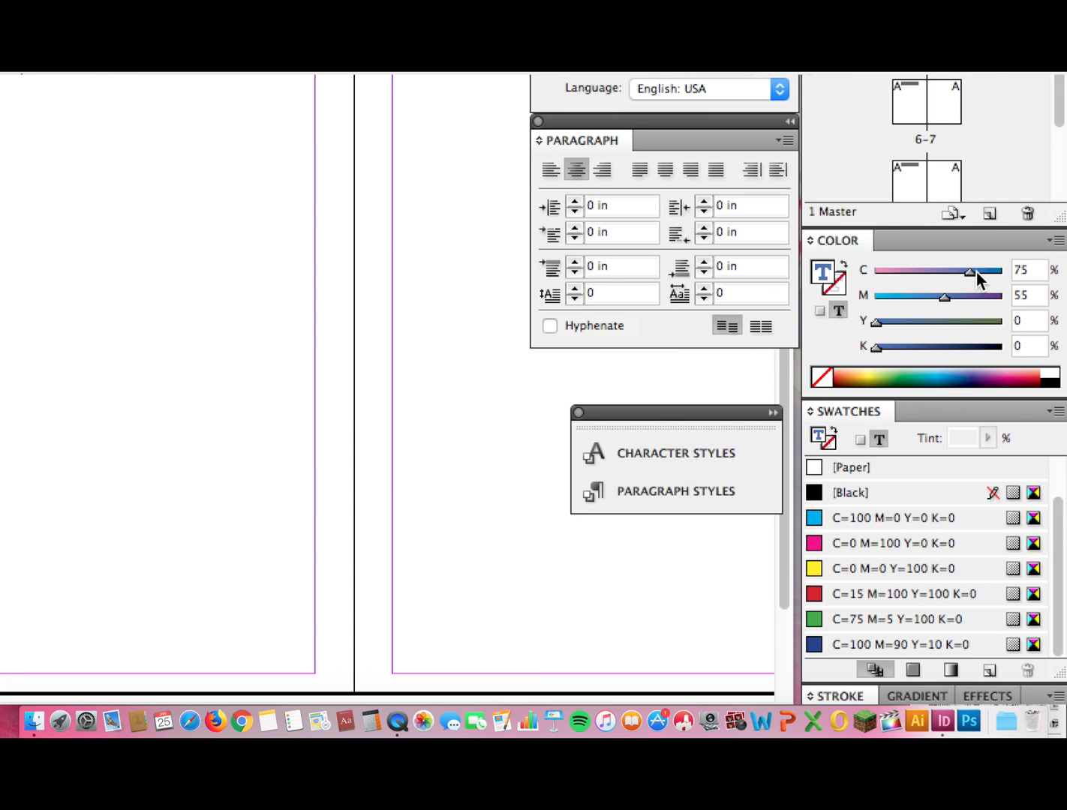
pyautogui.click(1055, 241)
pyautogui.click(1054, 245)
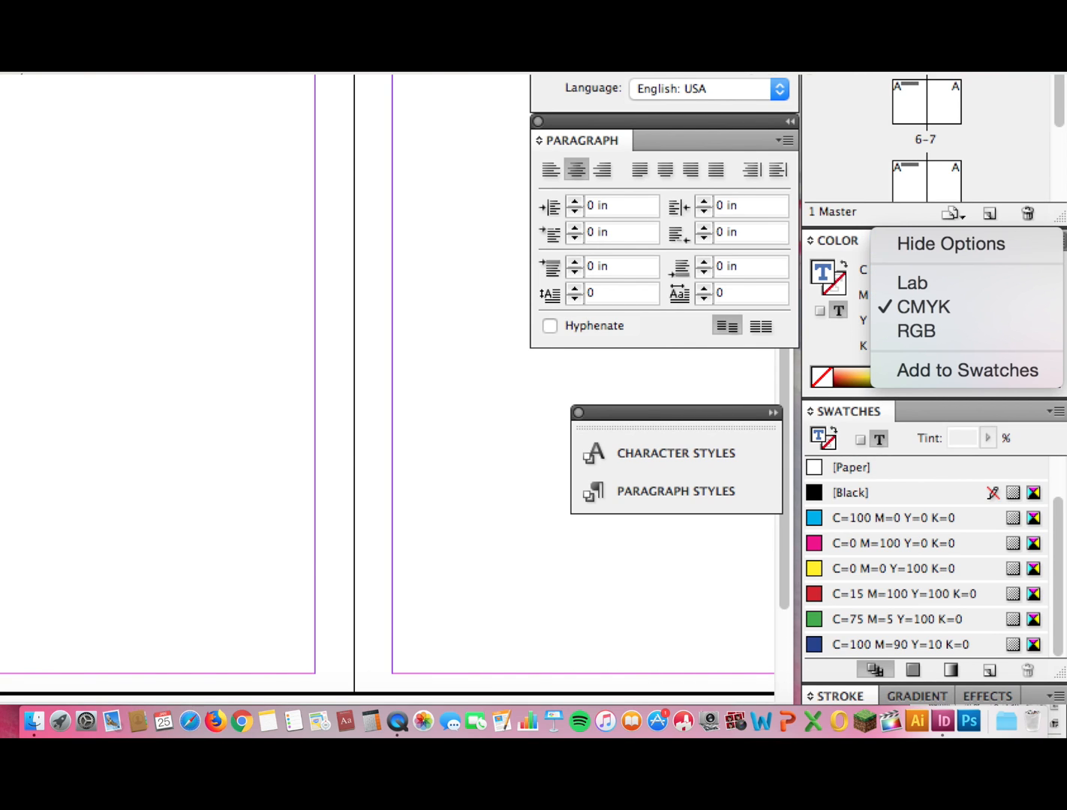
pyautogui.click(1055, 241)
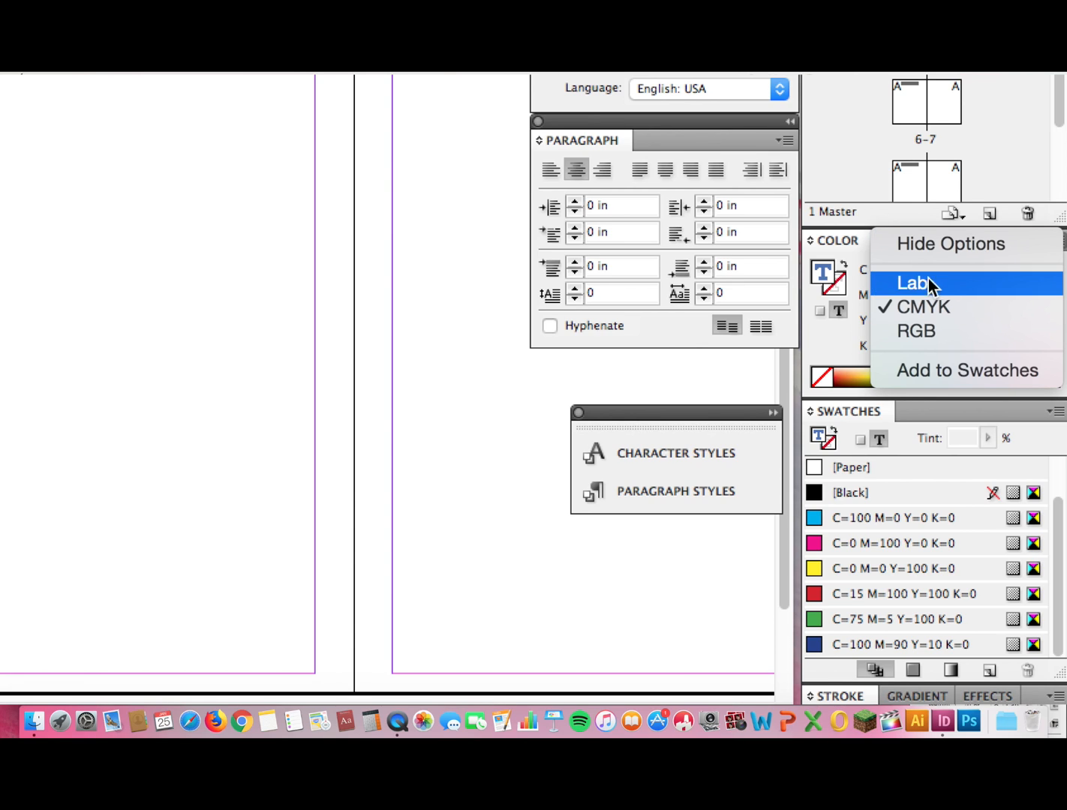
pyautogui.click(844, 247)
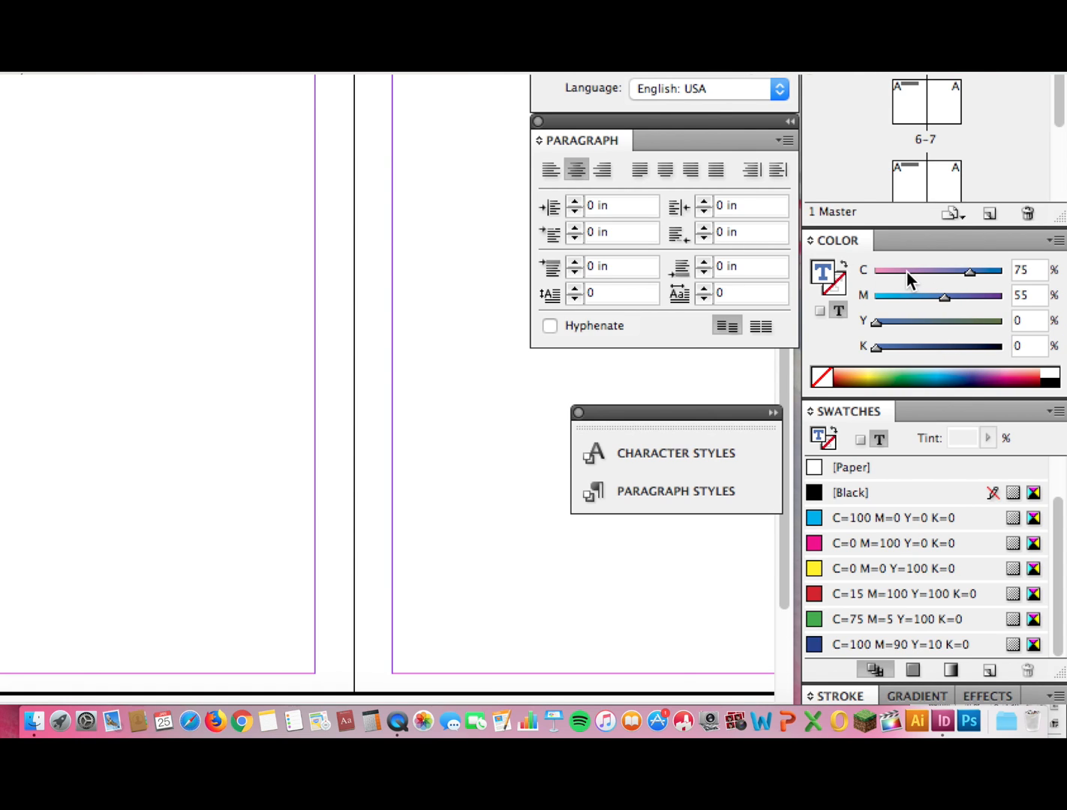
# Adjust the master title's text color to C 88, M 52, Y 0, K 0 and deselect the text.
pyautogui.moveTo(912, 274); pyautogui.dragTo(958, 274)
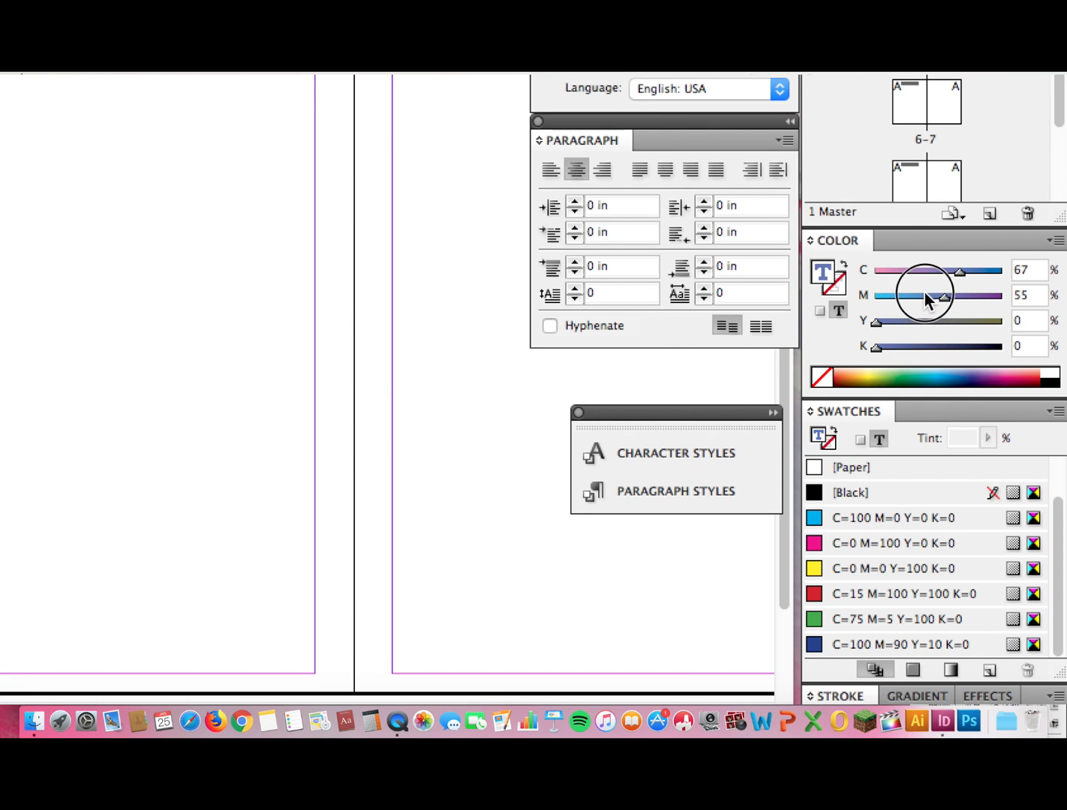
pyautogui.moveTo(905, 301); pyautogui.dragTo(942, 298)
pyautogui.click(876, 326)
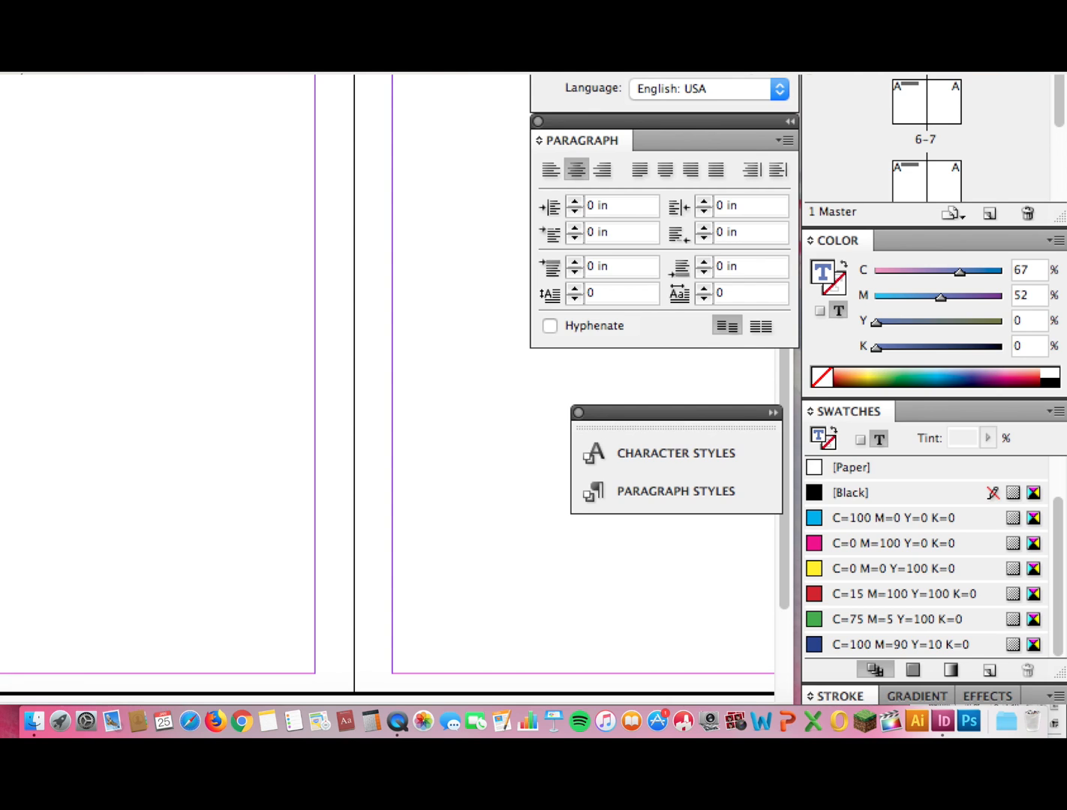
pyautogui.click(985, 271)
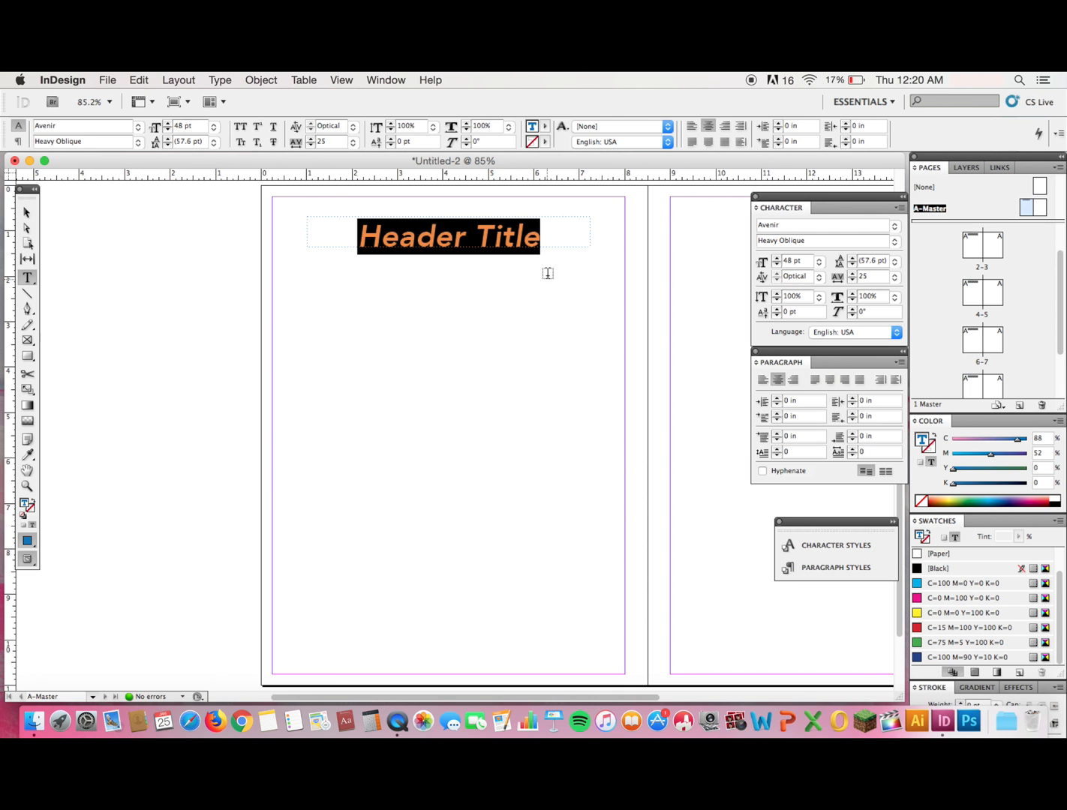
pyautogui.click(550, 244)
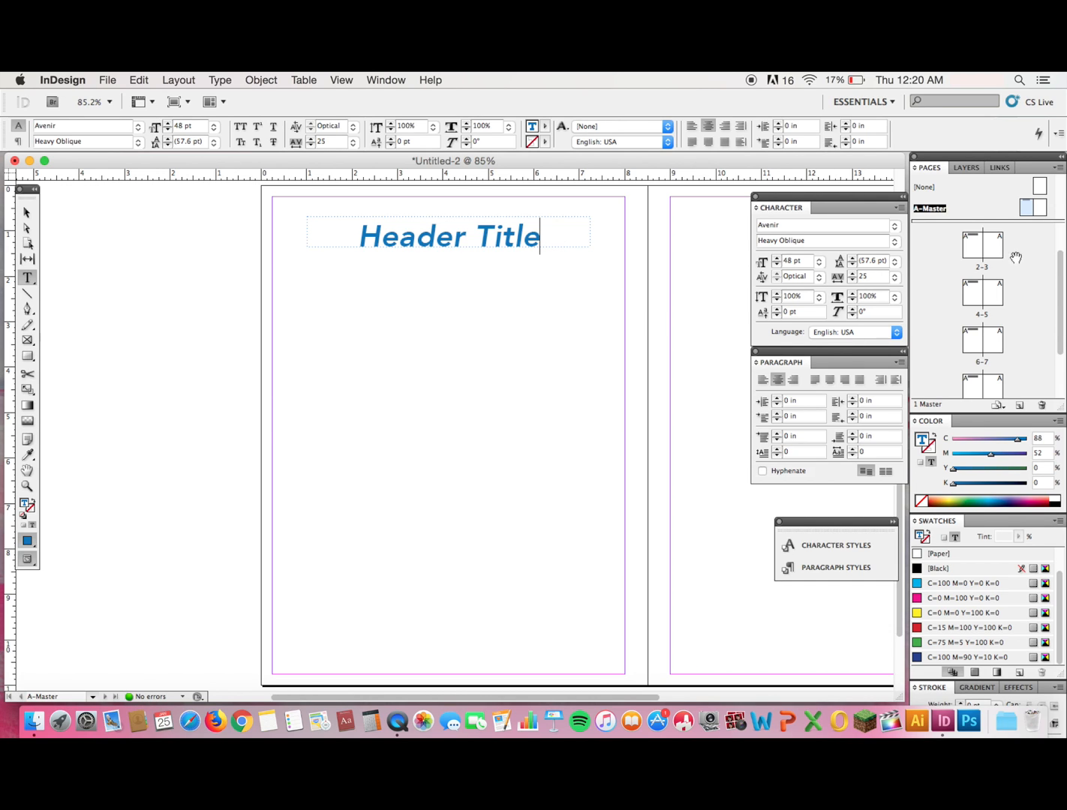
# Go to pages 4 and 2 and compare the color of the inherited header with the overridden "Introduction" header.
pyautogui.doubleClick(971, 297)
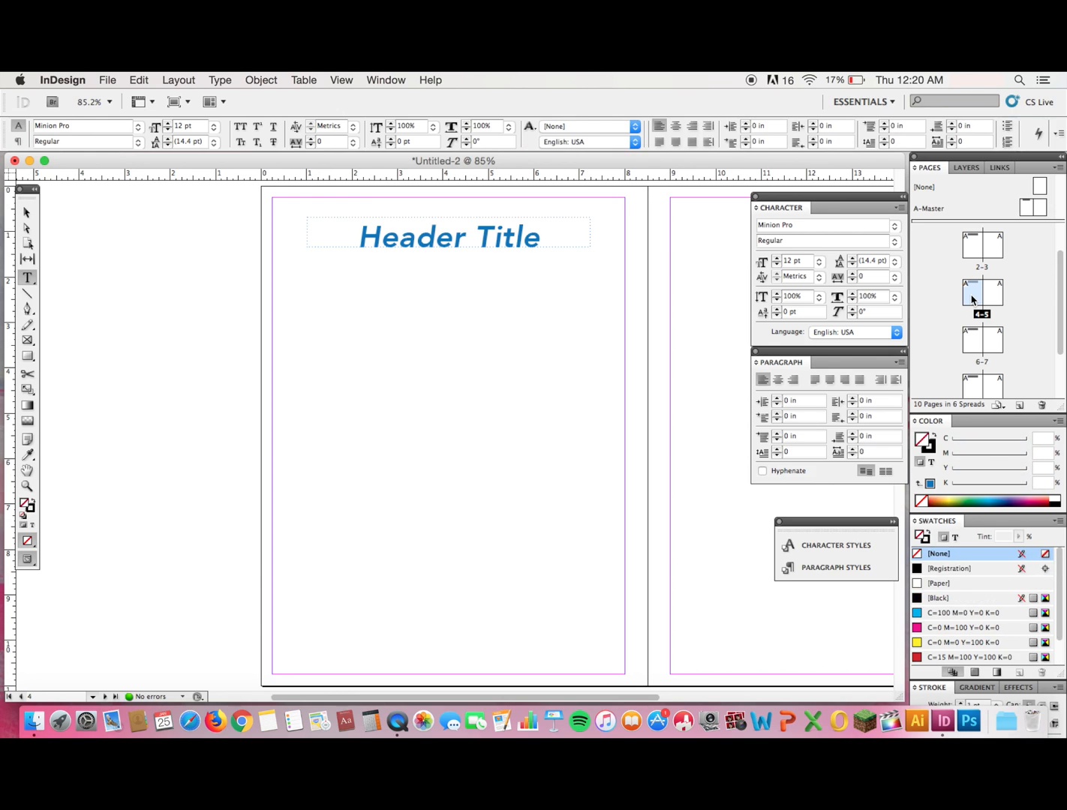
pyautogui.doubleClick(977, 244)
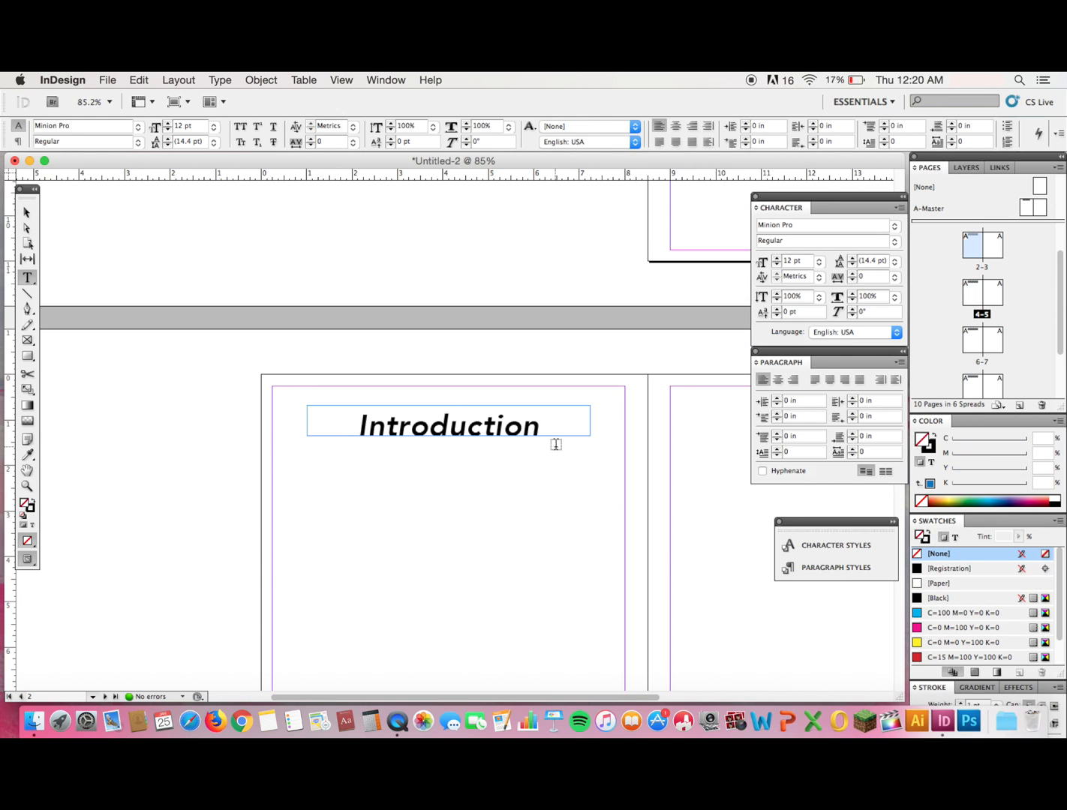
pyautogui.click(474, 422)
pyautogui.moveTo(475, 422); pyautogui.dragTo(350, 412)
pyautogui.click(353, 411)
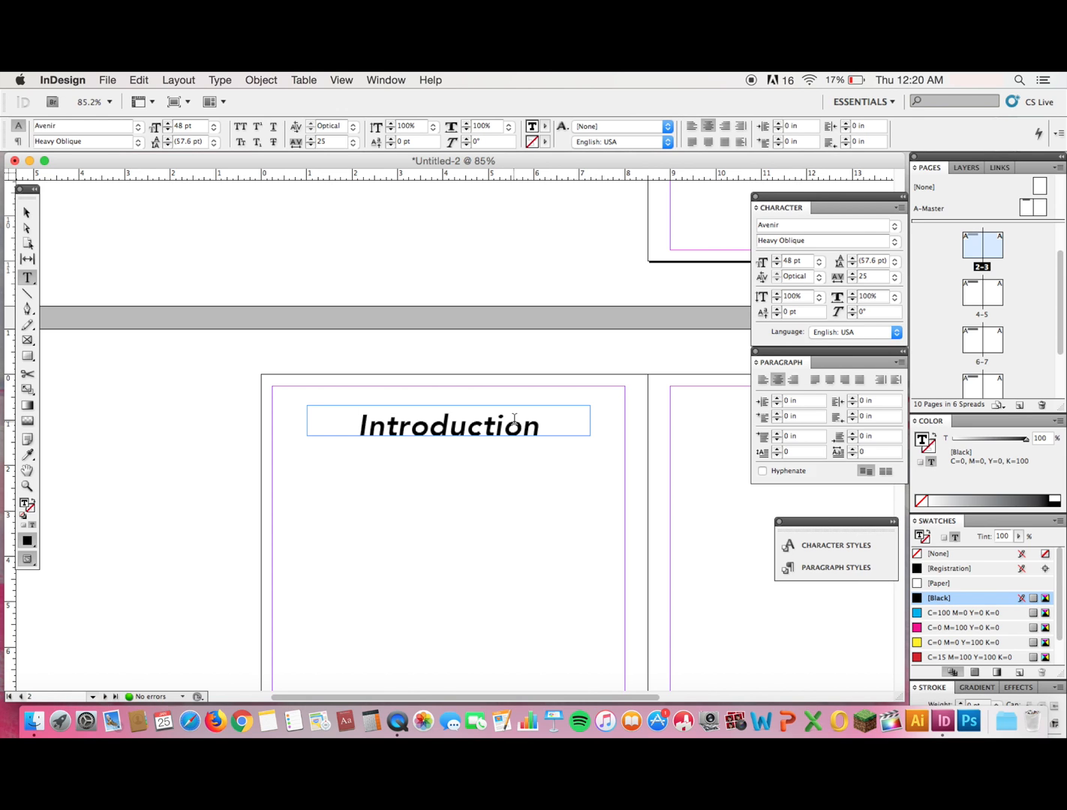
pyautogui.scroll(-20, 513, 418)
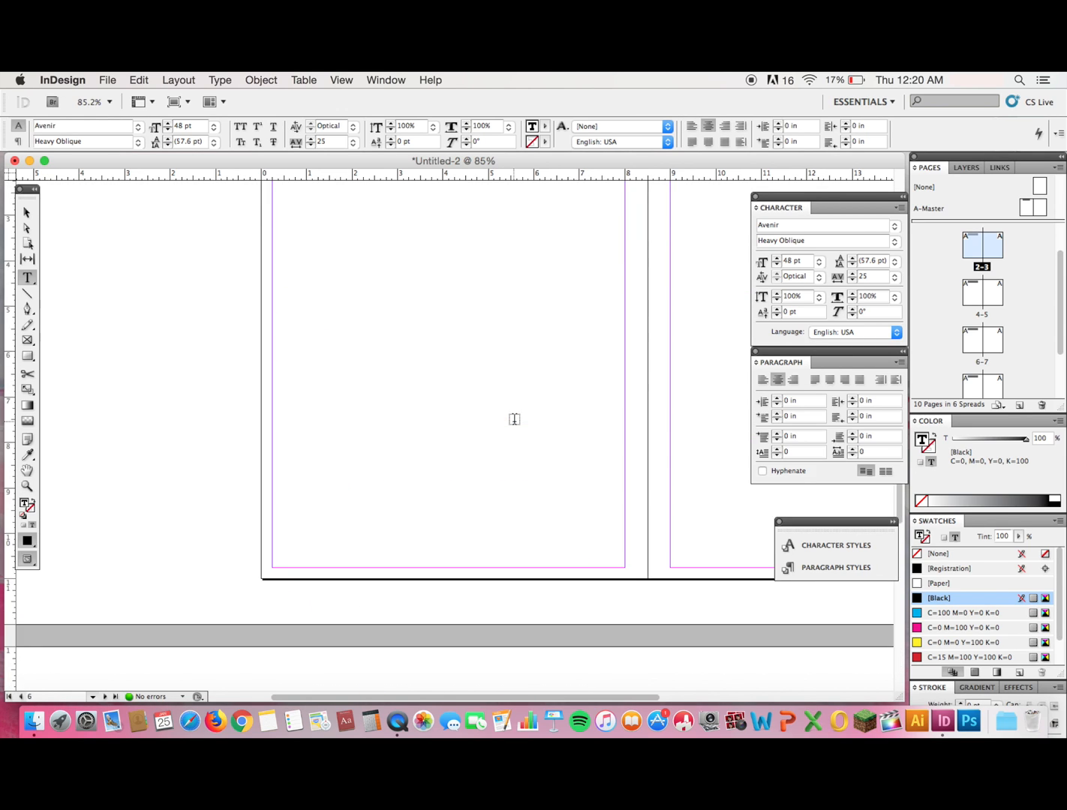
# Return to the A-Master, select the Header Title text and save its blue as the swatch C=88 M=52 Y=0 K=0.
pyautogui.doubleClick(1025, 210)
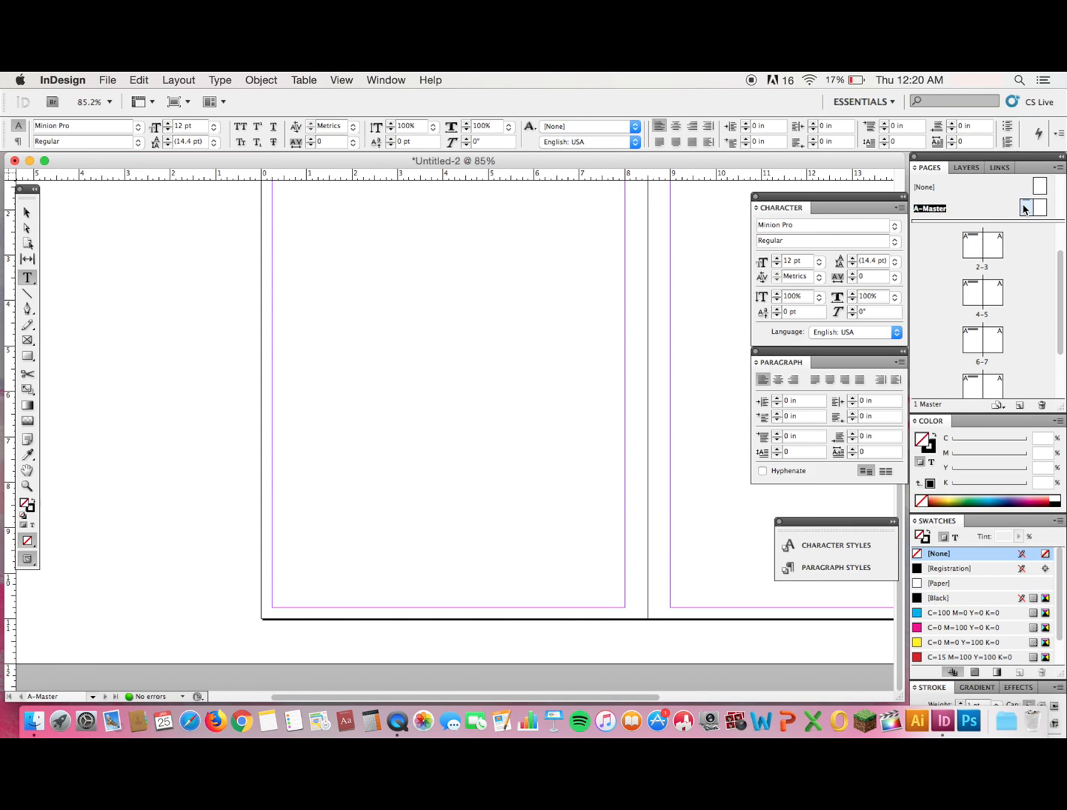
pyautogui.scroll(3, 529, 410)
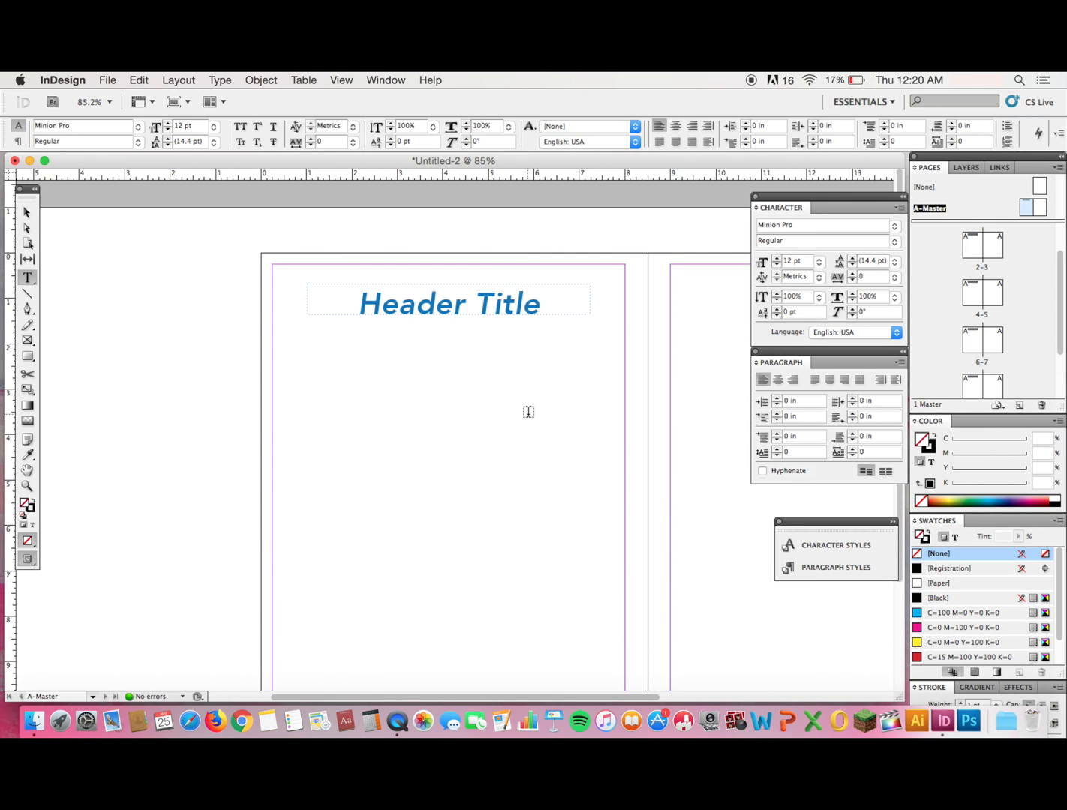
pyautogui.tripleClick(491, 298)
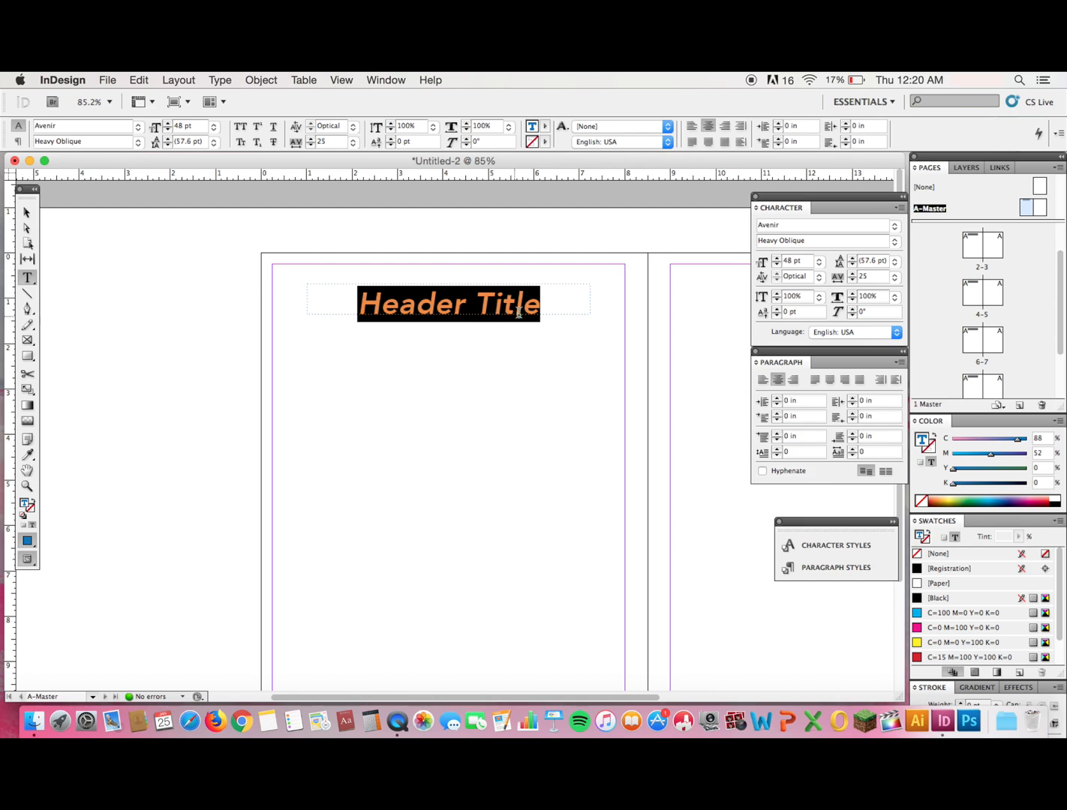
pyautogui.click(551, 306)
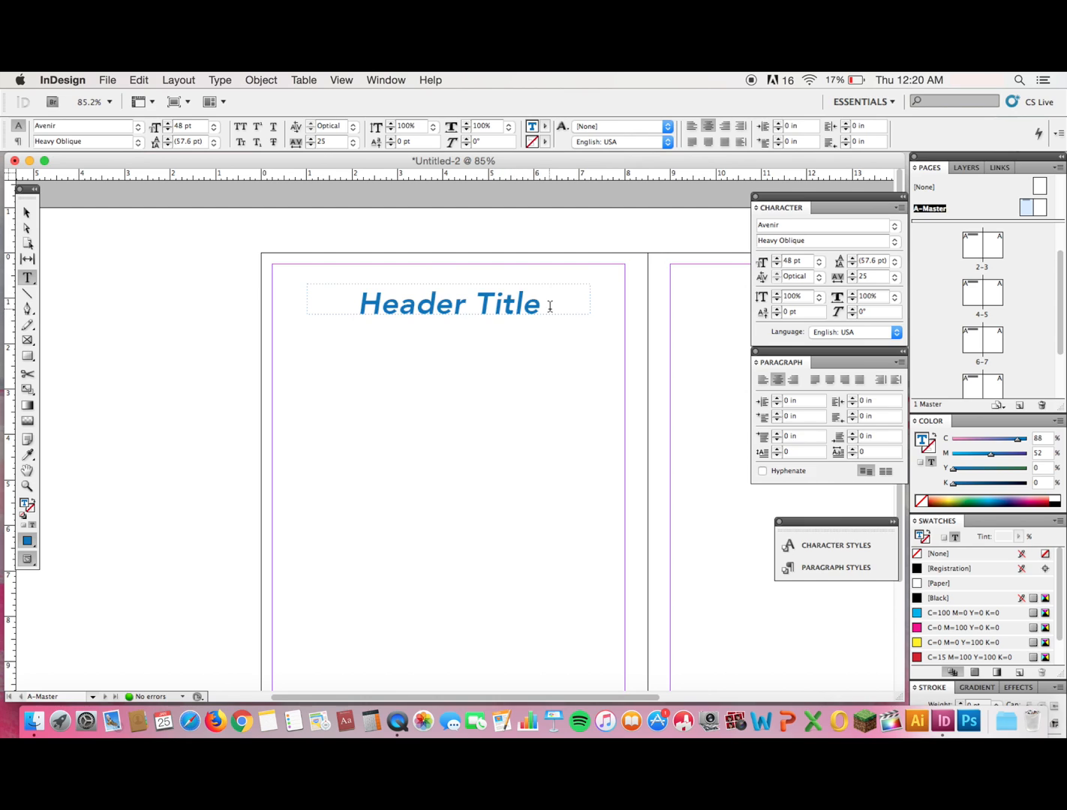
pyautogui.doubleClick(492, 300)
pyautogui.click(487, 300)
pyautogui.tripleClick(487, 300)
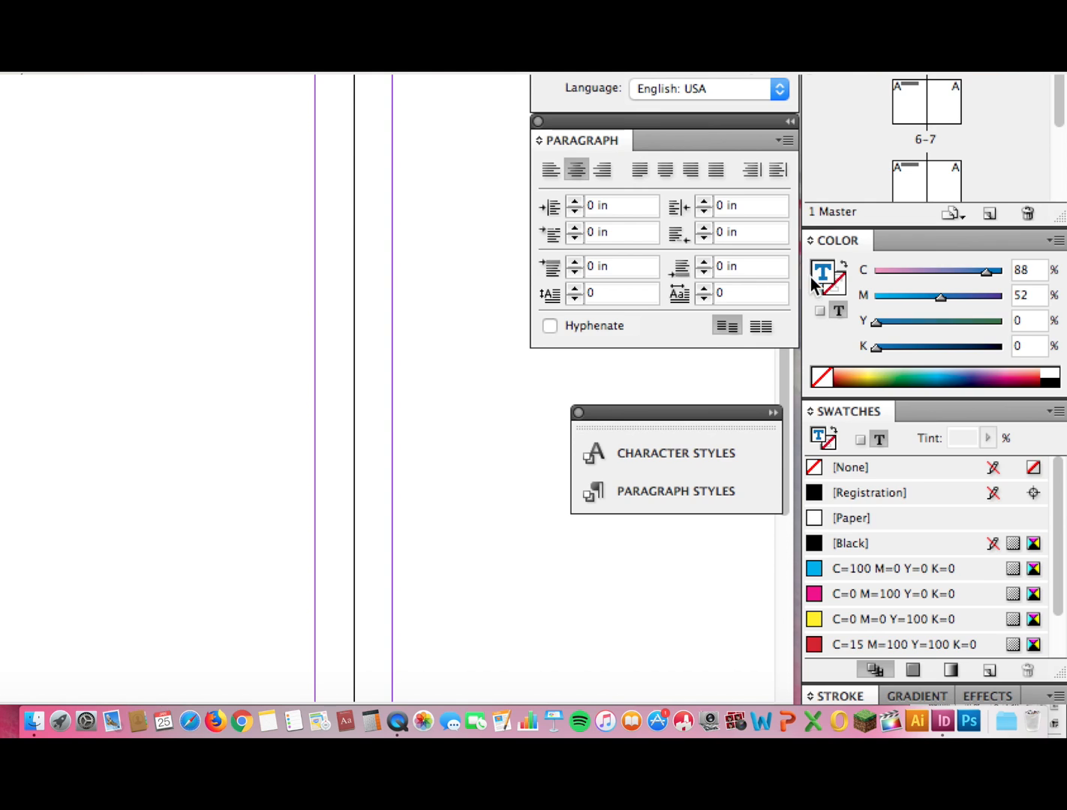
pyautogui.moveTo(823, 273); pyautogui.dragTo(870, 559)
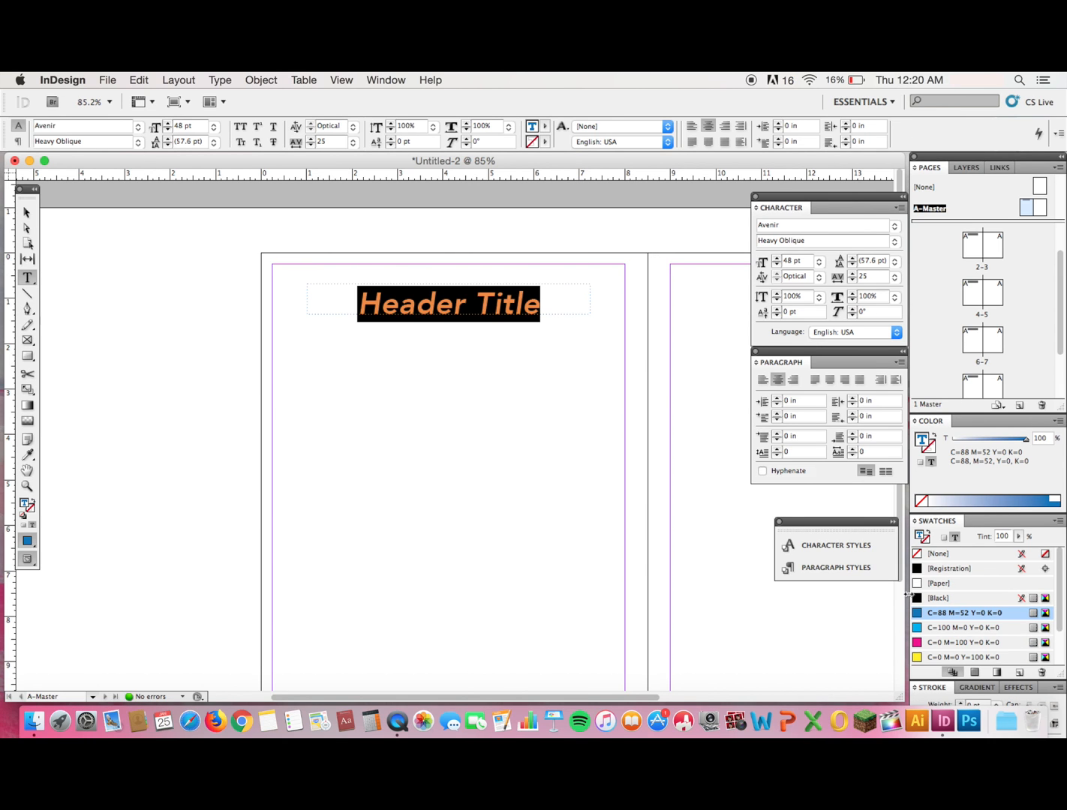
# Apply the C=88 M=52 Y=0 K=0 swatch to the "Introduction" header text on page 2.
pyautogui.doubleClick(981, 245)
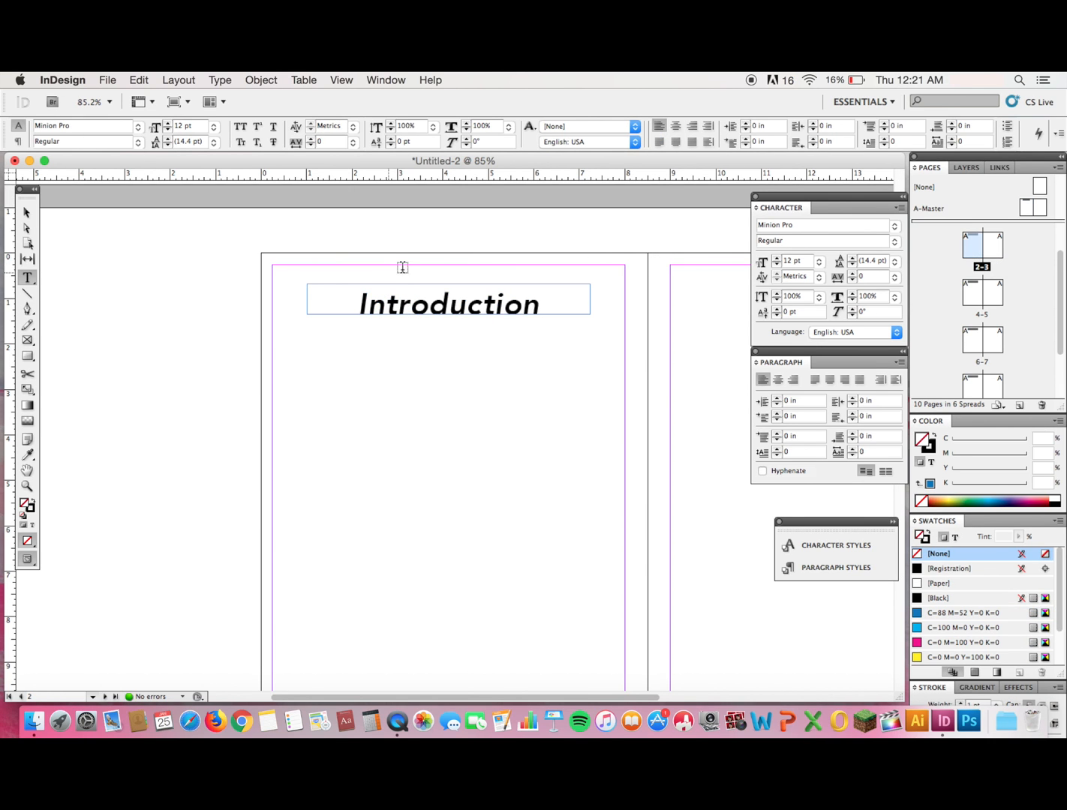
pyautogui.click(453, 300)
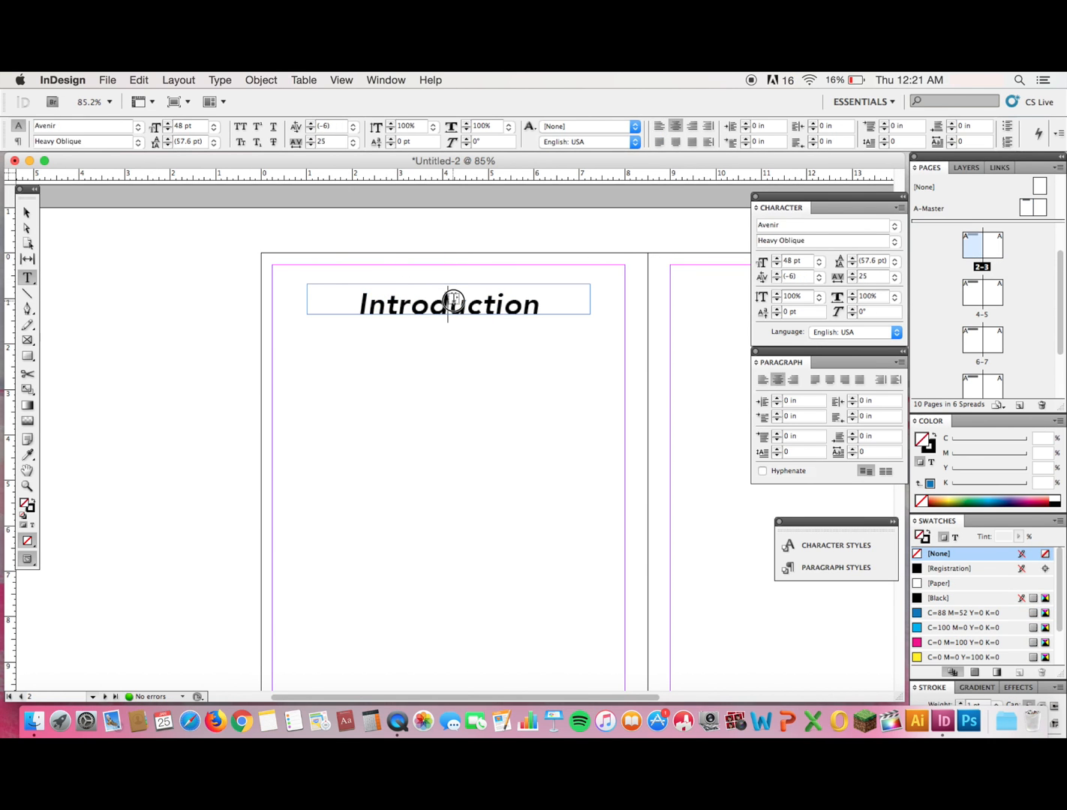
pyautogui.doubleClick(453, 300)
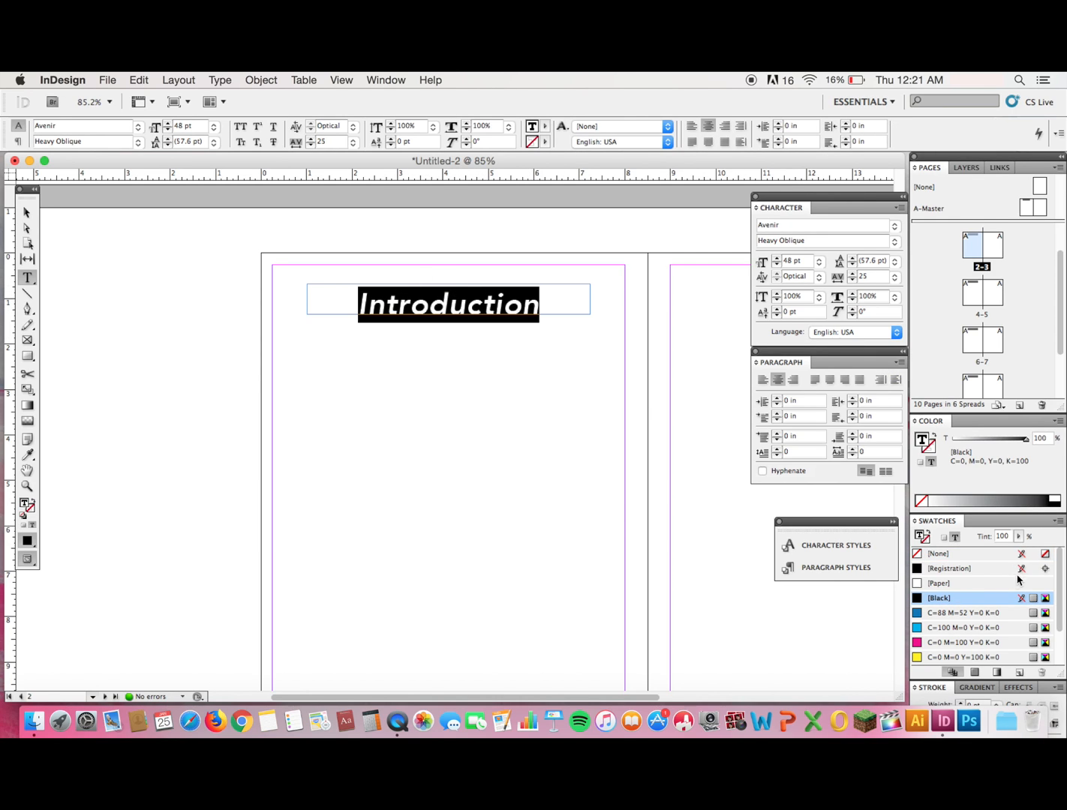
pyautogui.click(963, 613)
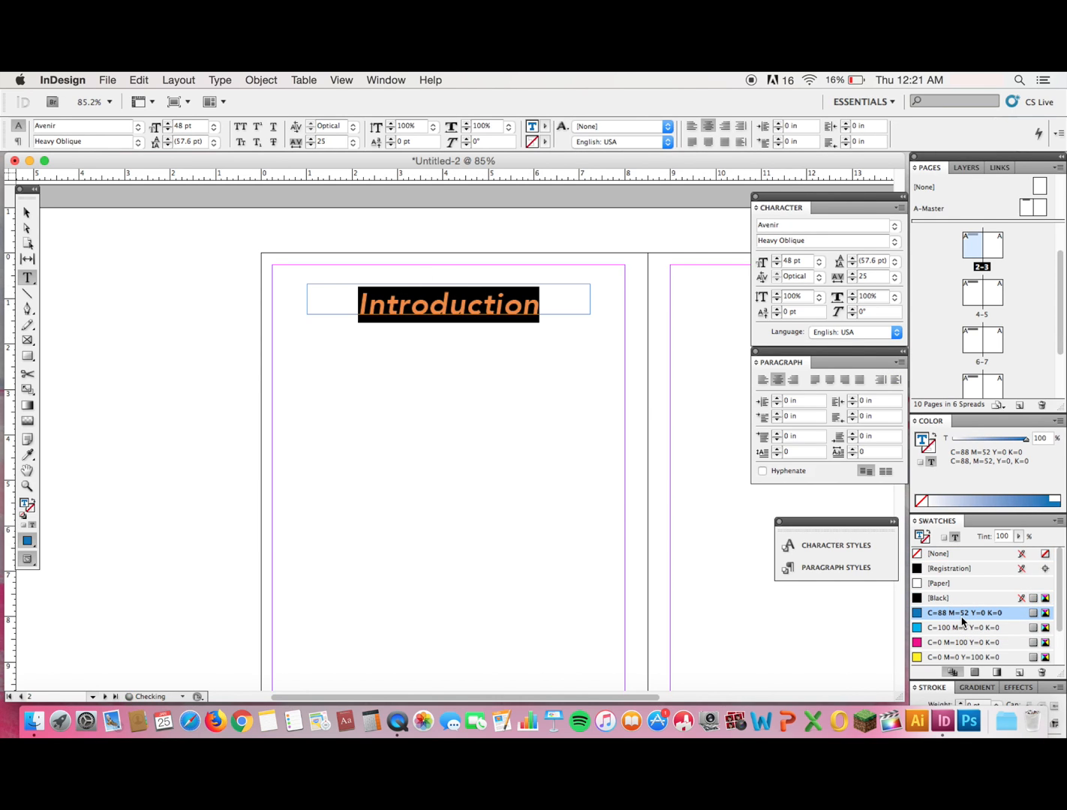
pyautogui.click(556, 307)
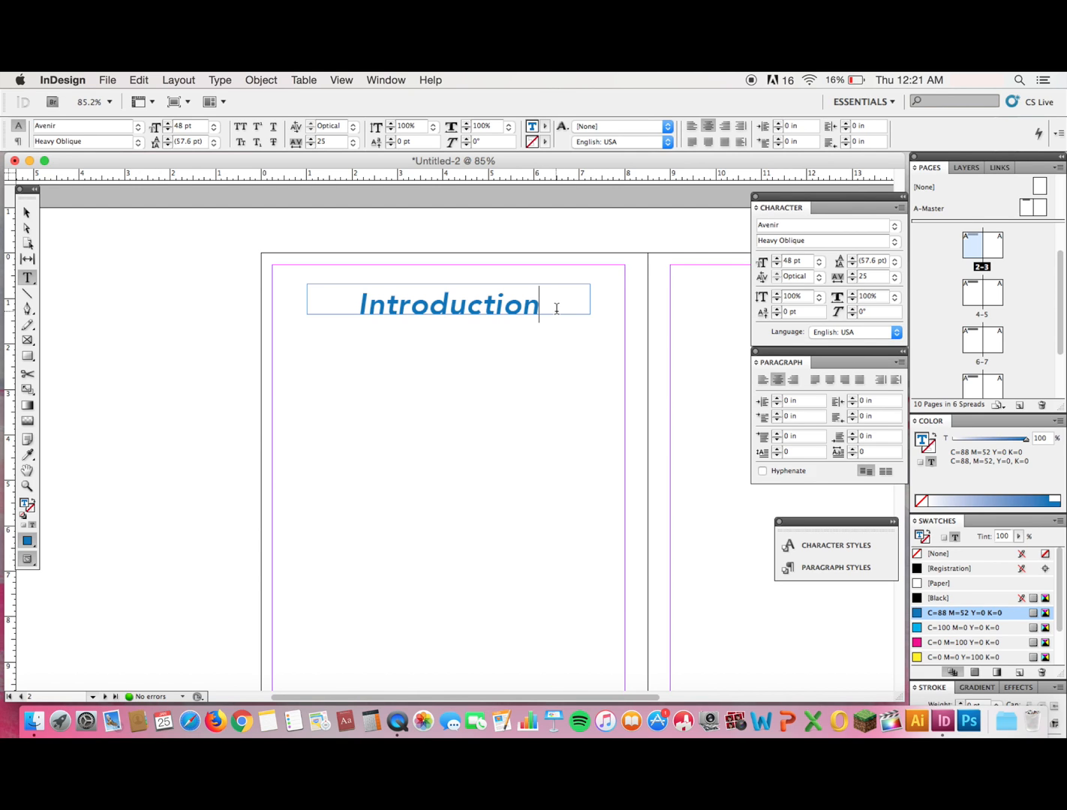
pyautogui.press('Escape')
# Insert one page after page 5 based on the A-Master.
pyautogui.click(1022, 235)
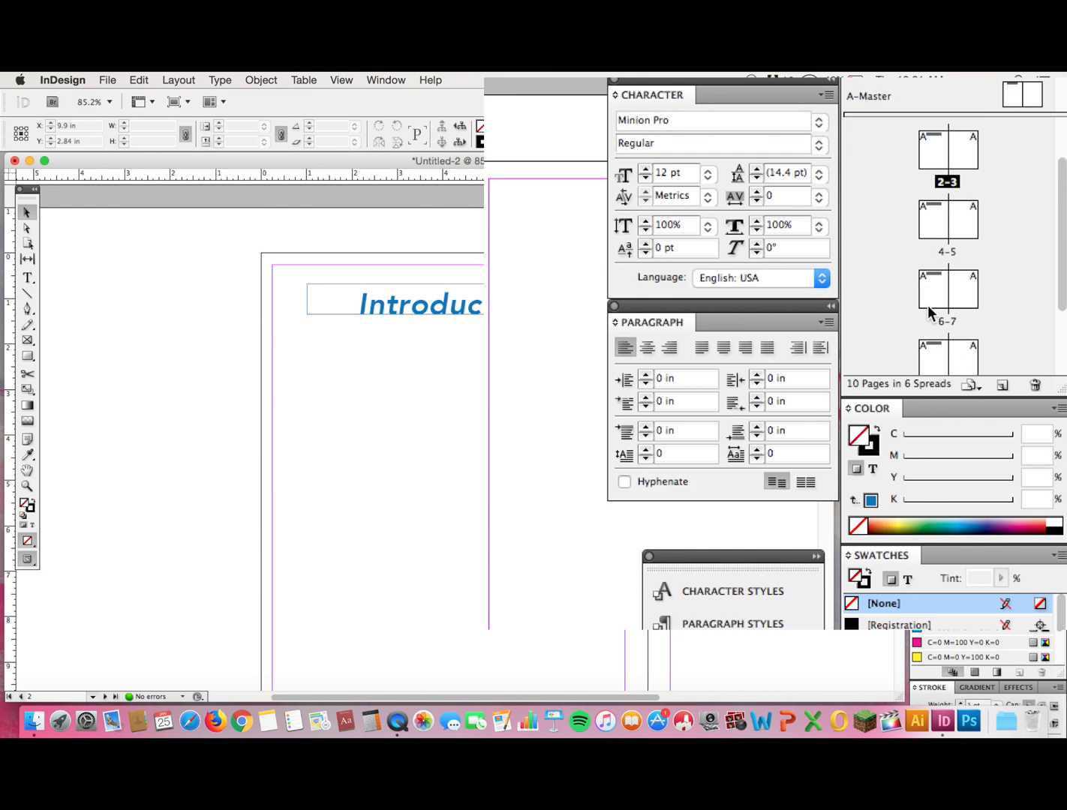
pyautogui.rightClick(965, 228)
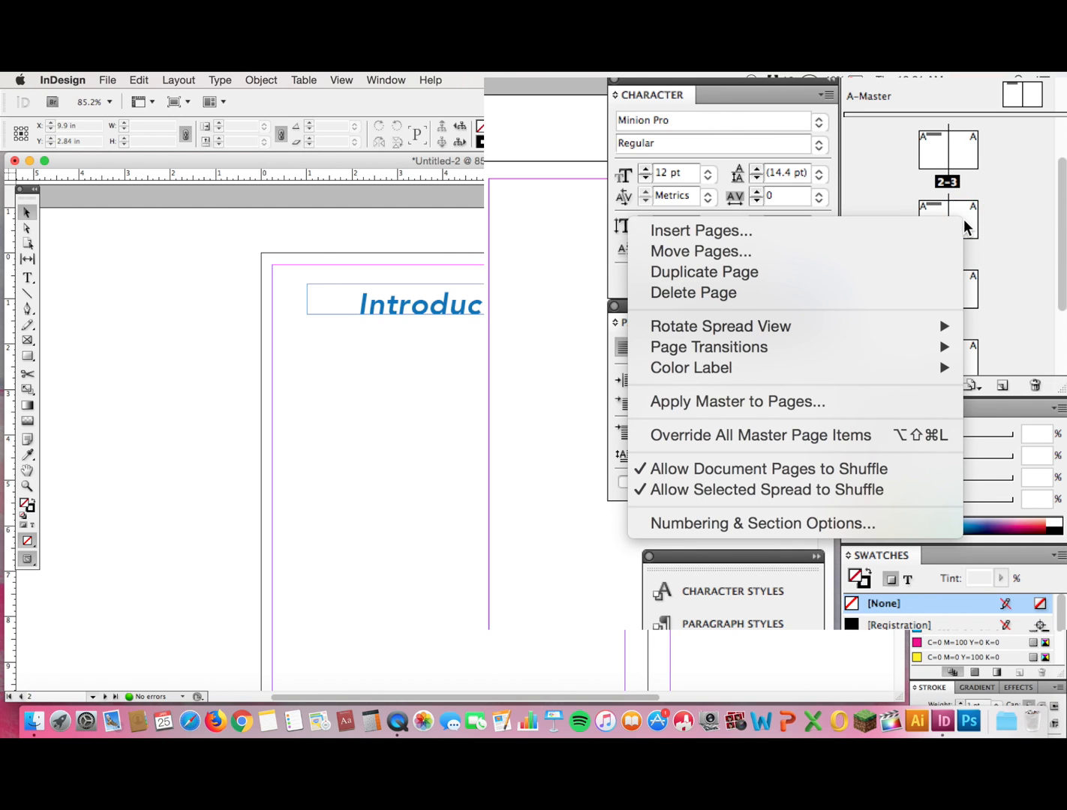
pyautogui.rightClick(957, 222)
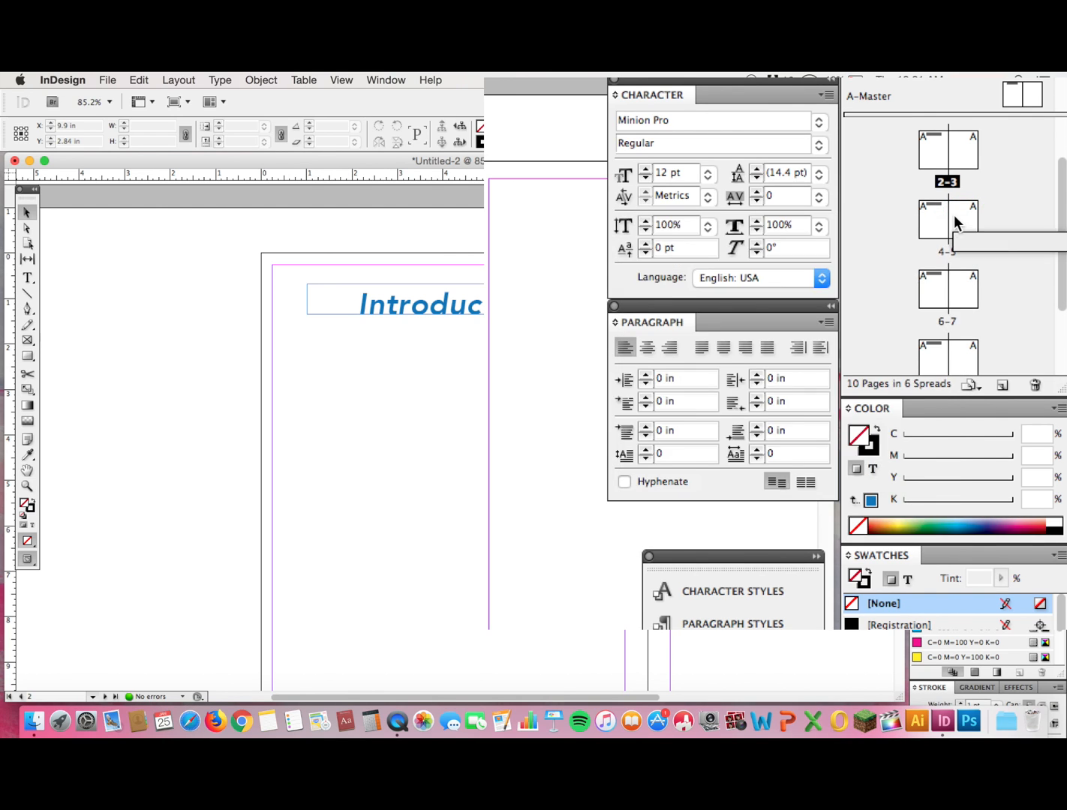
pyautogui.click(691, 226)
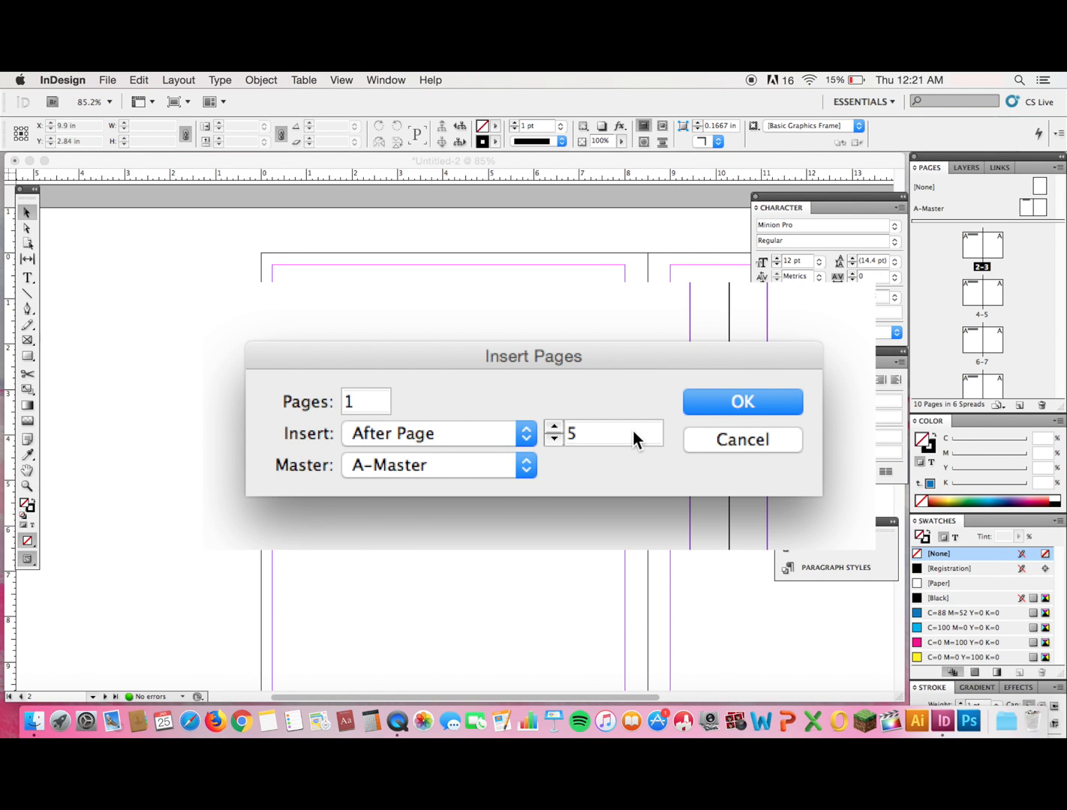
pyautogui.click(737, 402)
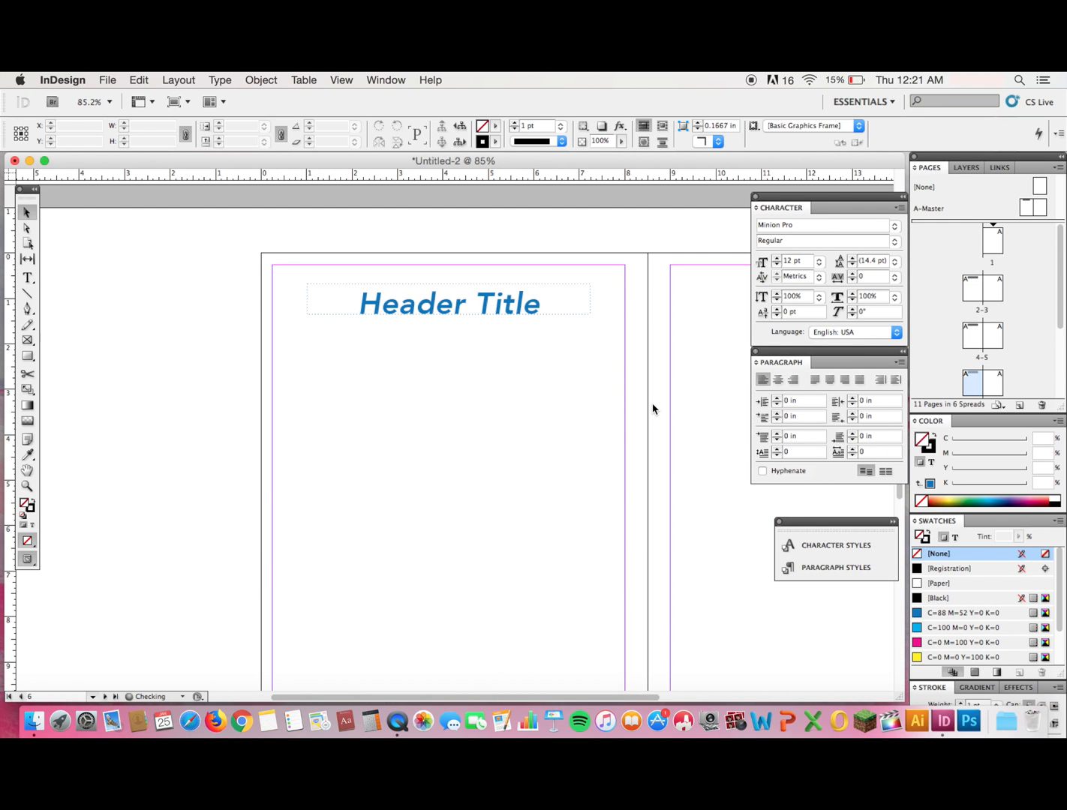
pyautogui.scroll(3, 652, 410)
pyautogui.scroll(-3, 653, 409)
pyautogui.scroll(10, 653, 409)
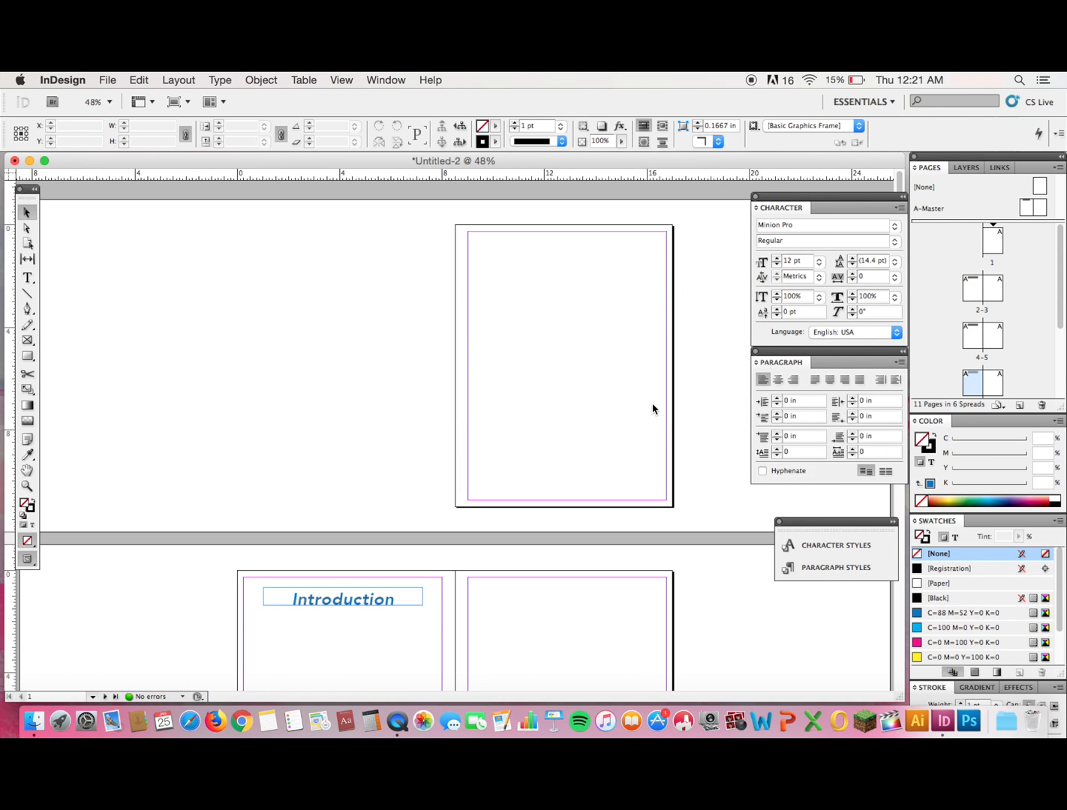
pyautogui.click(185, 79)
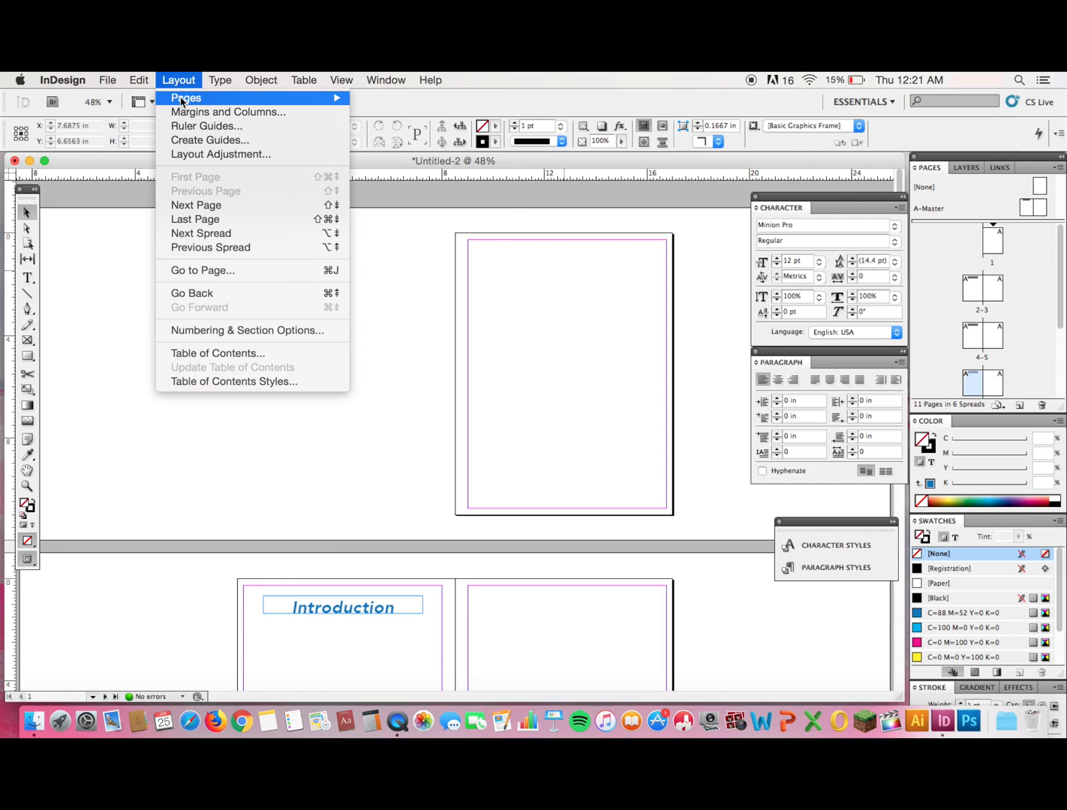
pyautogui.click(462, 274)
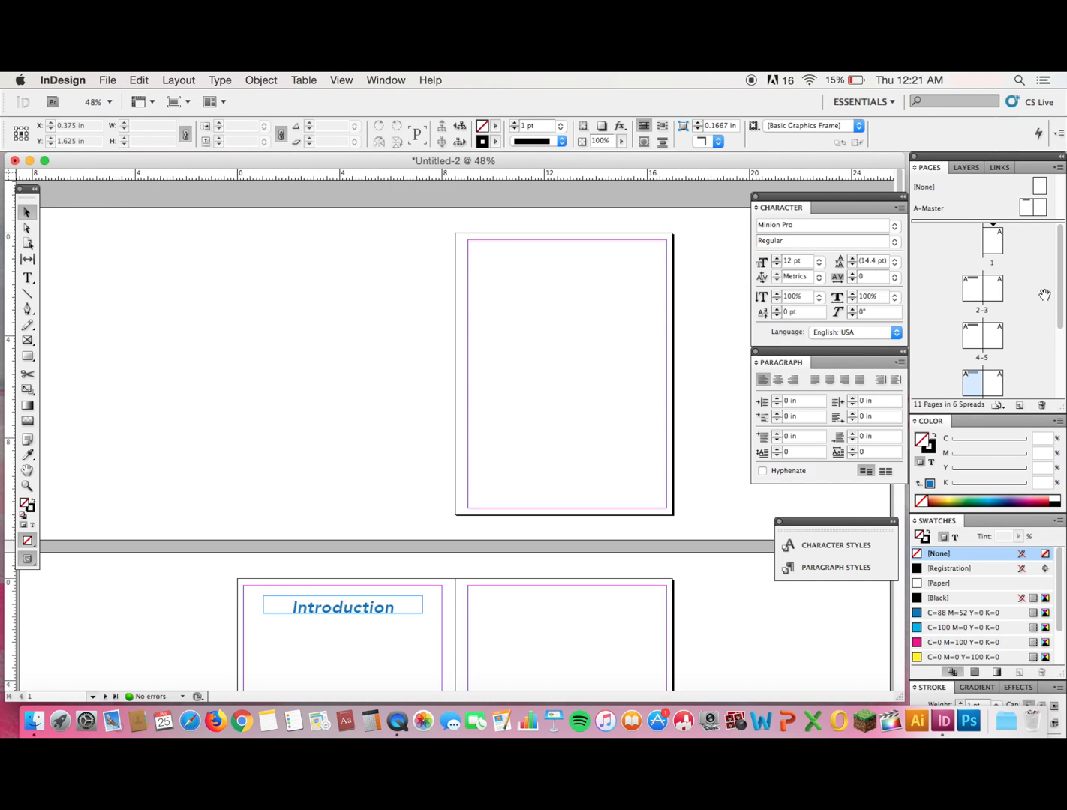
# Place the image IMG_0997_r_crop-bushesforTBD.tif on page 4 and move its center to about X 3.76 in, Y 5.5 in.
pyautogui.scroll(-5, 408, 284)
pyautogui.click(107, 79)
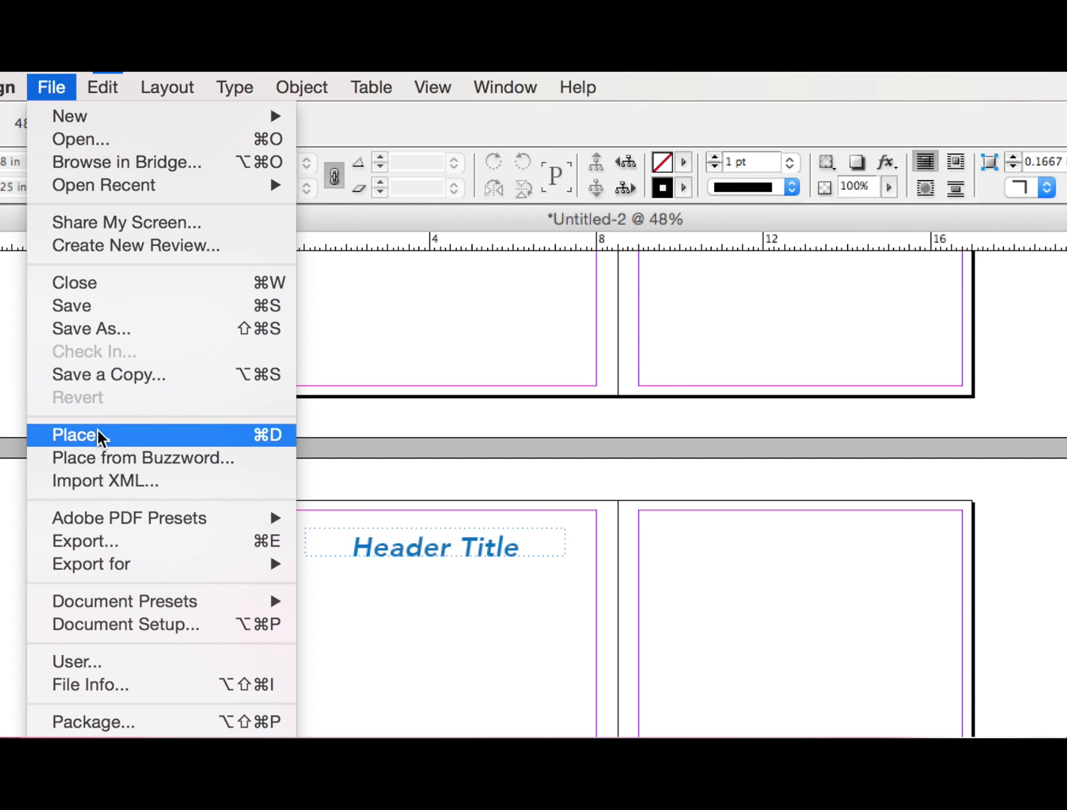
pyautogui.click(137, 293)
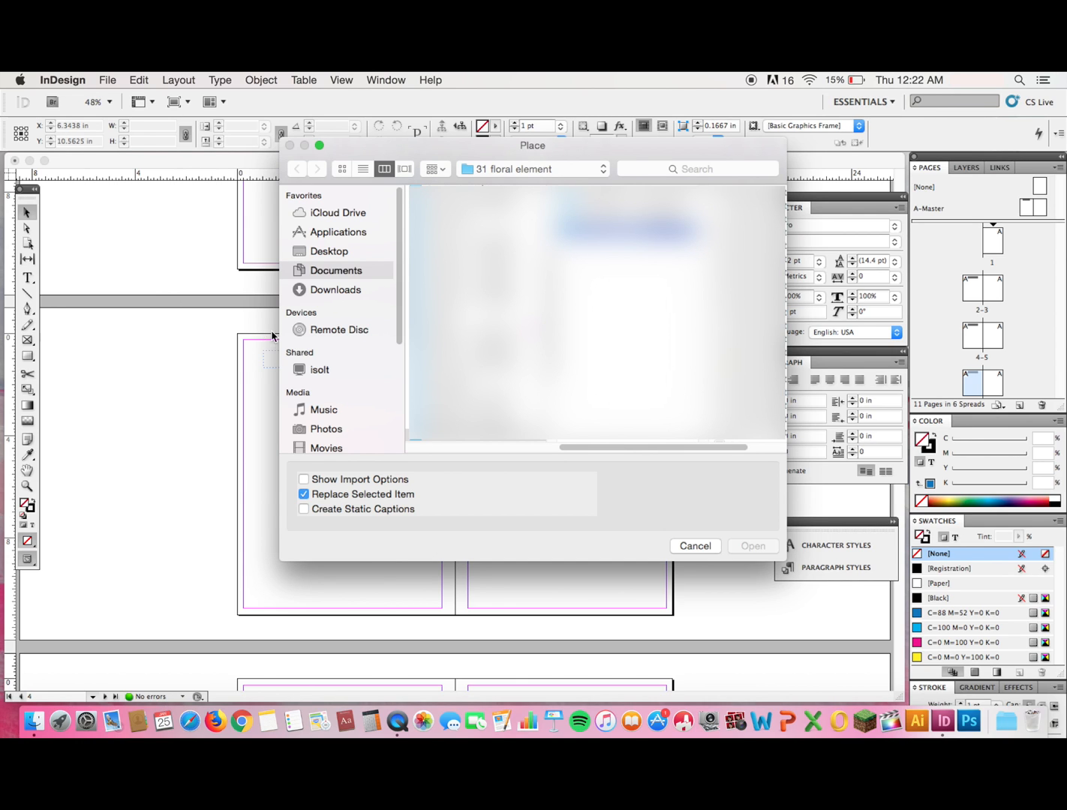
pyautogui.click(356, 273)
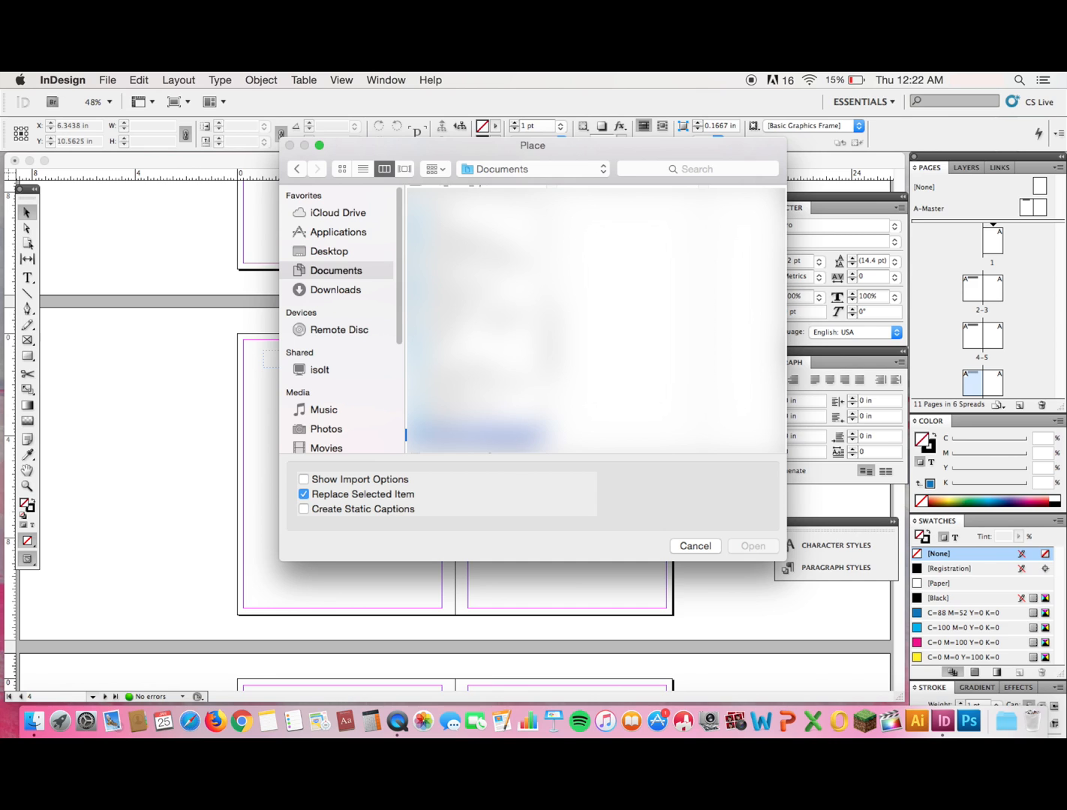
pyautogui.scroll(-6, 480, 318)
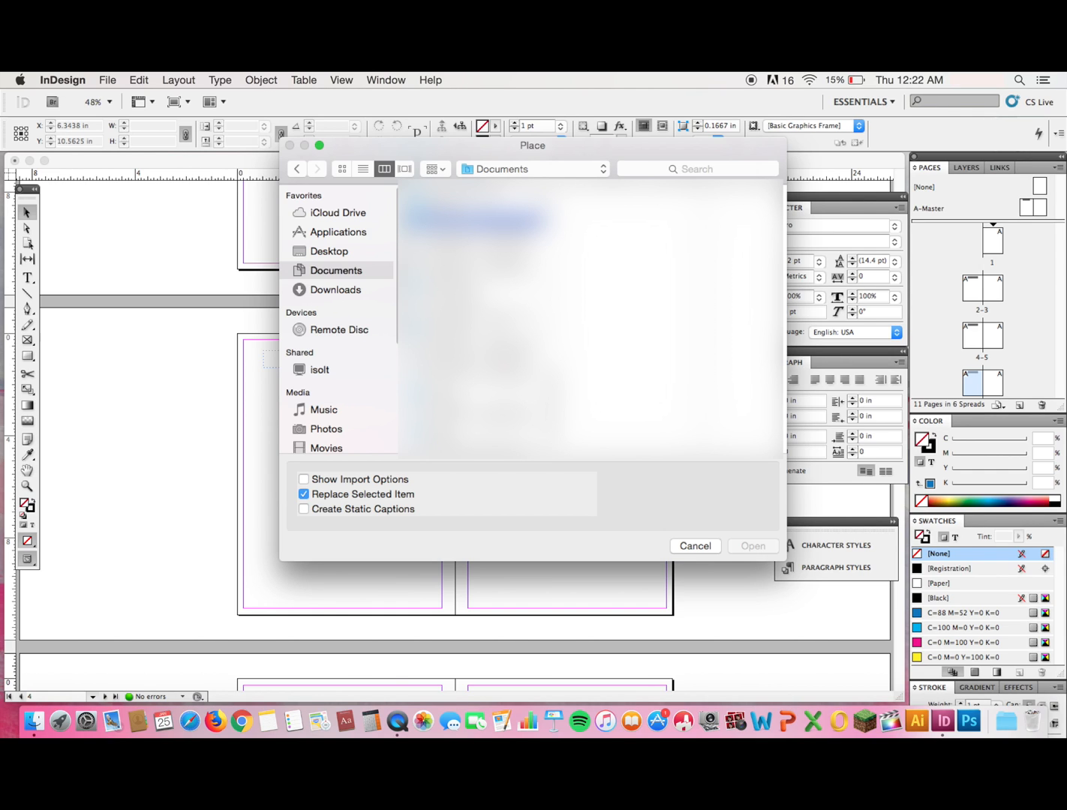
pyautogui.scroll(3, 480, 315)
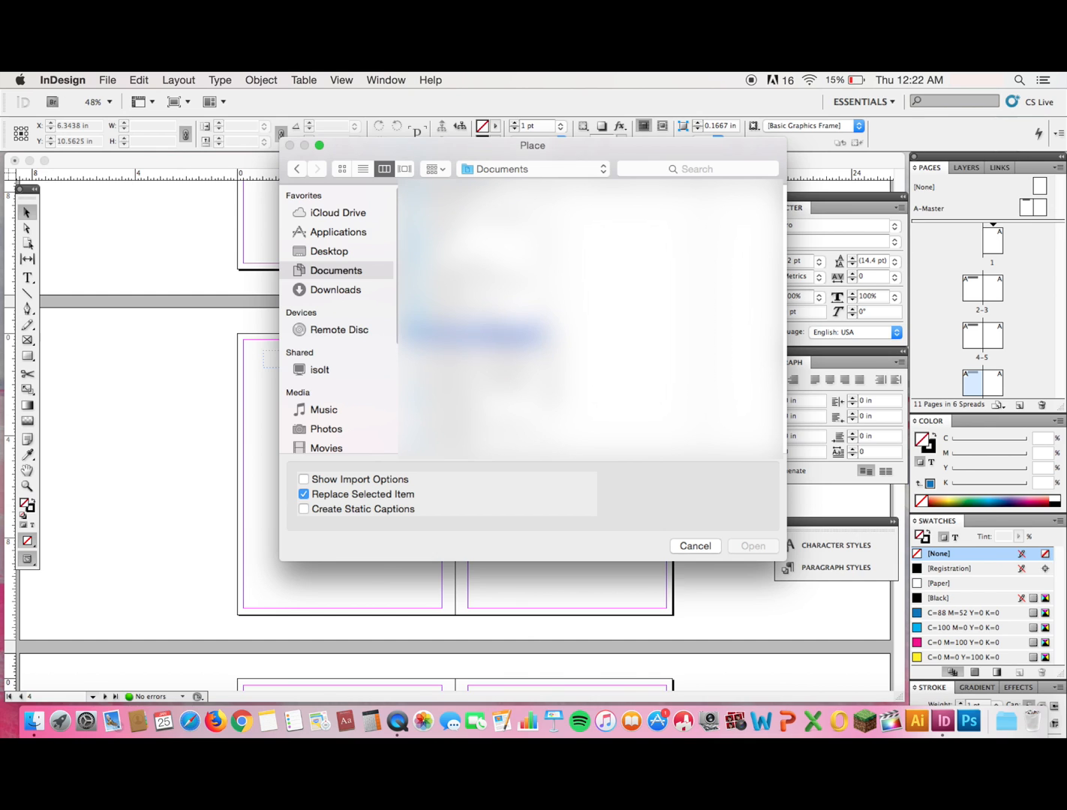
pyautogui.click(472, 241)
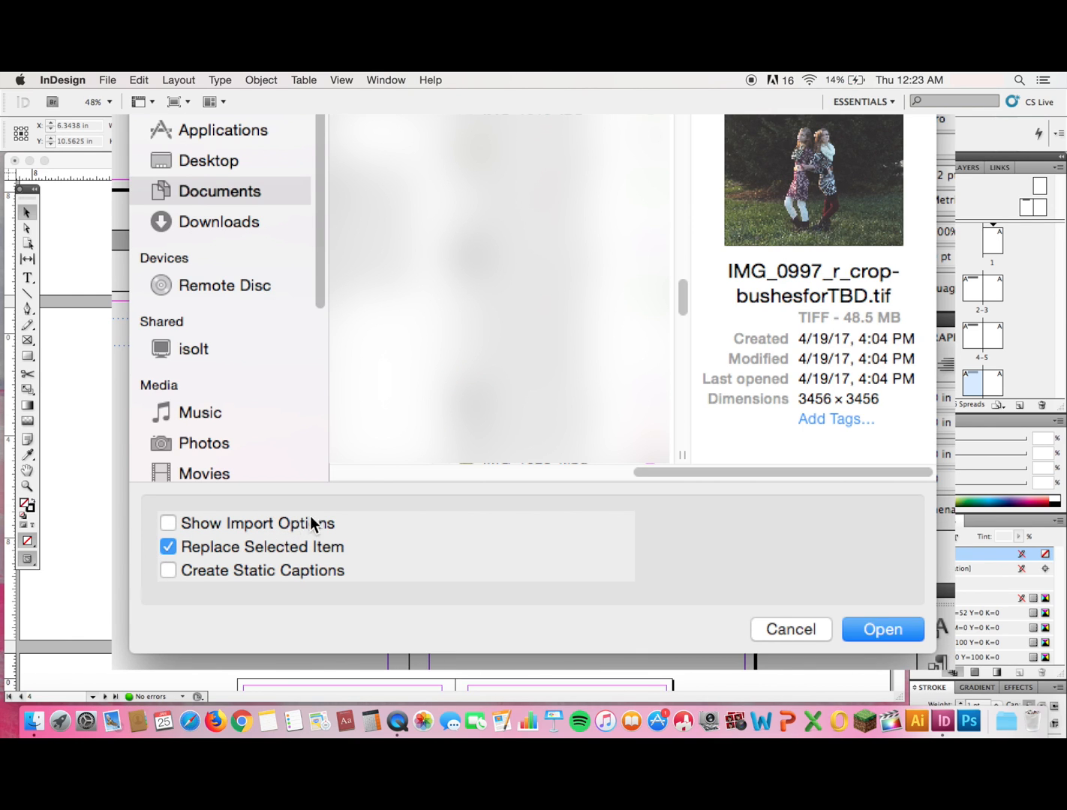
pyautogui.click(247, 522)
pyautogui.click(247, 521)
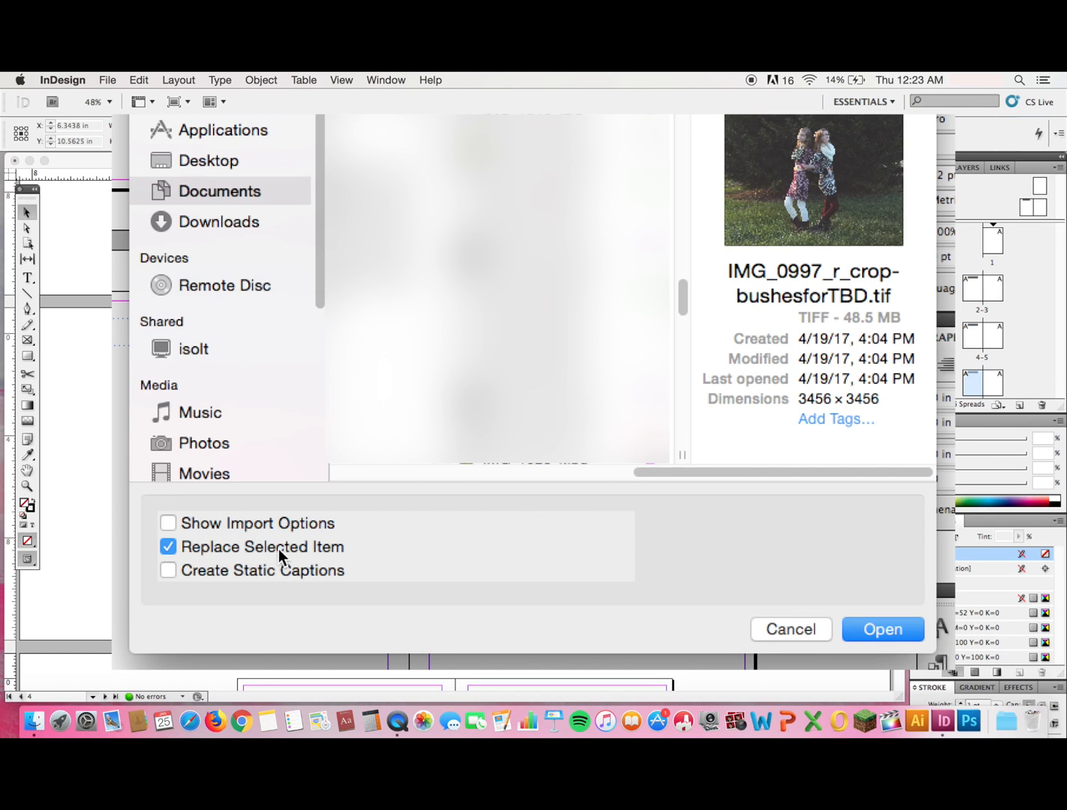
pyautogui.click(892, 628)
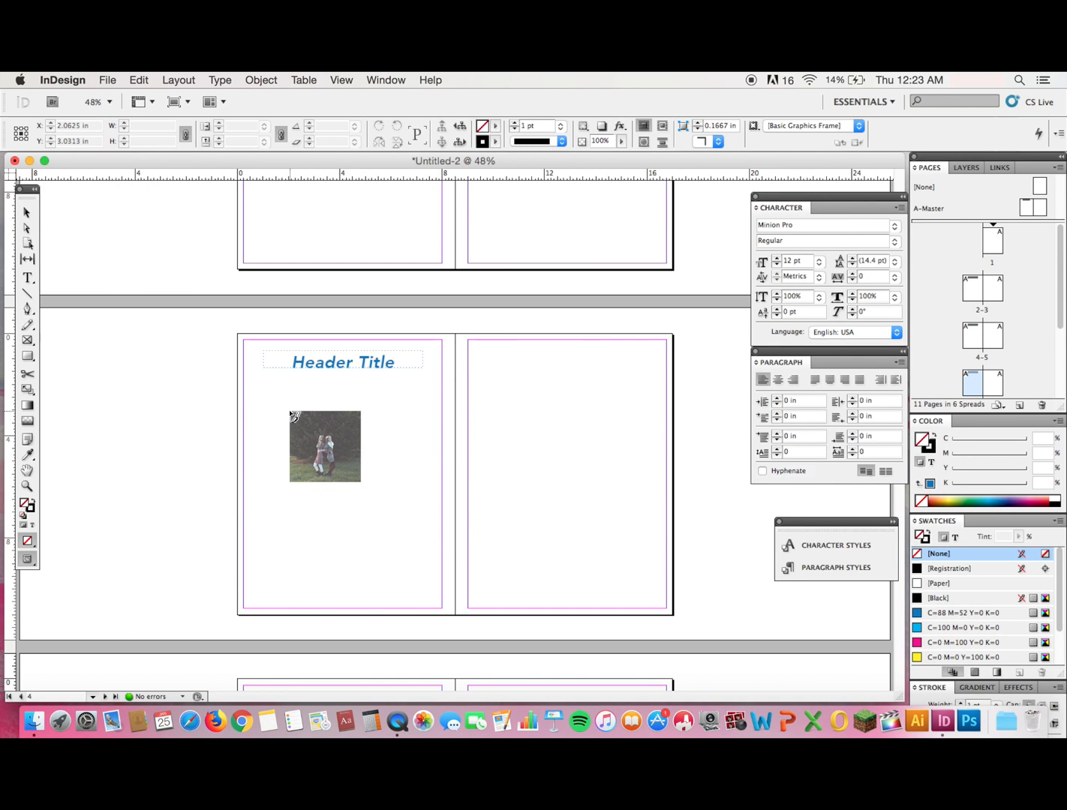
pyautogui.click(289, 411)
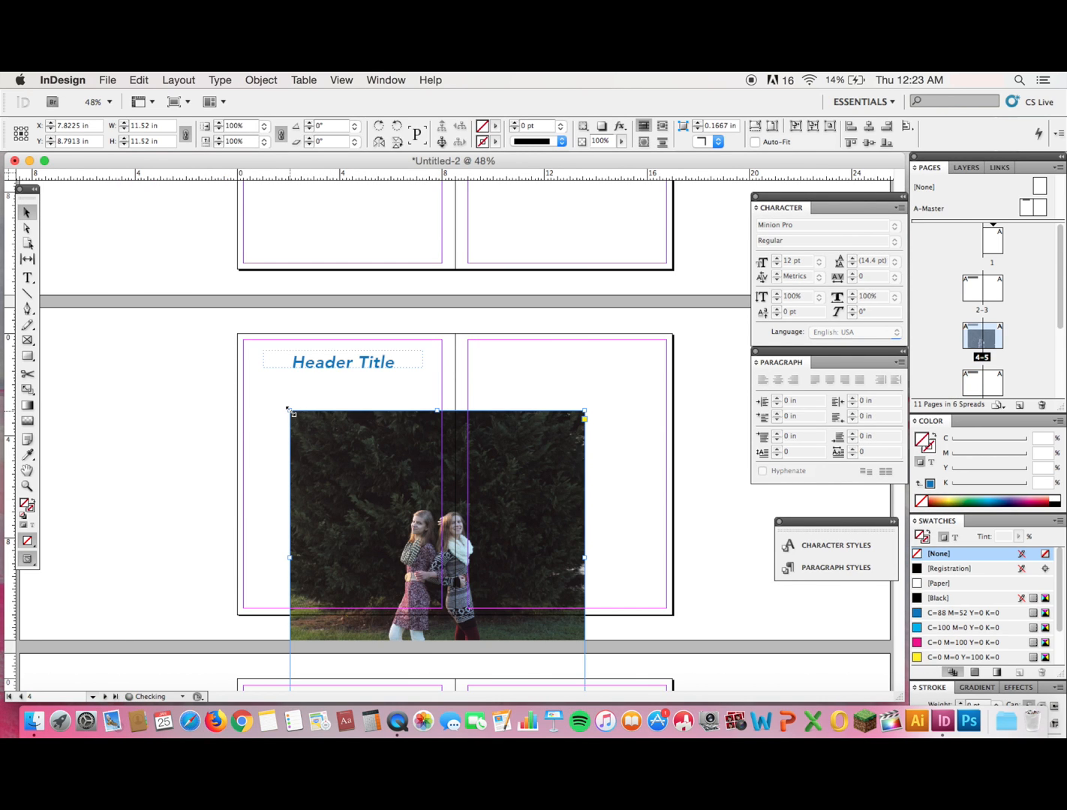
pyautogui.moveTo(469, 516); pyautogui.dragTo(392, 440)
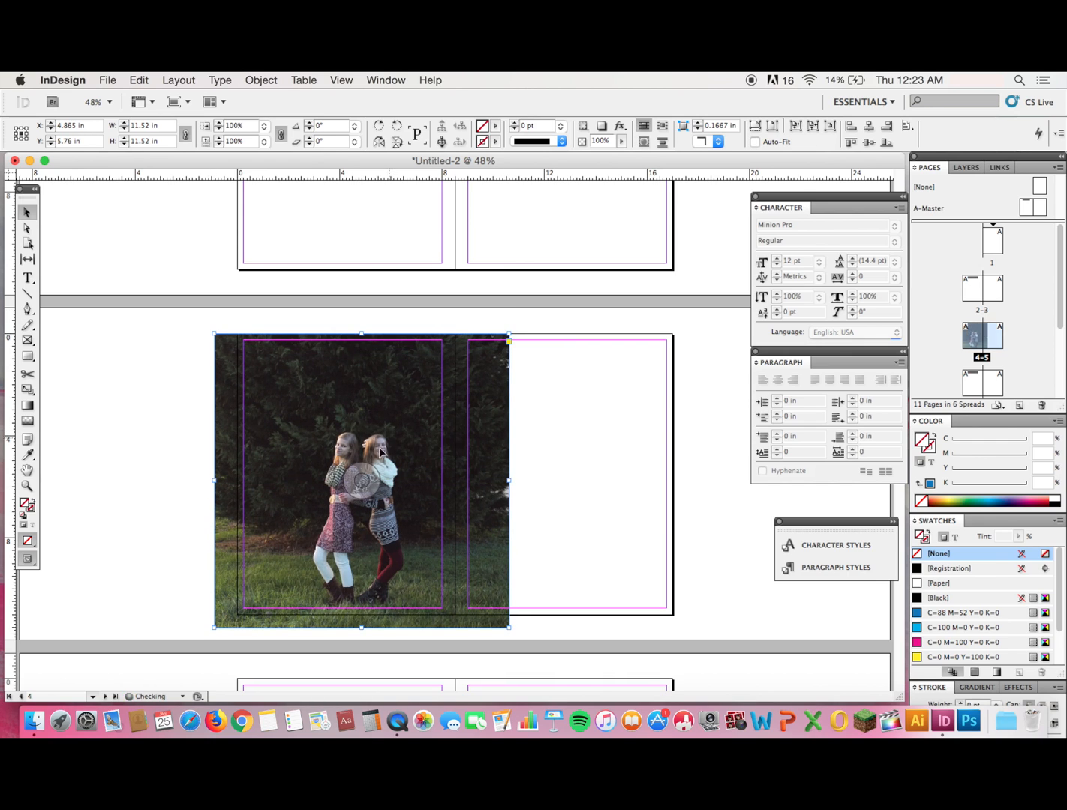
pyautogui.moveTo(452, 502); pyautogui.dragTo(410, 501)
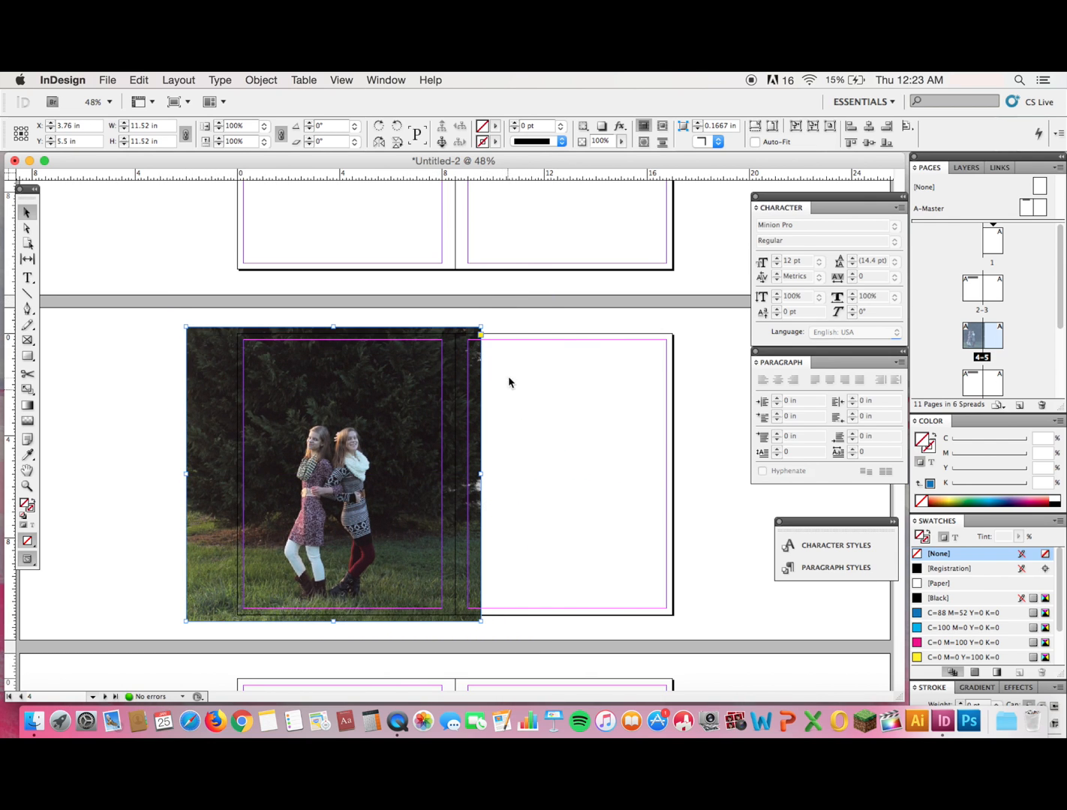
# Try cropping the photo frame to about 8.19 × 8.64 in, then enlarging the image inside it to about 12.75 × 14.32 in, undoing each.
pyautogui.moveTo(480, 328); pyautogui.dragTo(397, 401)
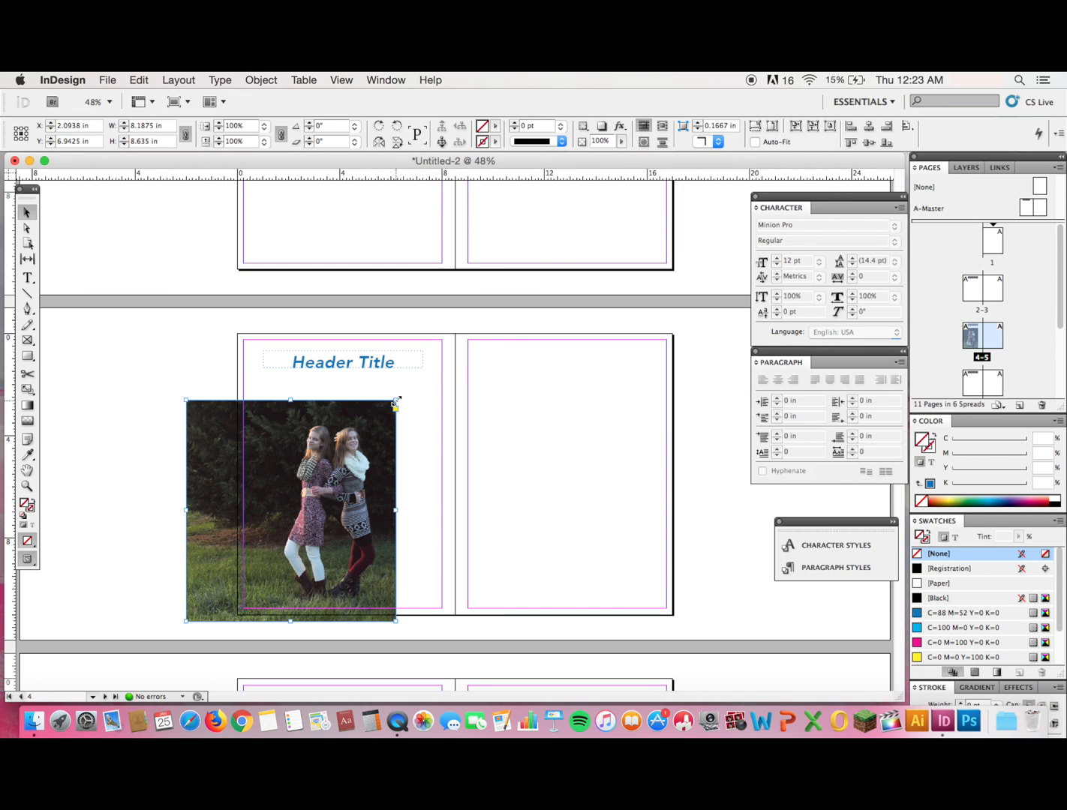
pyautogui.press('super+z')
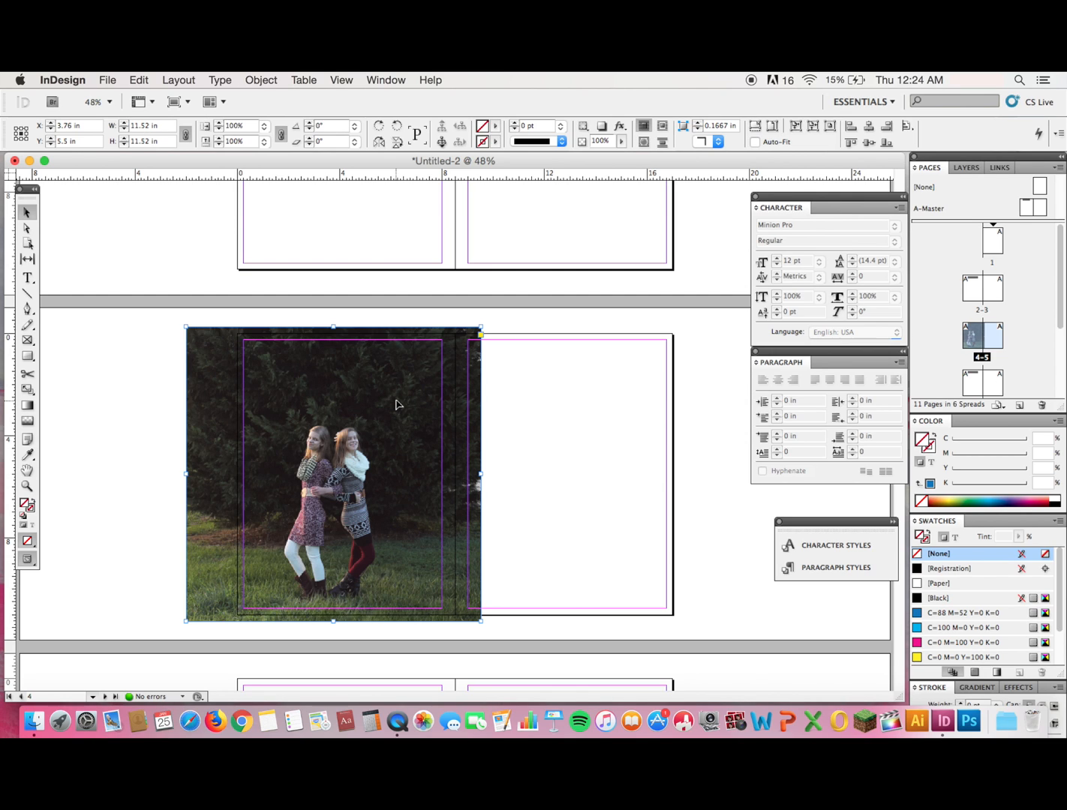
pyautogui.doubleClick(463, 377)
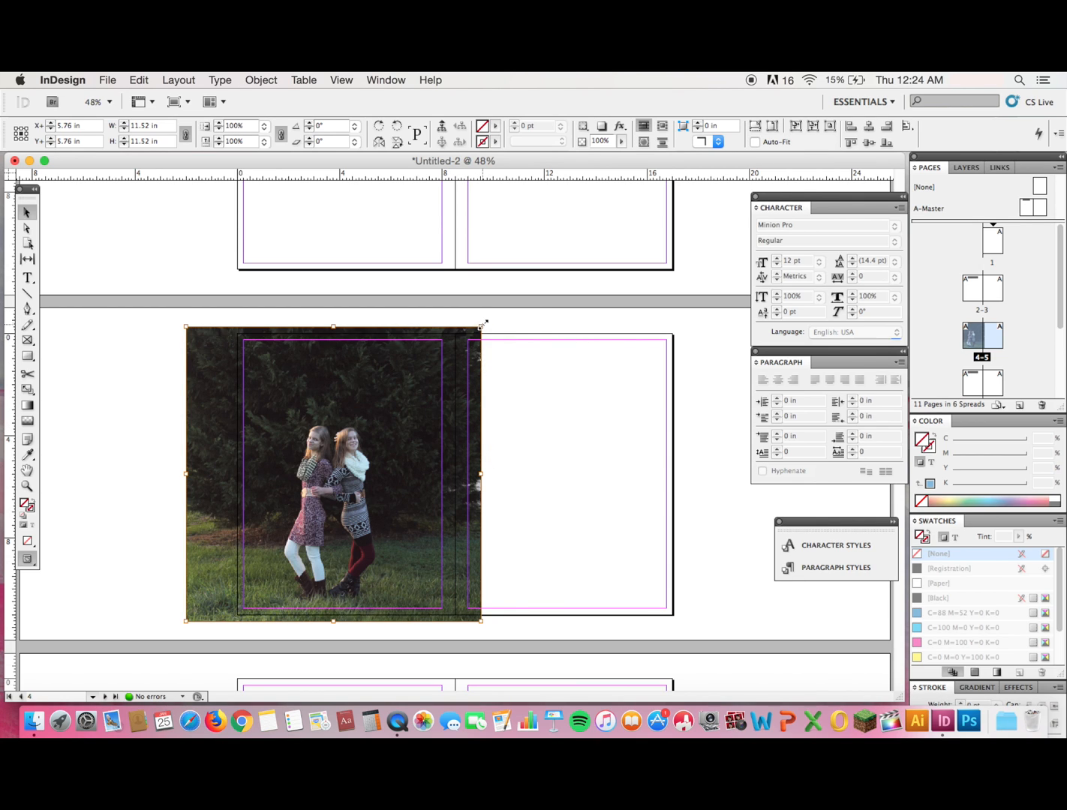
pyautogui.moveTo(481, 326); pyautogui.dragTo(512, 255)
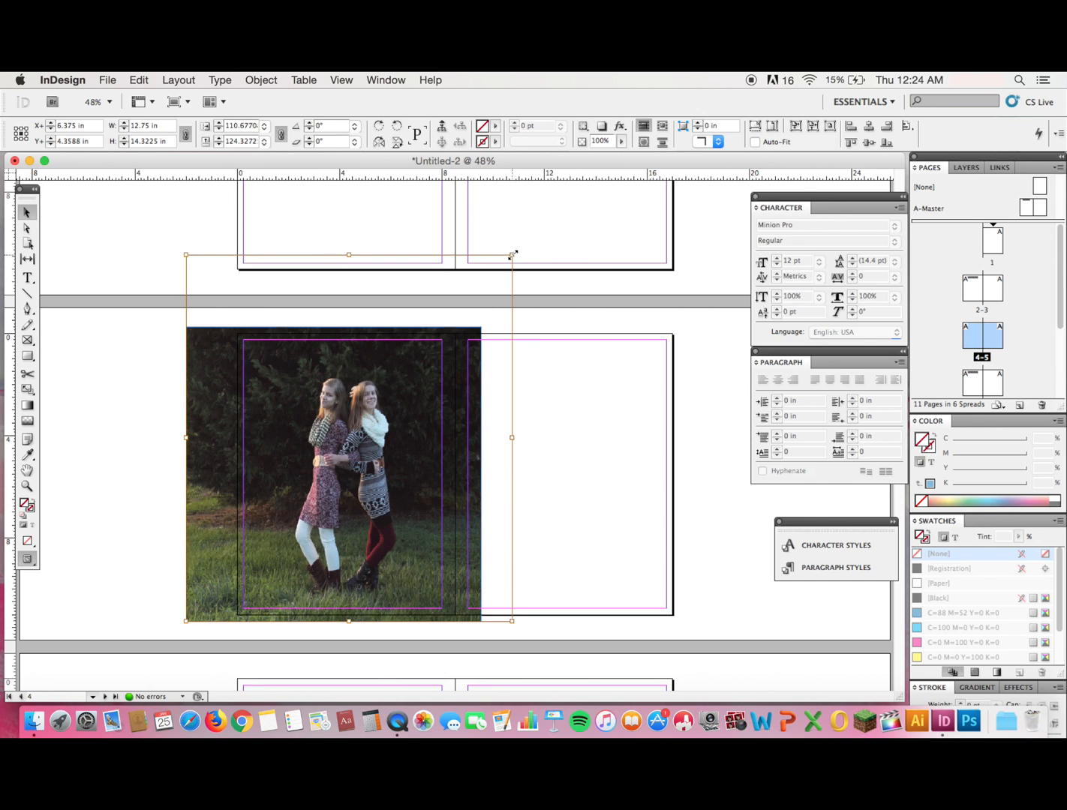
pyautogui.press('super+z')
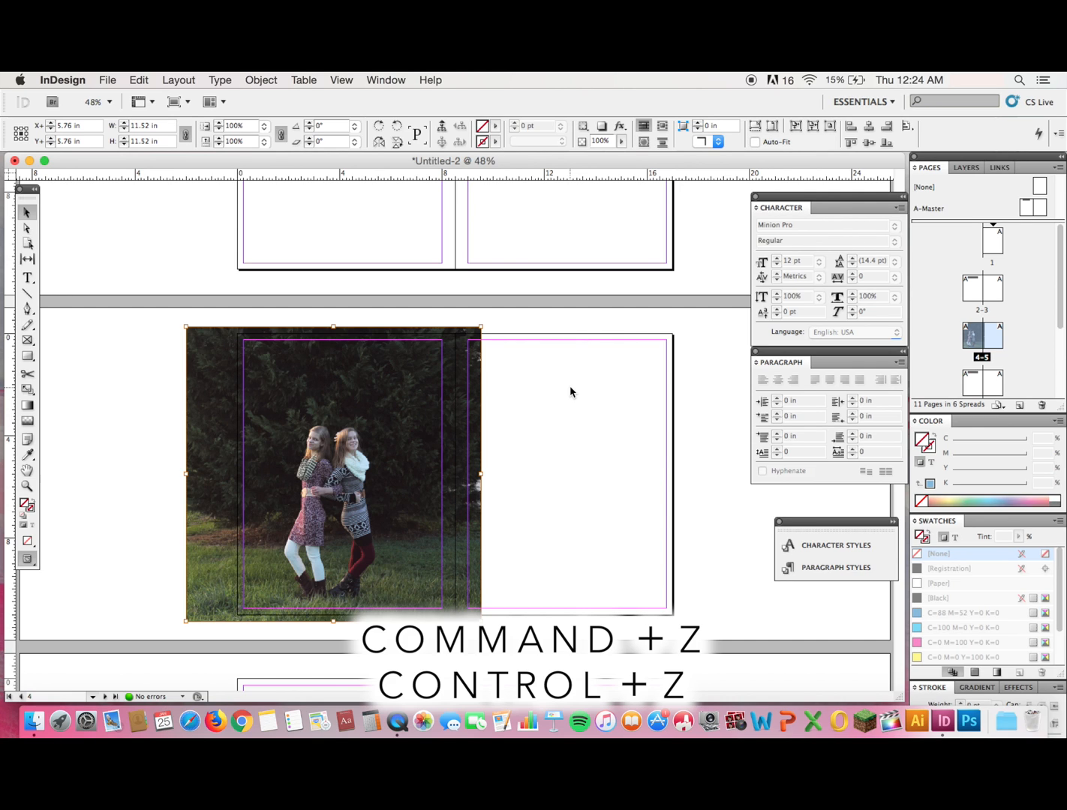
# Undo the recent edits back to the A-Master header color changes, and redo them up to the placed photo on page 4.
pyautogui.press('super+z')
pyautogui.press('super+z')
pyautogui.press('super+z')
pyautogui.press('super+z')
pyautogui.press('super+z')
pyautogui.press('super+z')
pyautogui.press('super+z')
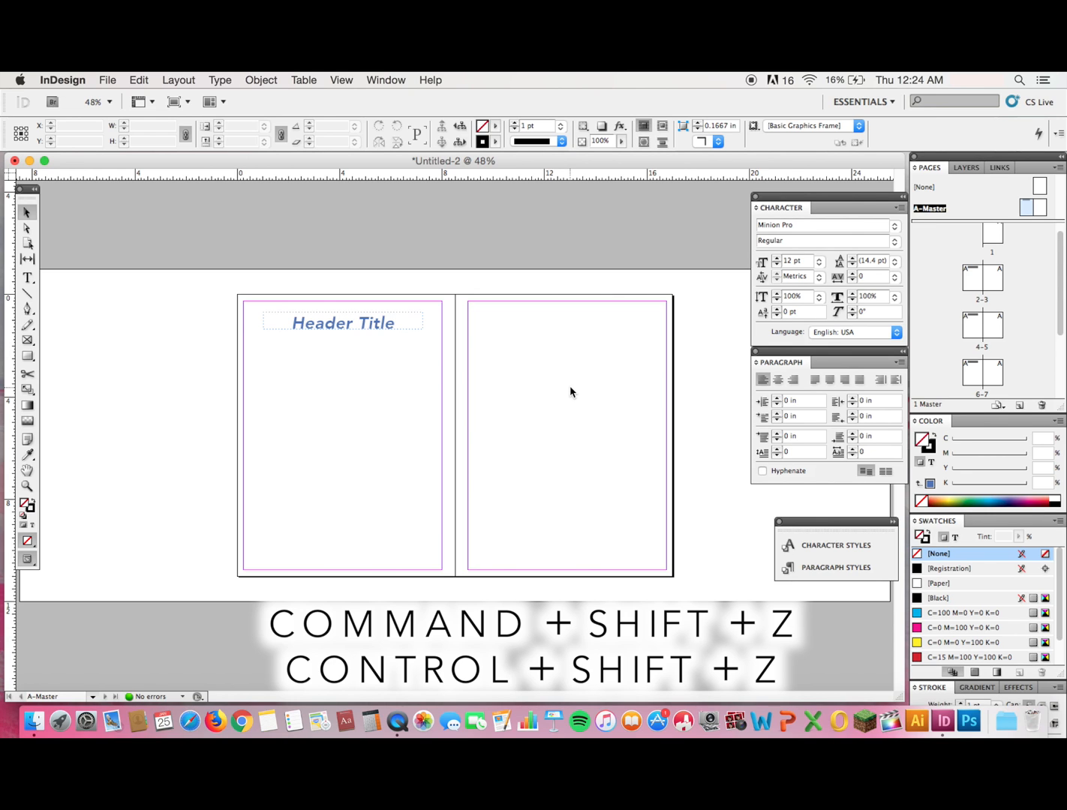
pyautogui.press('super+shift+z')
pyautogui.press('super+shift+z')
pyautogui.press('super+shift+z')
pyautogui.press('super+shift+z')
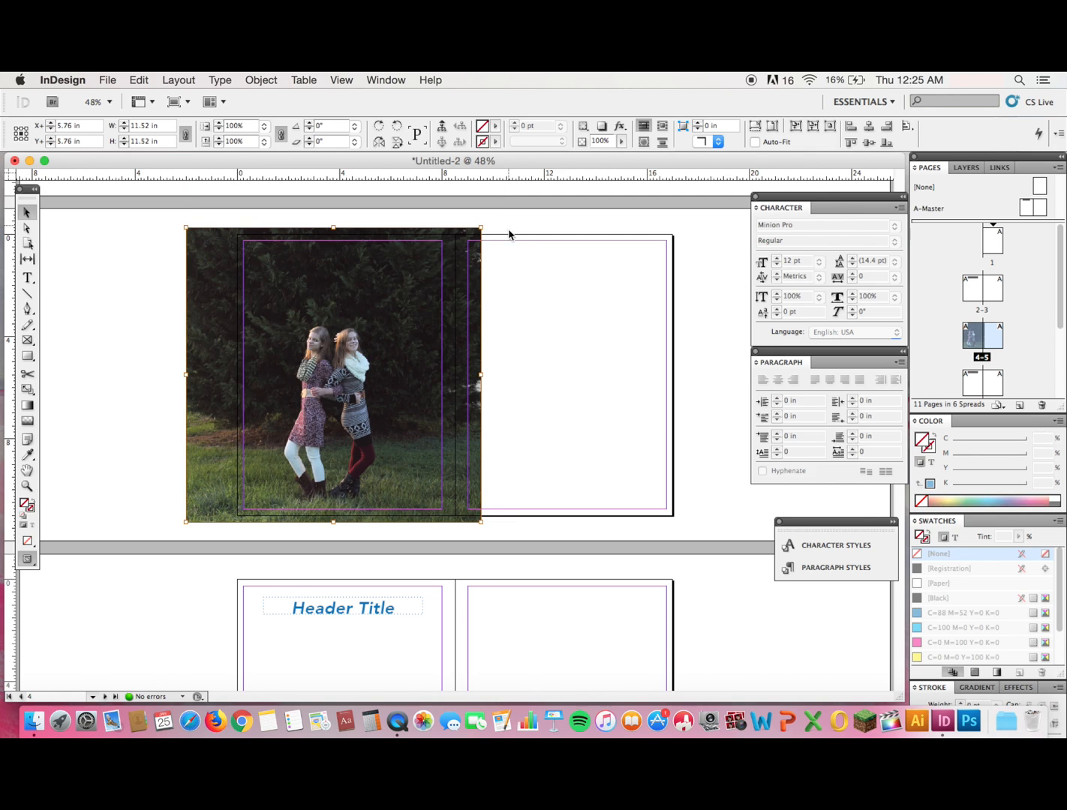
# Scale the photo and its frame down proportionally together, center it below the Header Title on page 4 and deselect it.
pyautogui.click(522, 267)
pyautogui.click(404, 267)
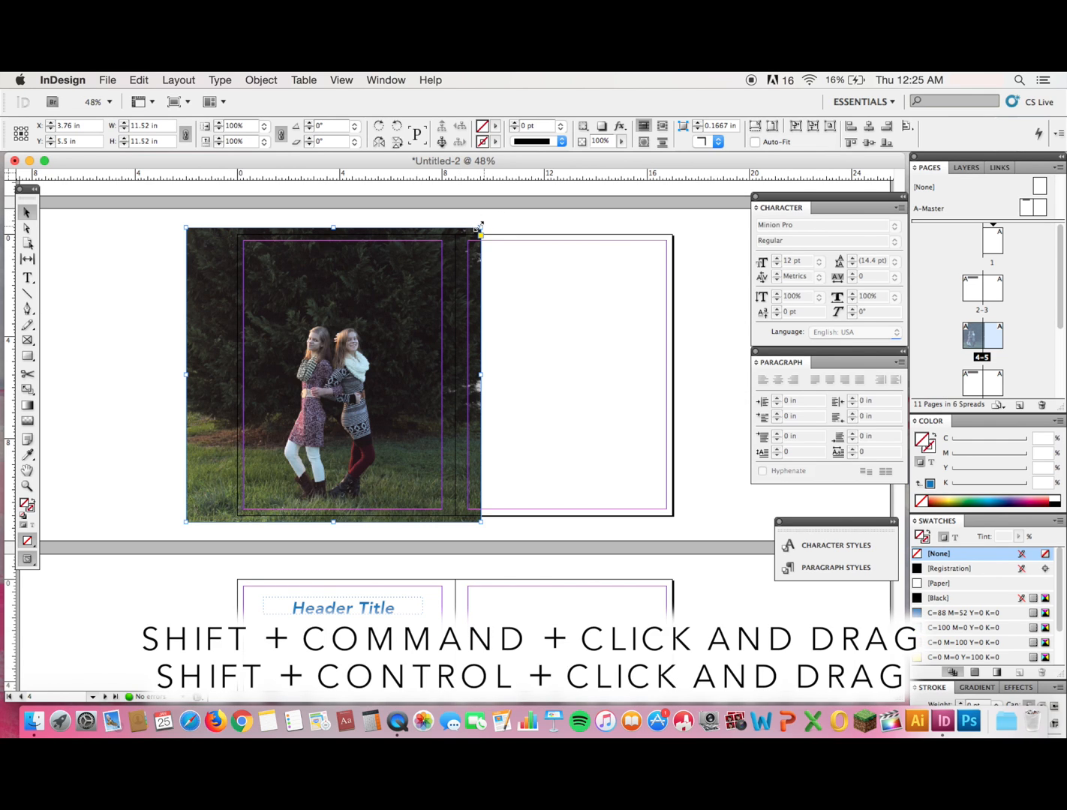
pyautogui.moveTo(333, 227); pyautogui.dragTo(481, 228)
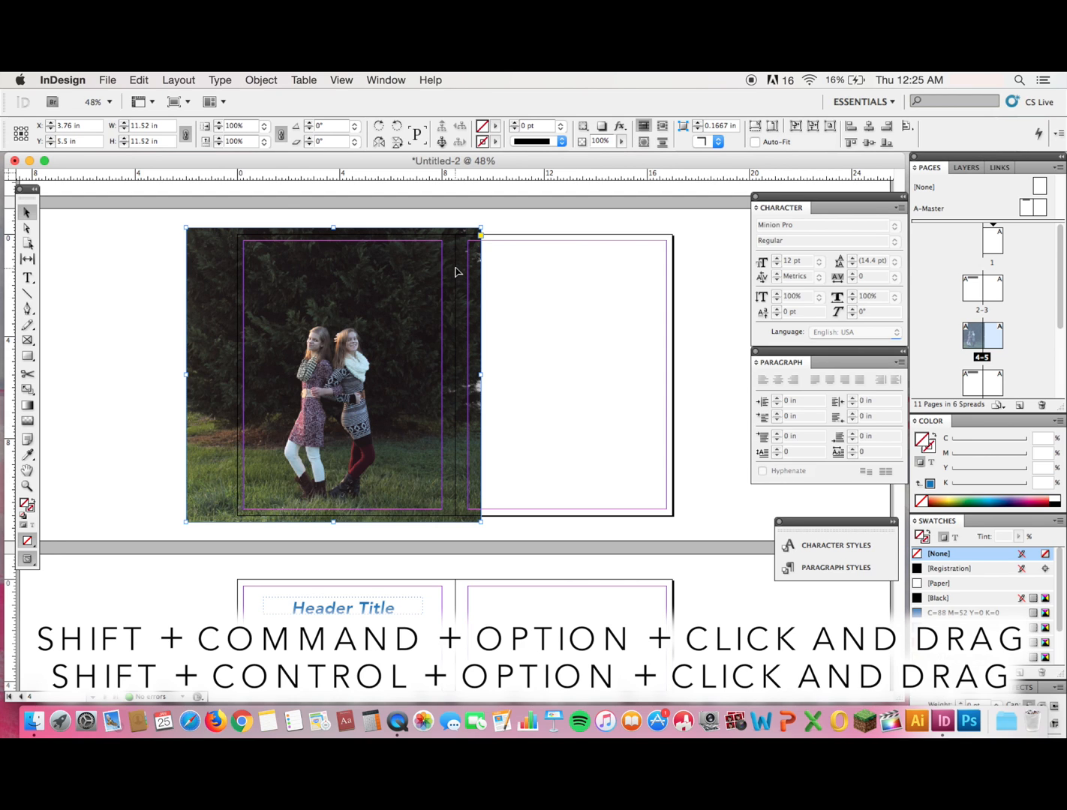
pyautogui.moveTo(479, 228); pyautogui.dragTo(404, 304)
pyautogui.moveTo(372, 341); pyautogui.dragTo(382, 326)
pyautogui.click(435, 347)
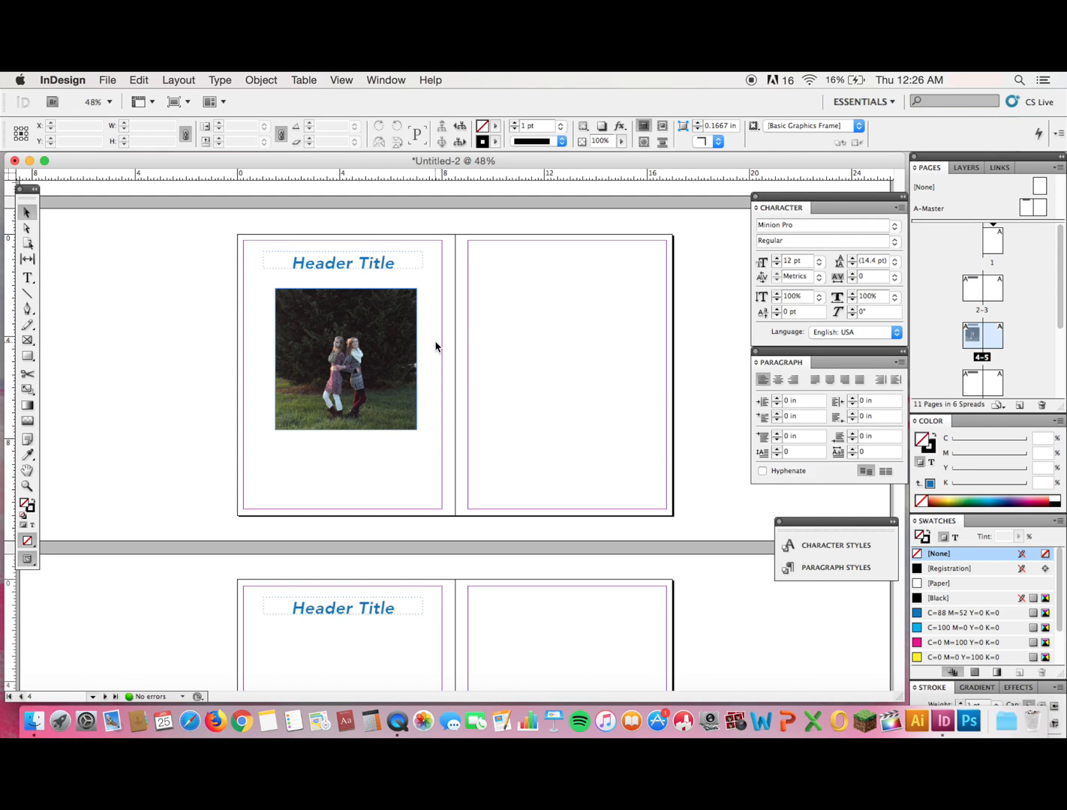
pyautogui.scroll(10, 380, 400)
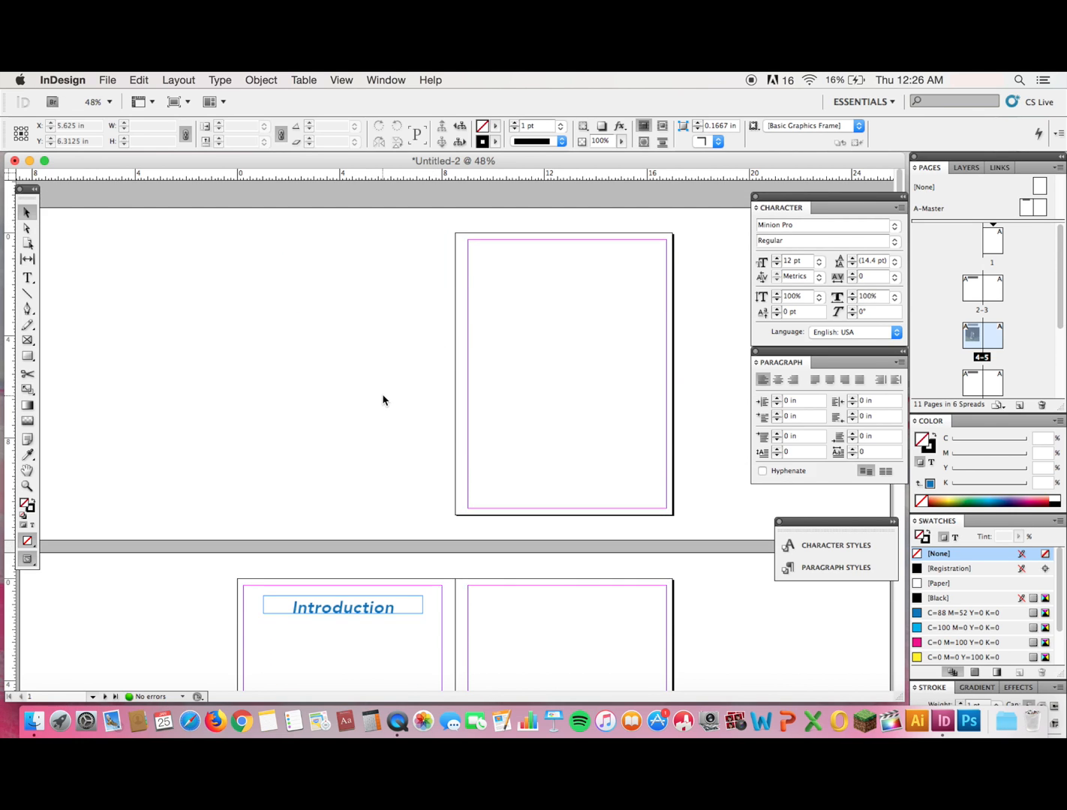
# Save the document to the Desktop as Yearbook2018Tutorial.indd in InDesign CS5 document format.
pyautogui.scroll(-9, 381, 400)
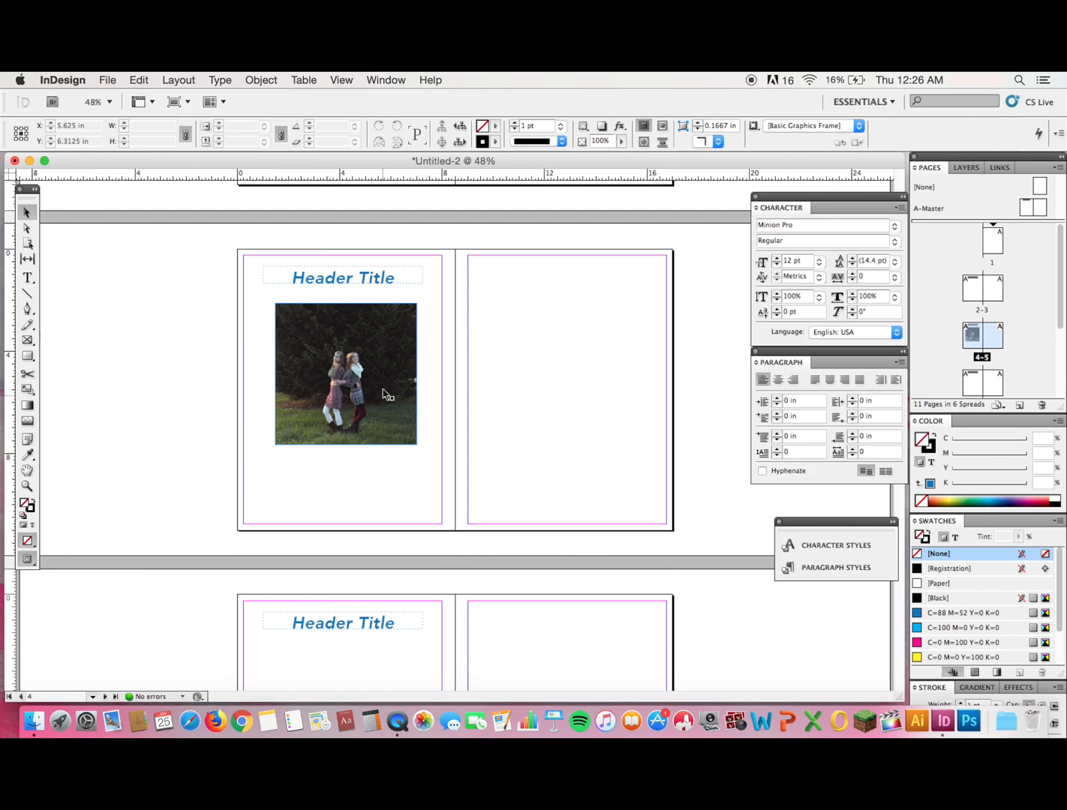
pyautogui.click(105, 79)
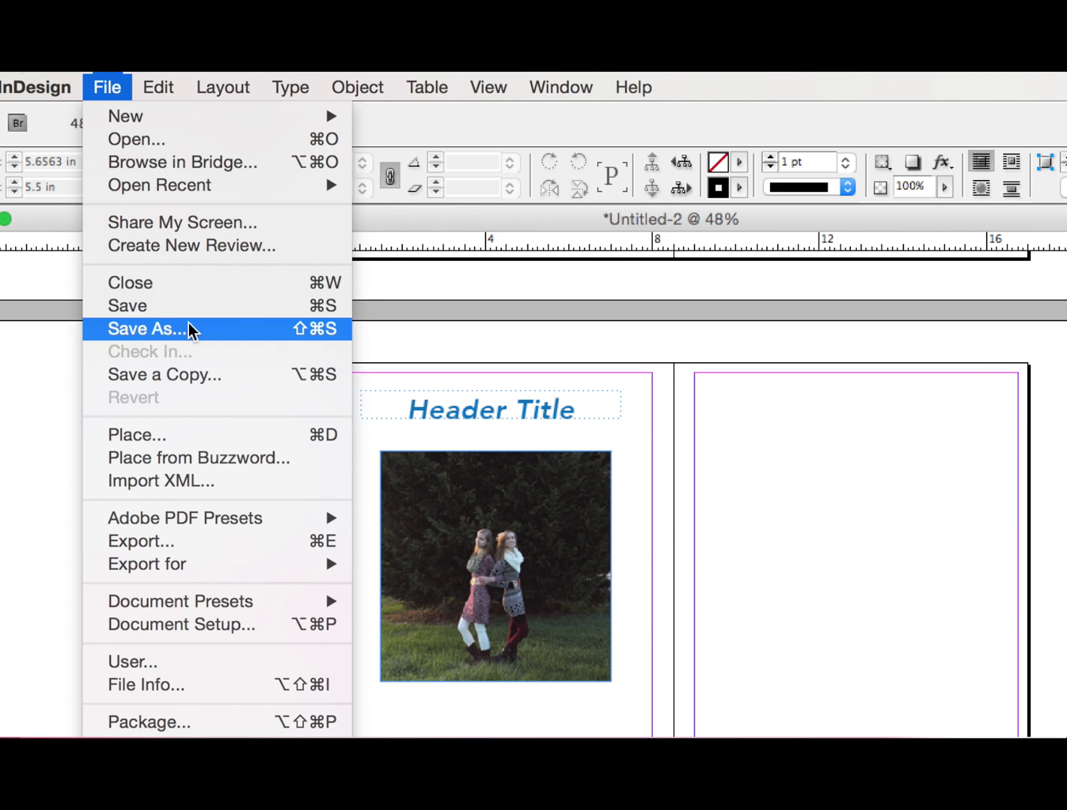
pyautogui.click(158, 228)
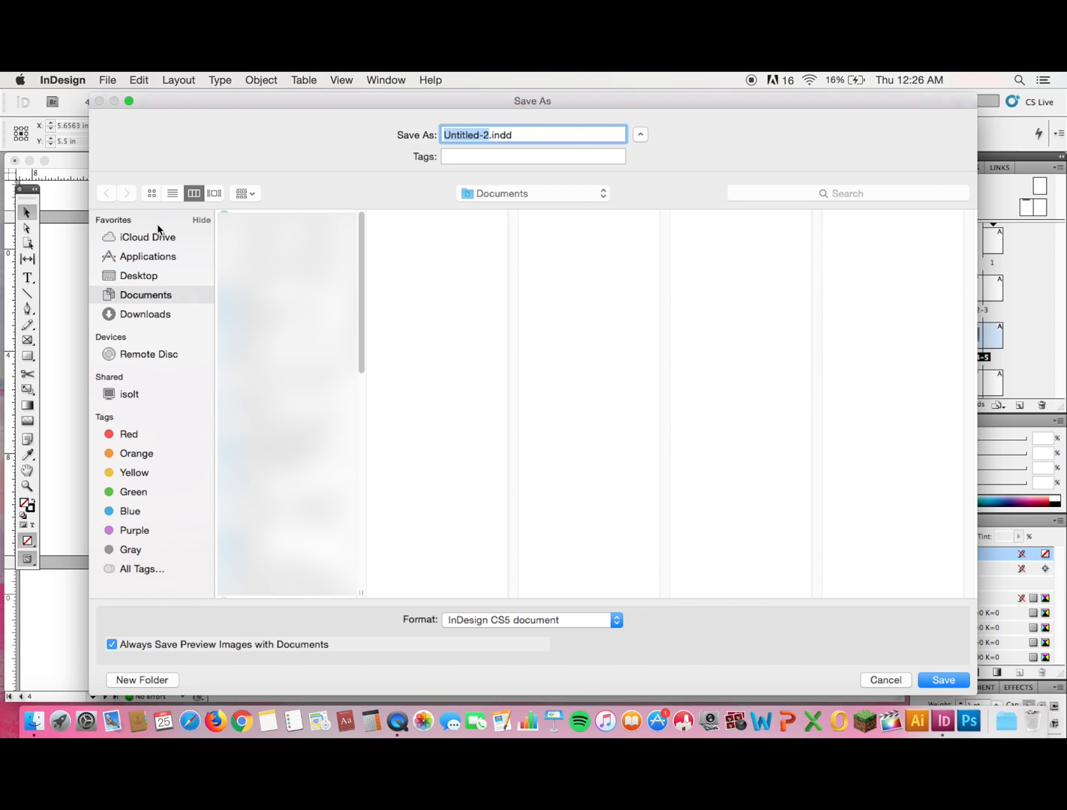
pyautogui.click(126, 324)
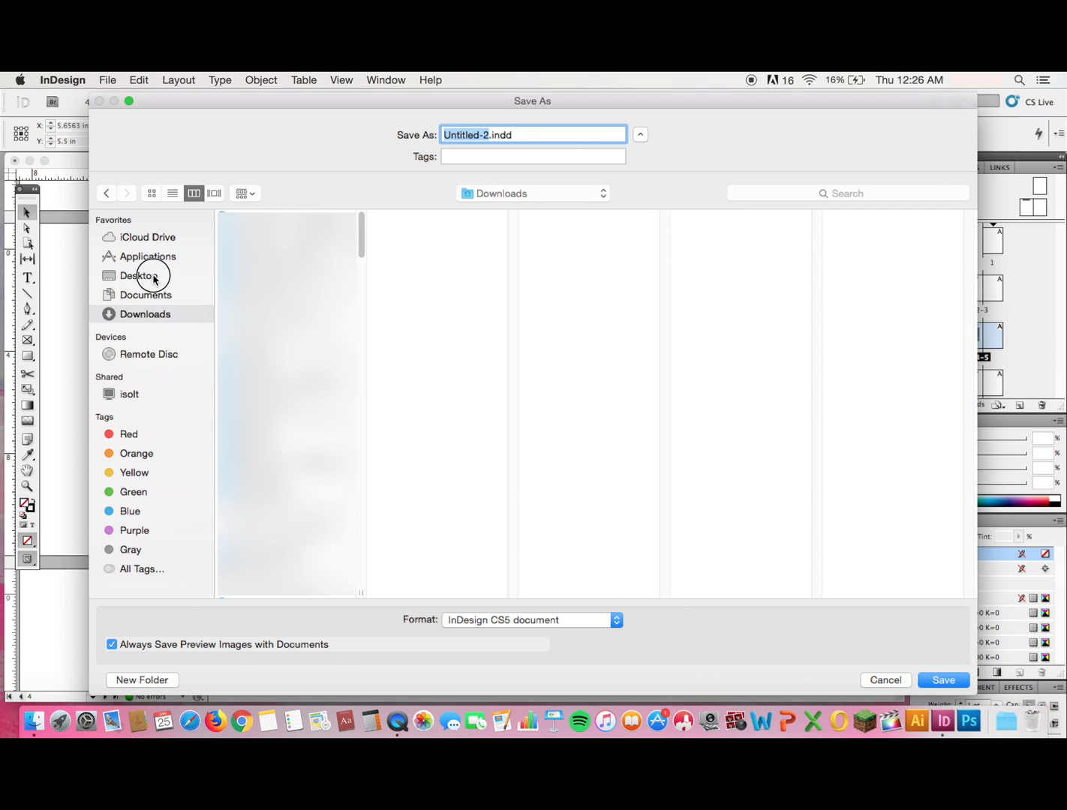
pyautogui.click(147, 274)
pyautogui.write('Year')
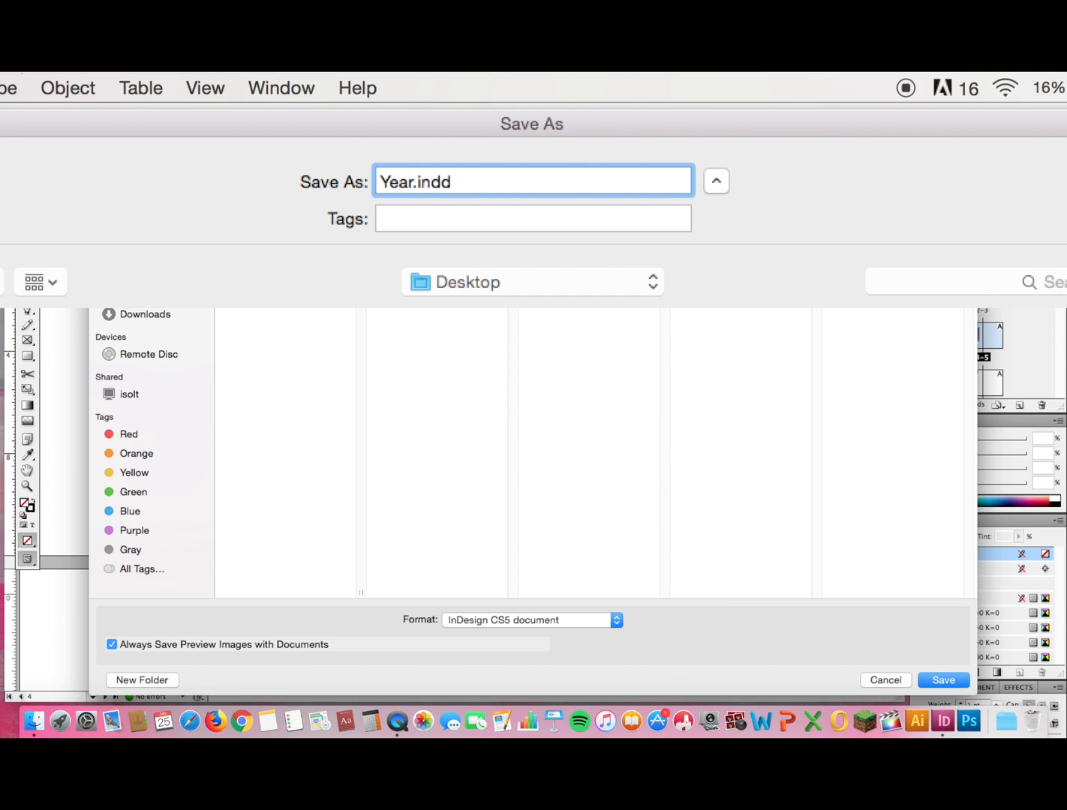
pyautogui.write('book2018')
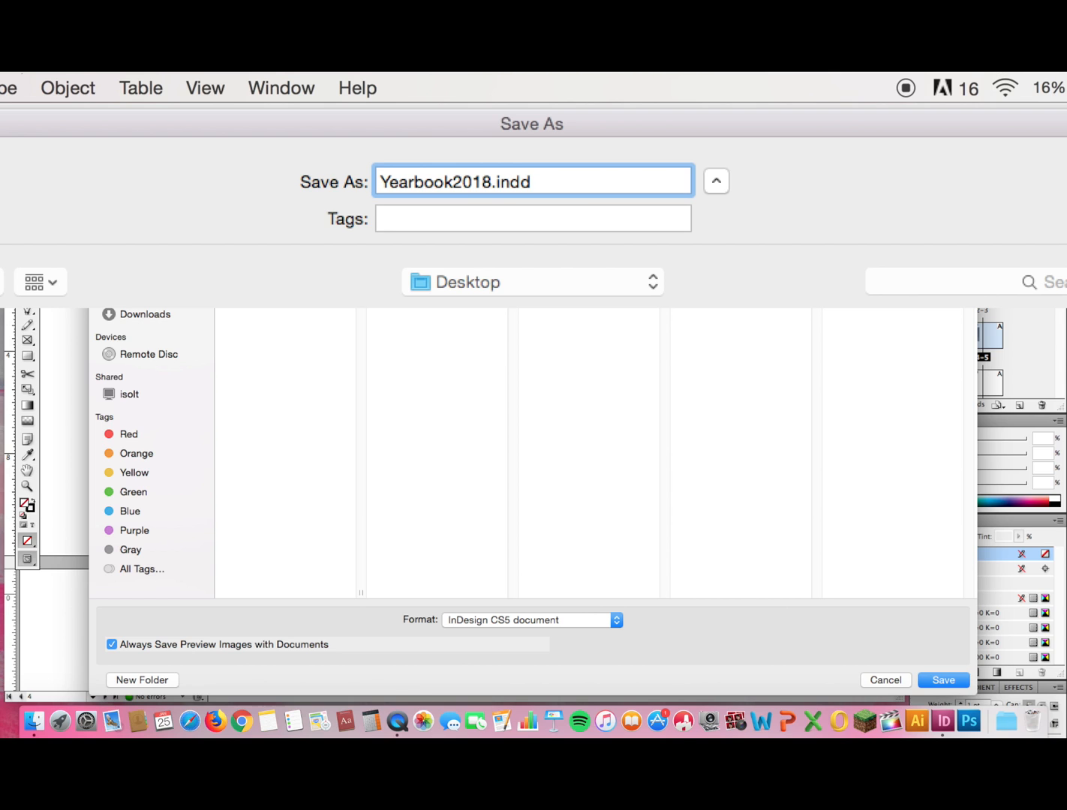
pyautogui.write('Tutorial')
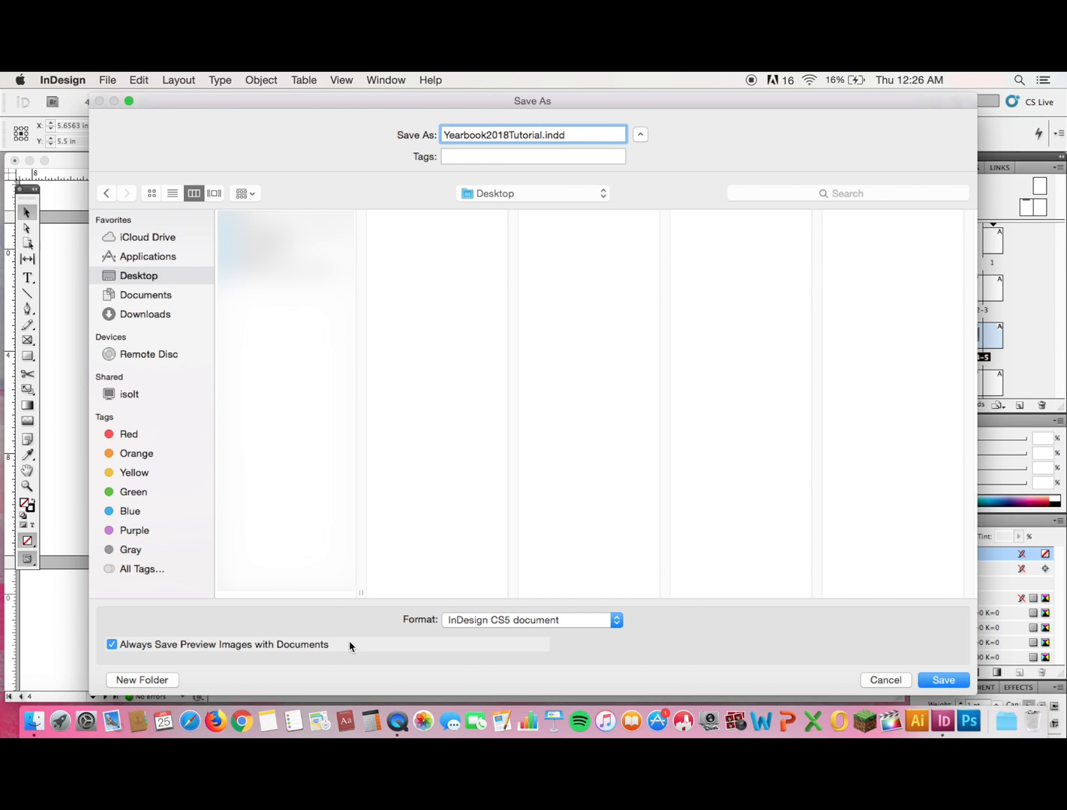
pyautogui.click(935, 681)
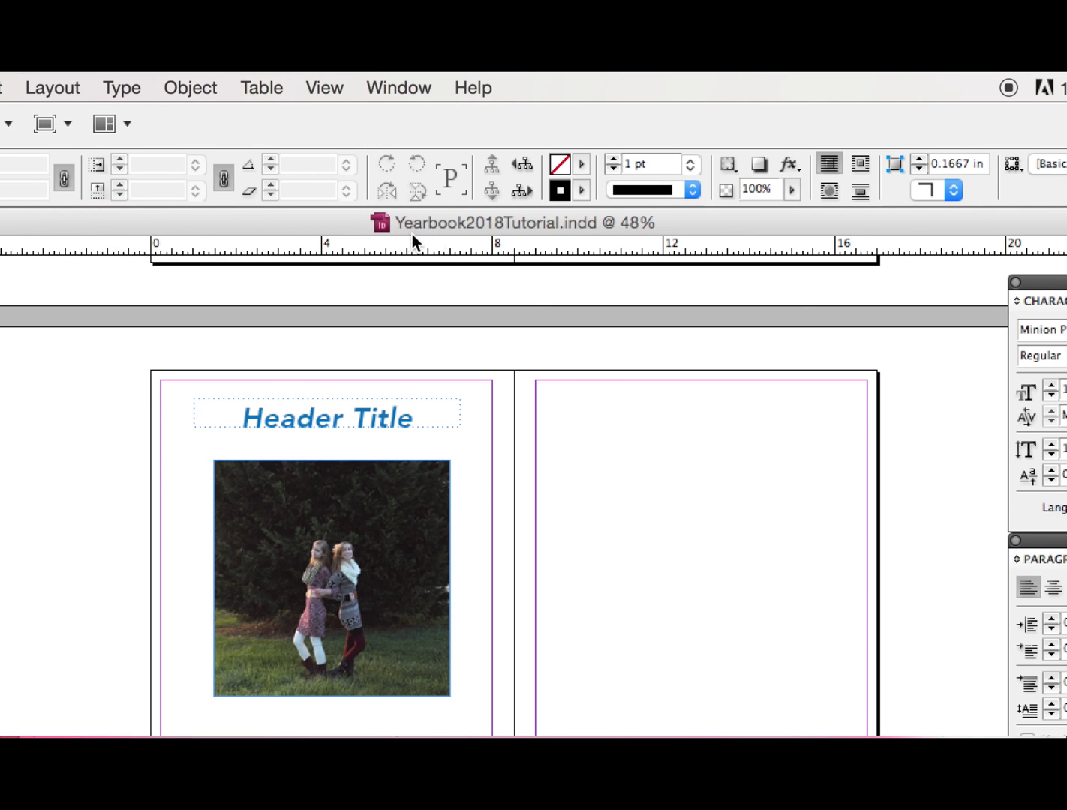
# Move the photo from page 4 to page 5, centered at about X 12.88 in, Y 4.89 in, and save the document.
pyautogui.click(450, 222)
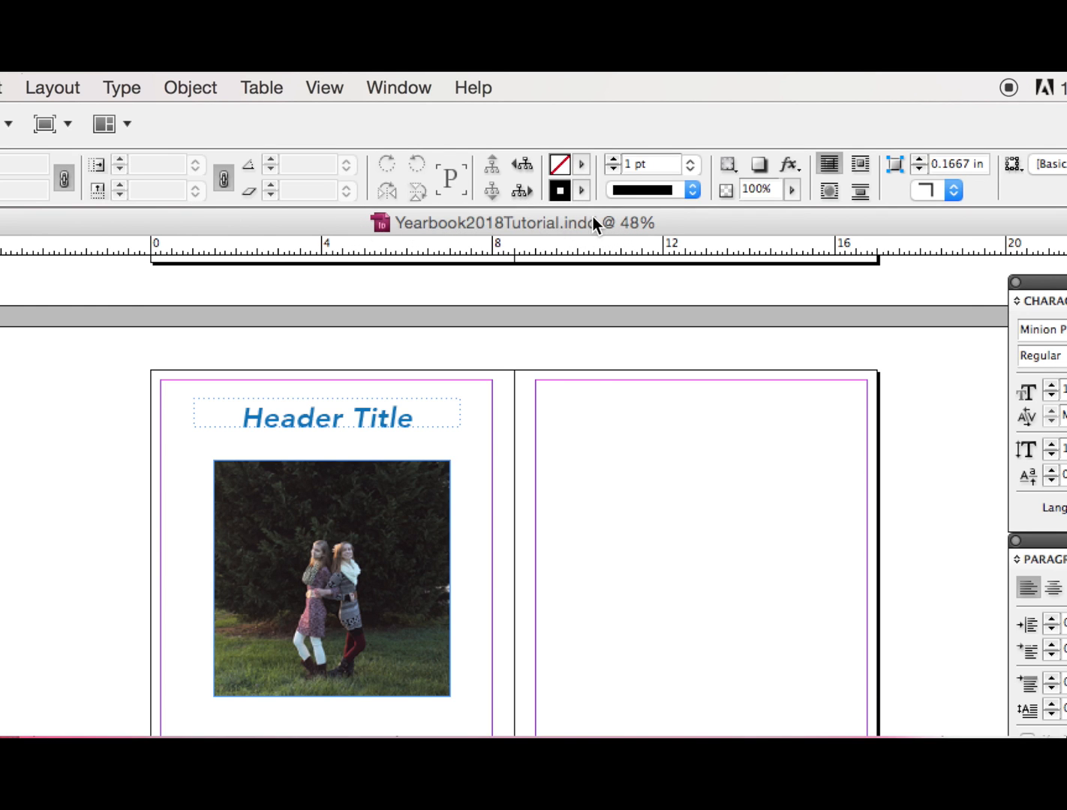
pyautogui.moveTo(598, 227)
pyautogui.mouseDown()
pyautogui.moveTo(581, 292)
pyautogui.moveTo(583, 236)
pyautogui.mouseUp()
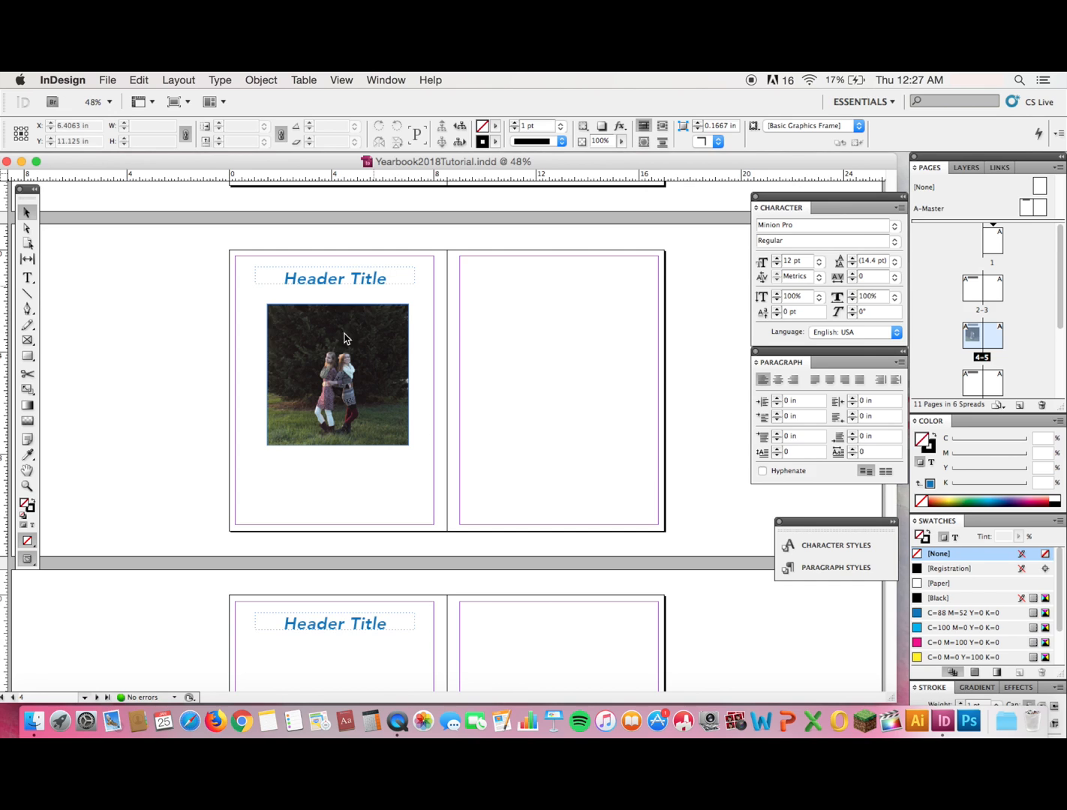
pyautogui.moveTo(333, 353); pyautogui.dragTo(553, 349)
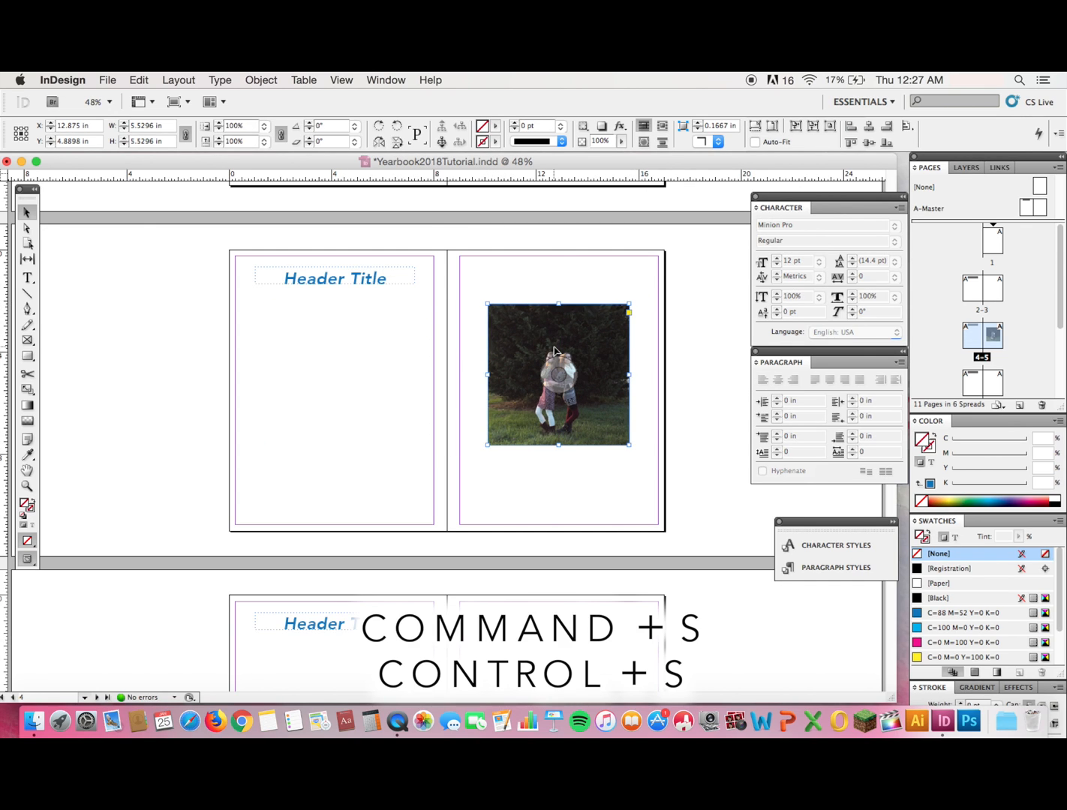
pyautogui.press('super+s')
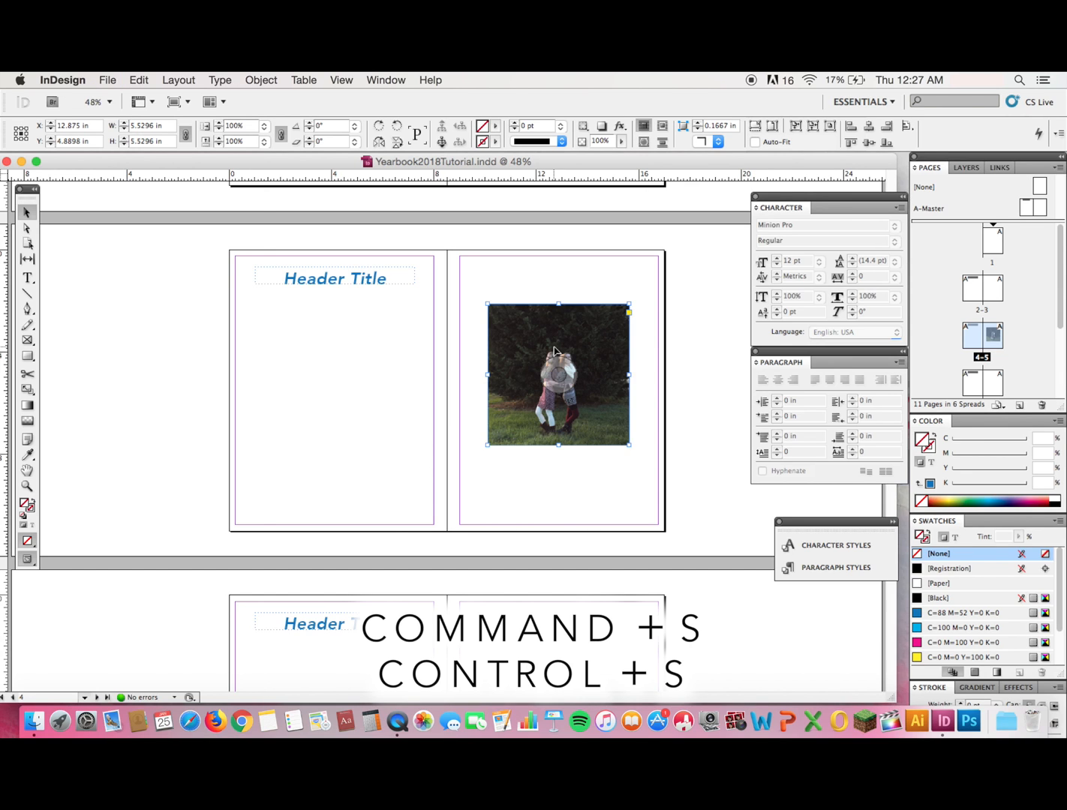
pyautogui.click(107, 79)
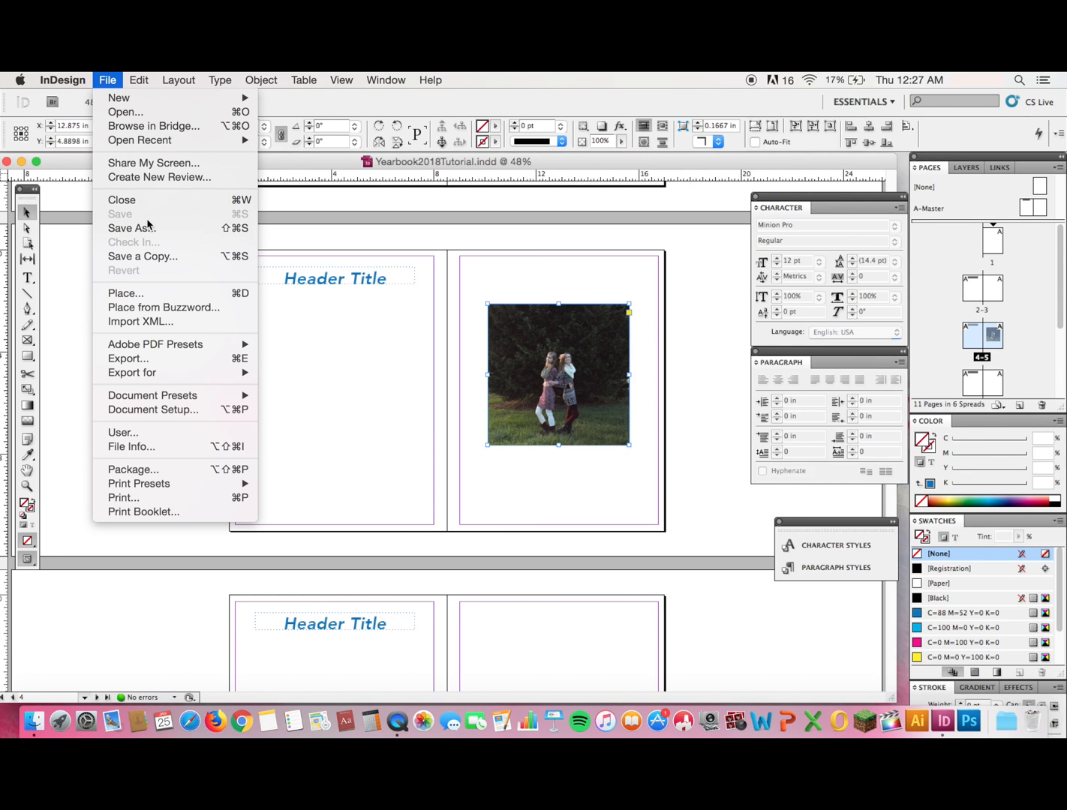
pyautogui.click(398, 414)
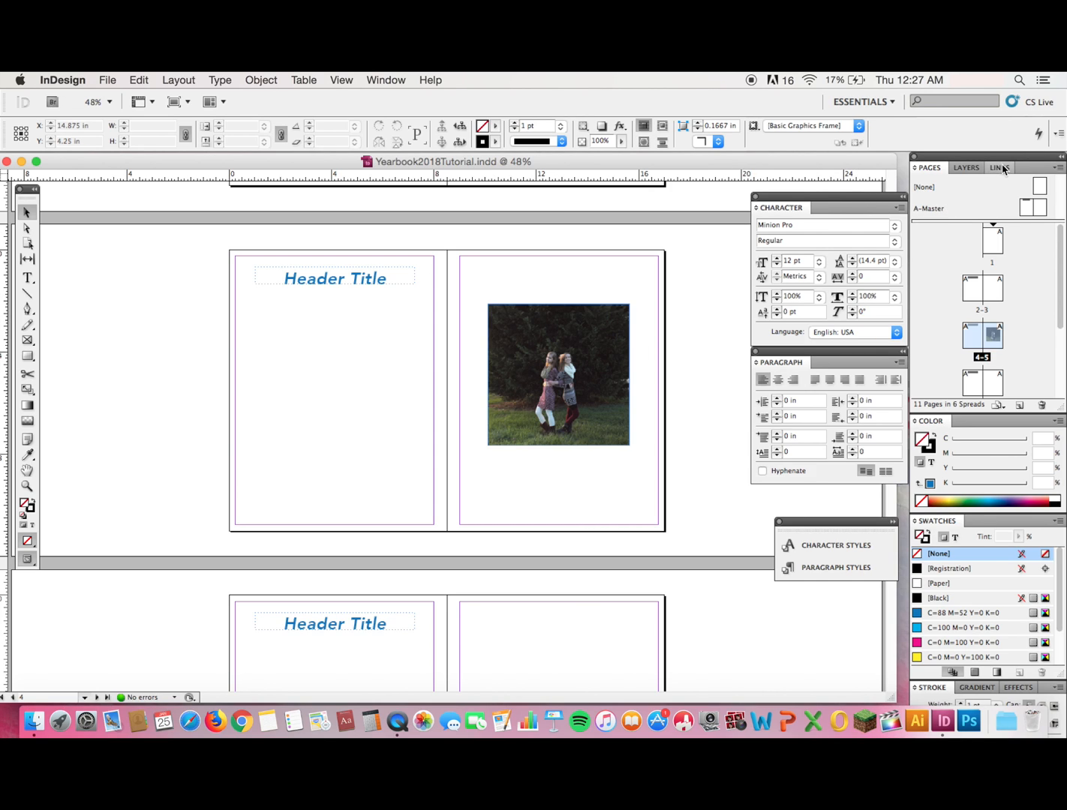
# Examine the page 5 photo's link information, including its format, color space, status, PPI, dimensions, path and scale, and deselect the photo.
pyautogui.click(588, 367)
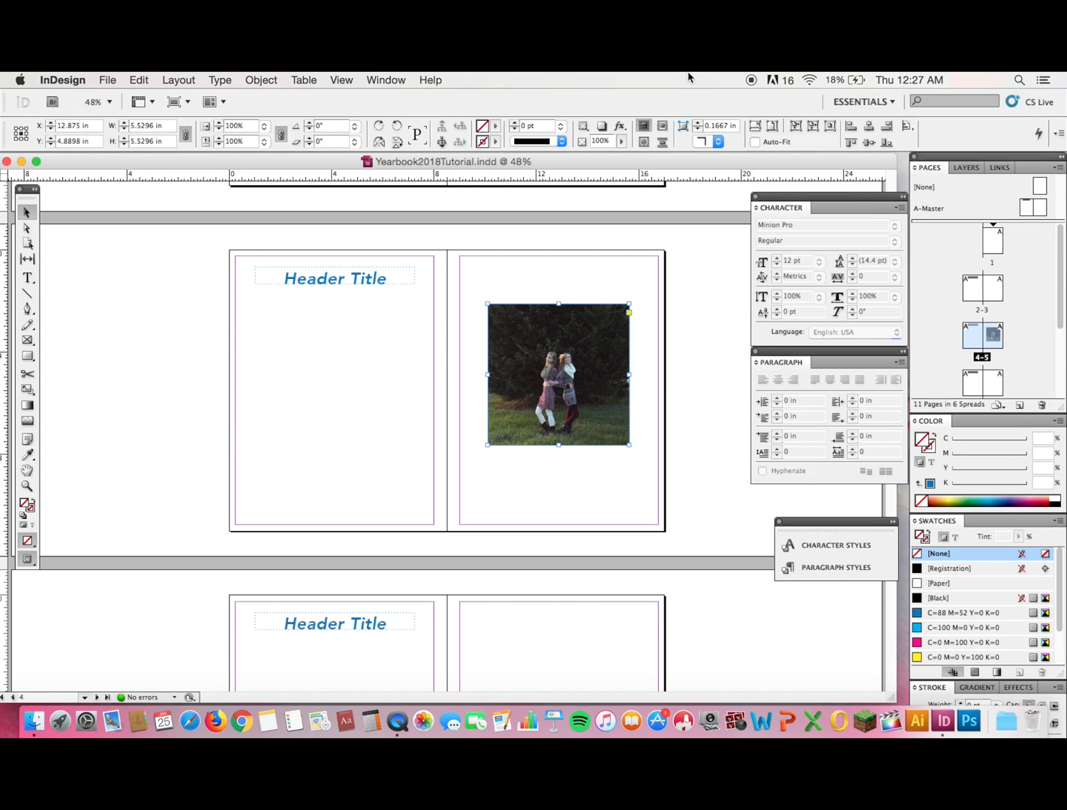
pyautogui.click(330, 78)
pyautogui.moveTo(379, 79)
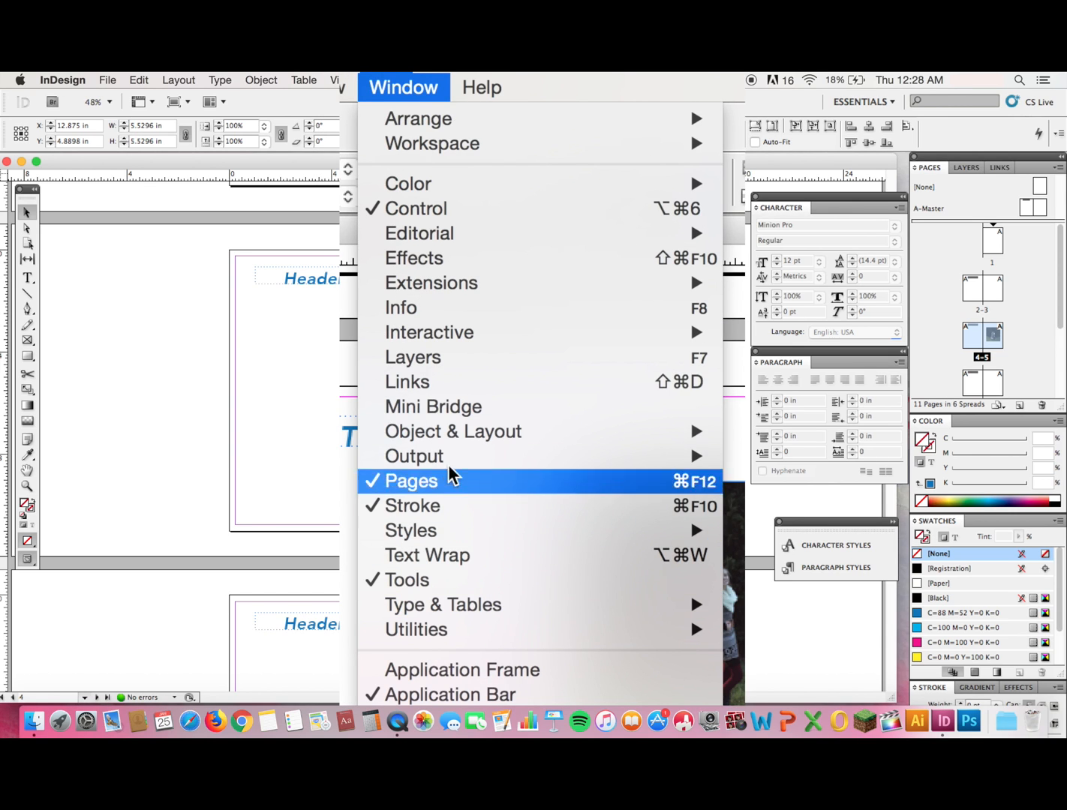
pyautogui.click(445, 380)
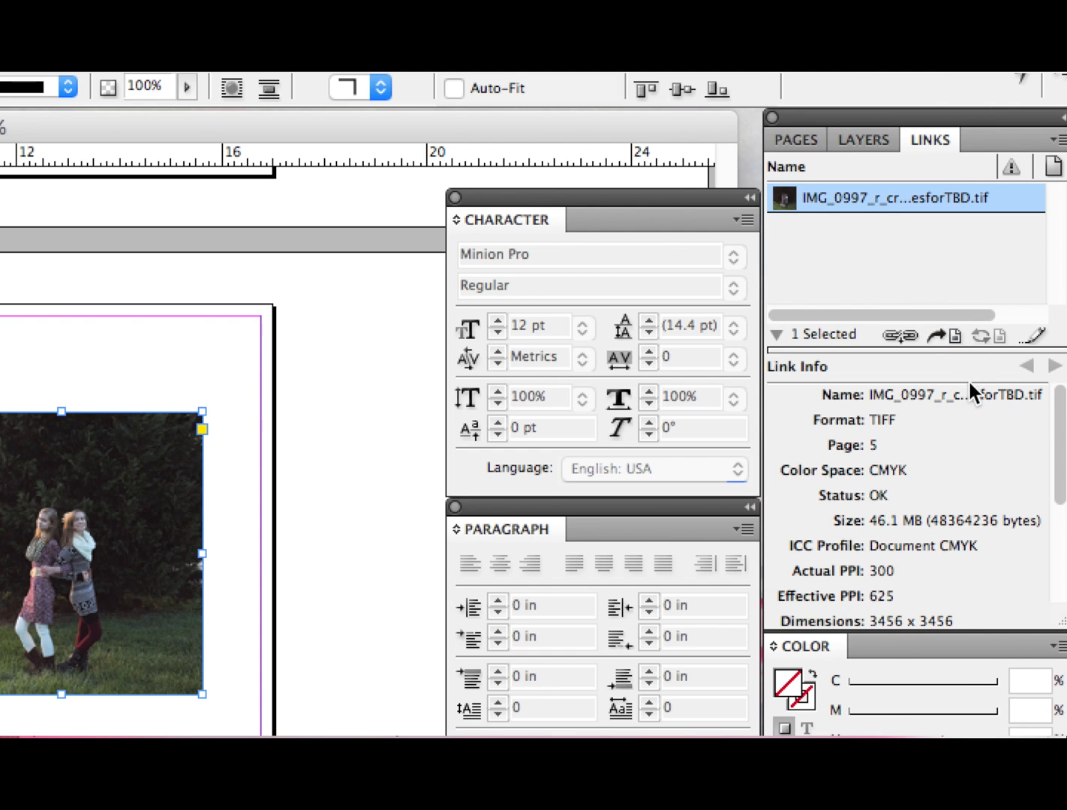
pyautogui.scroll(-5, 973, 411)
pyautogui.scroll(5, 968, 396)
pyautogui.scroll(-2, 890, 470)
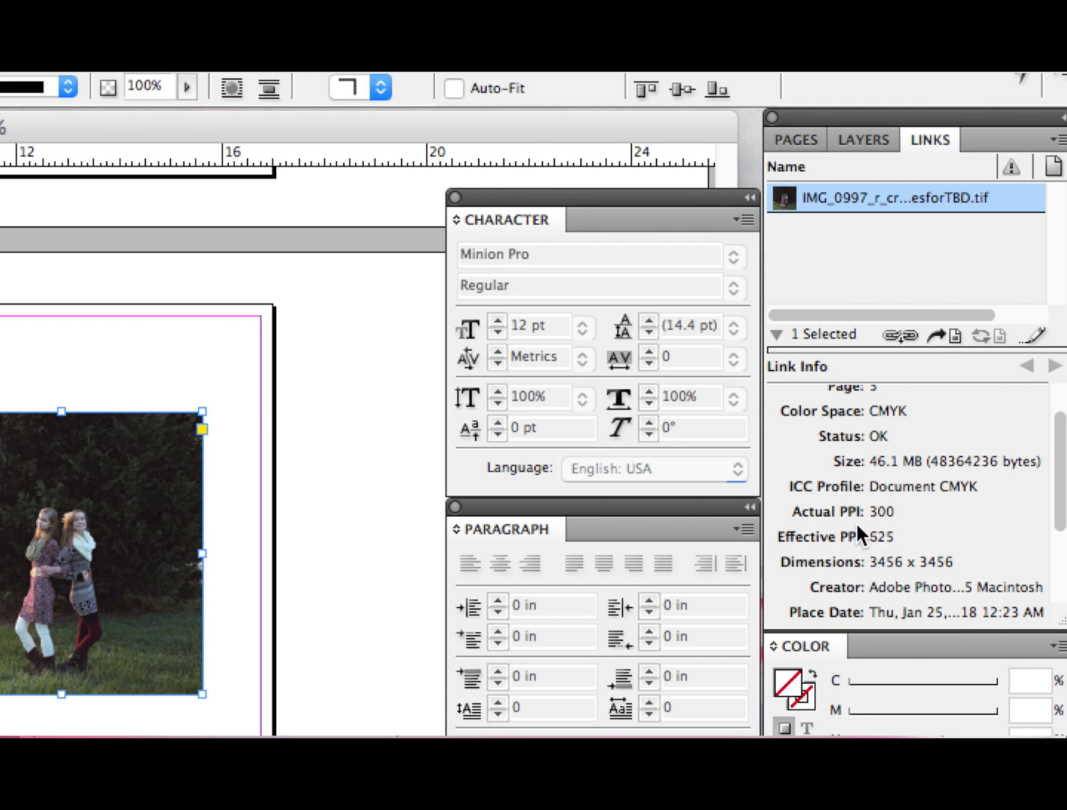
pyautogui.scroll(-5, 918, 546)
pyautogui.scroll(-1, 918, 547)
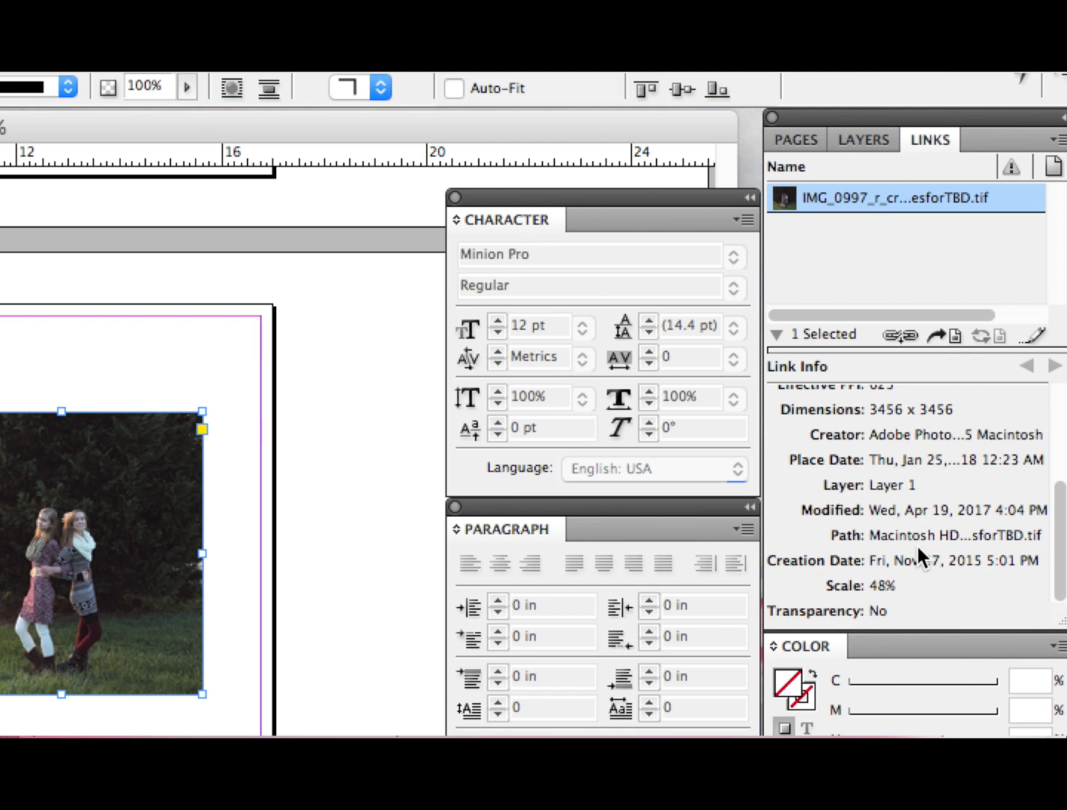
pyautogui.scroll(8, 916, 543)
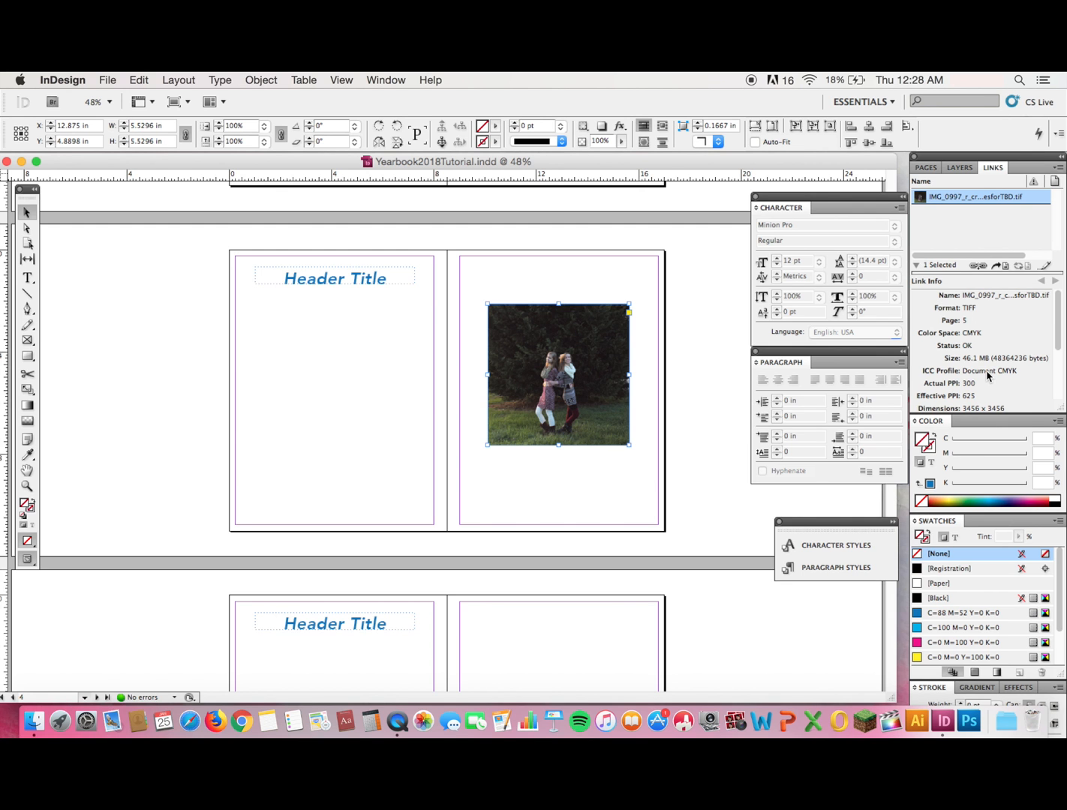
pyautogui.click(405, 347)
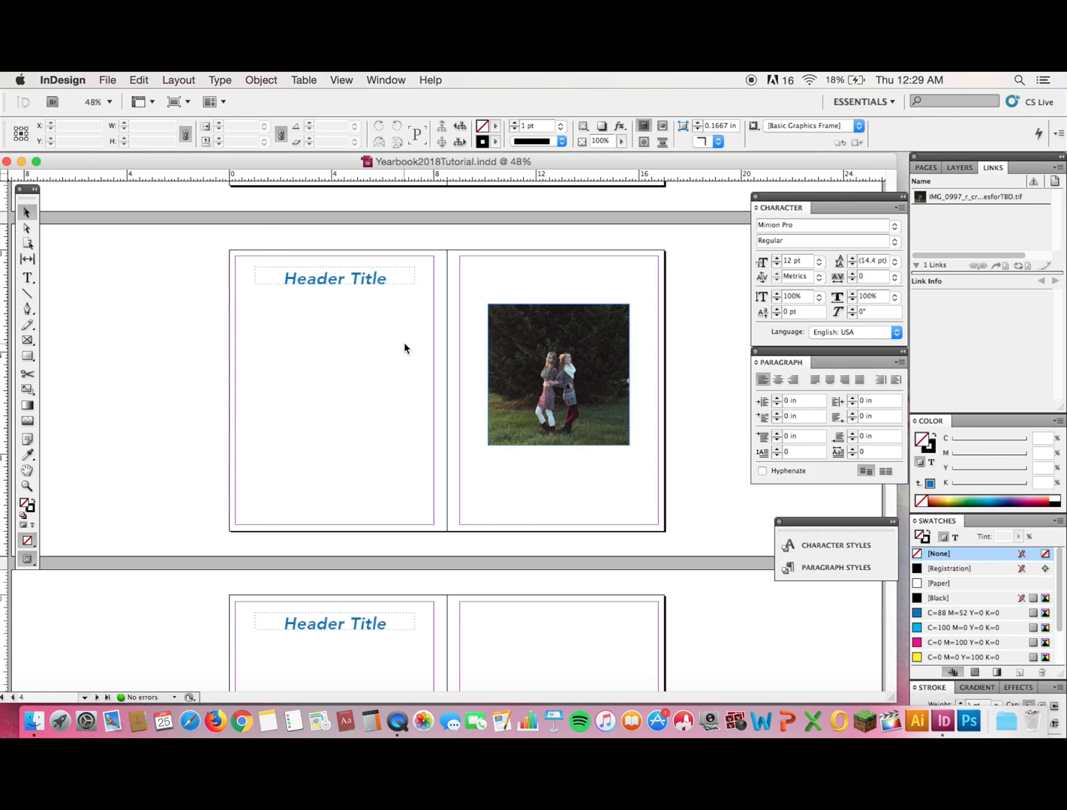
# Start packaging the document and review its summary, fonts, links and images, colors and inks, print settings and external plug-ins.
pyautogui.click(107, 80)
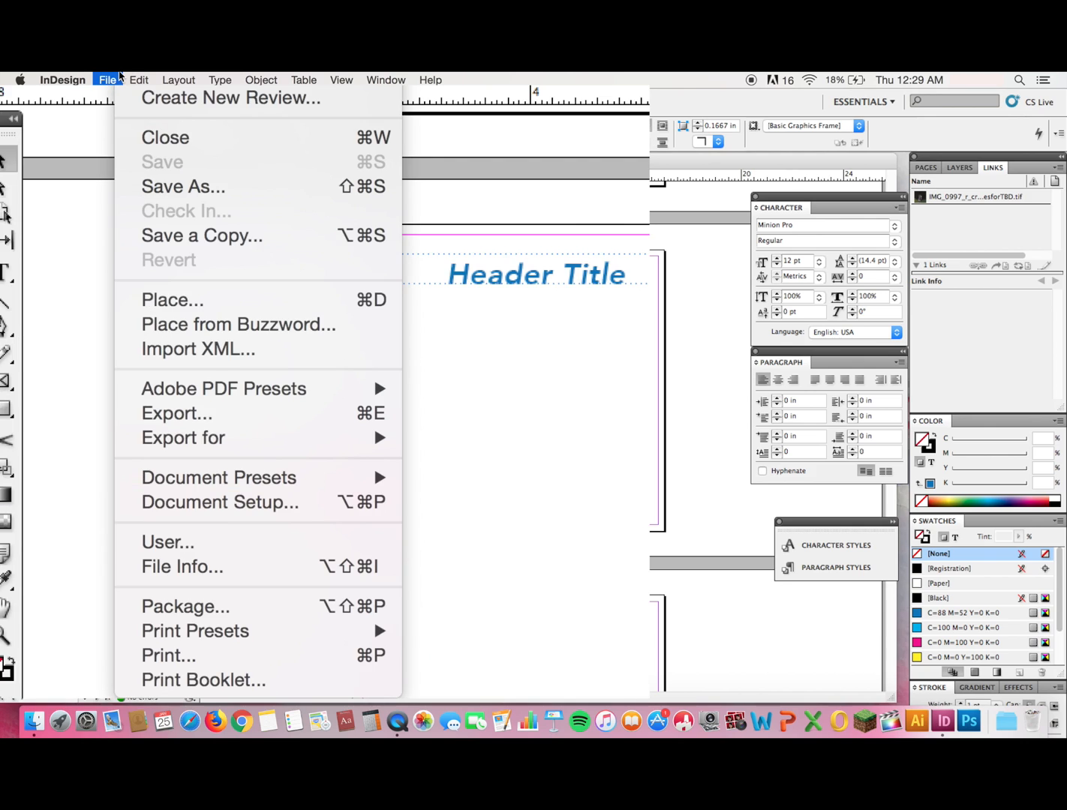
pyautogui.click(225, 607)
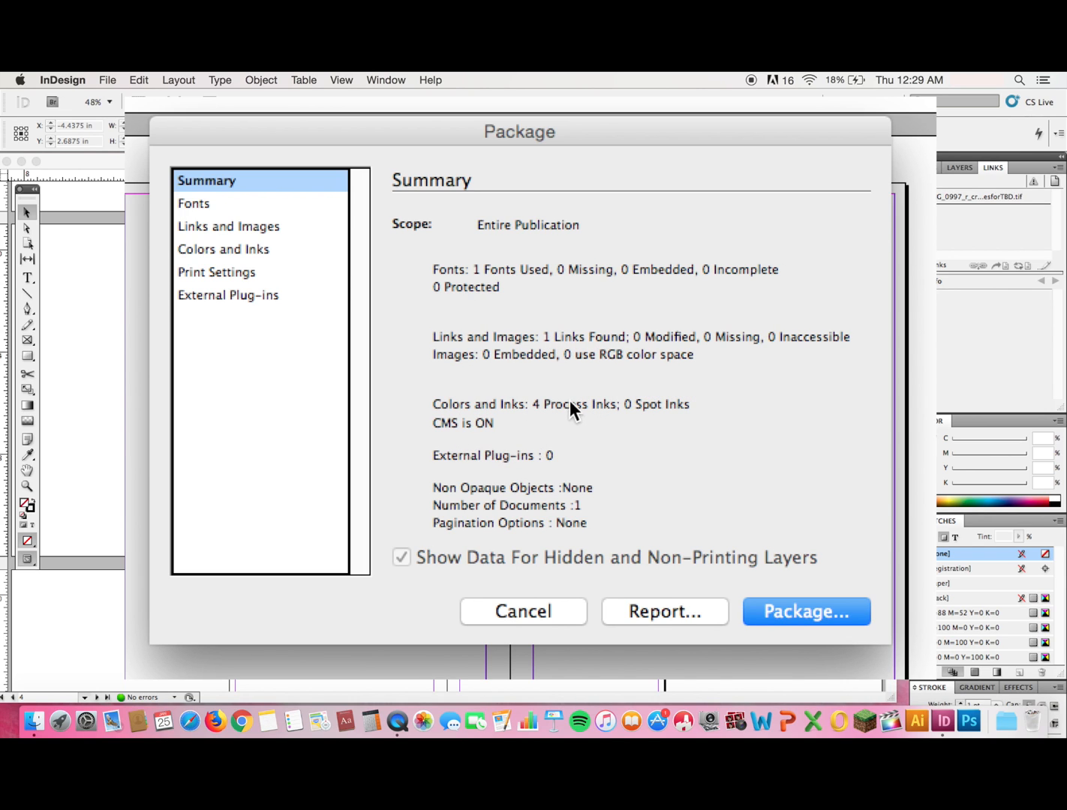
pyautogui.click(225, 206)
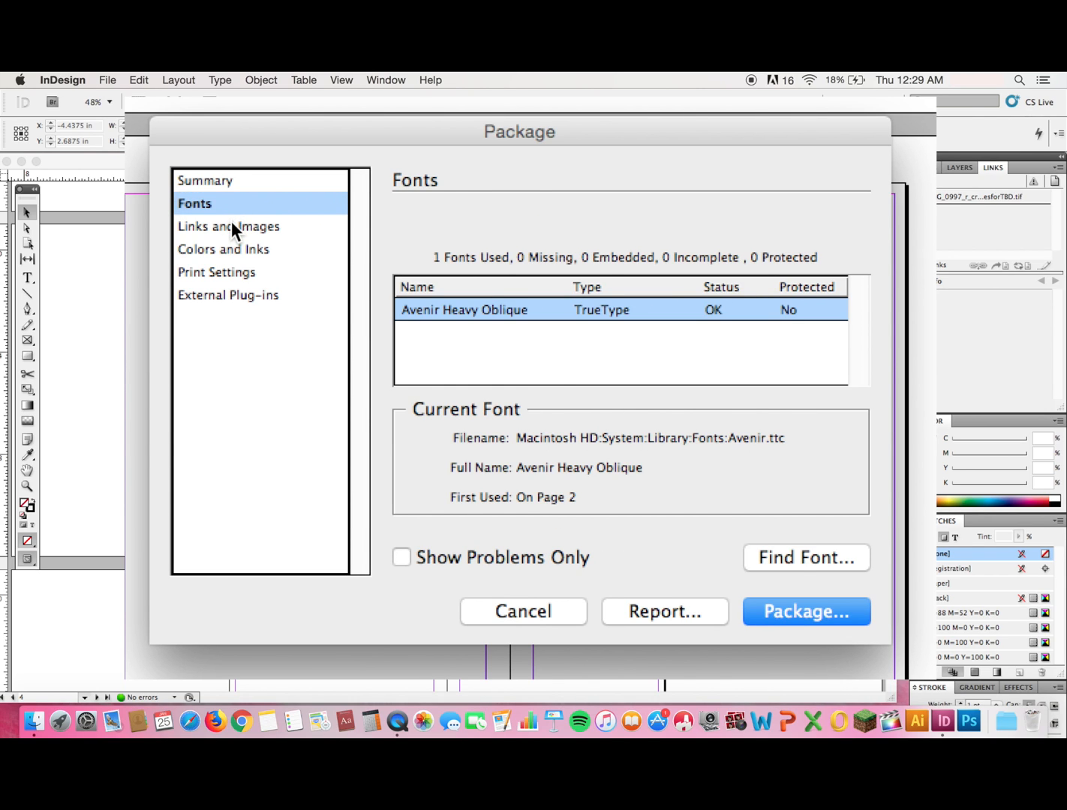
pyautogui.click(230, 224)
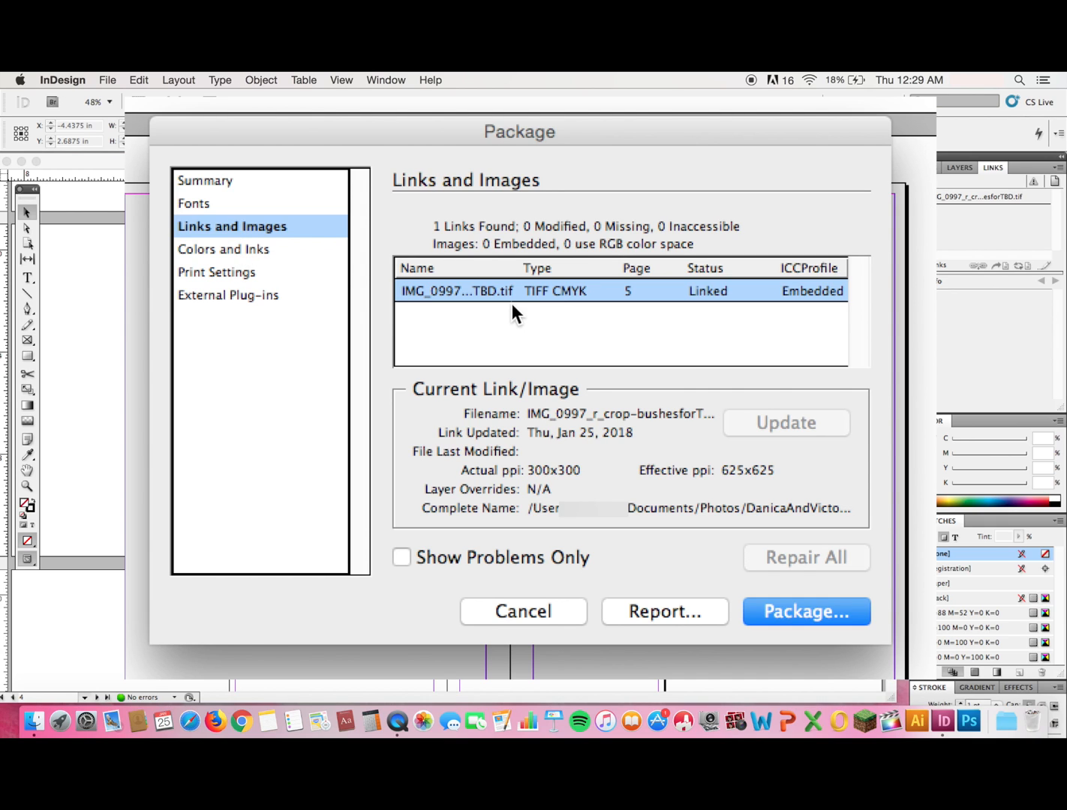
pyautogui.click(274, 246)
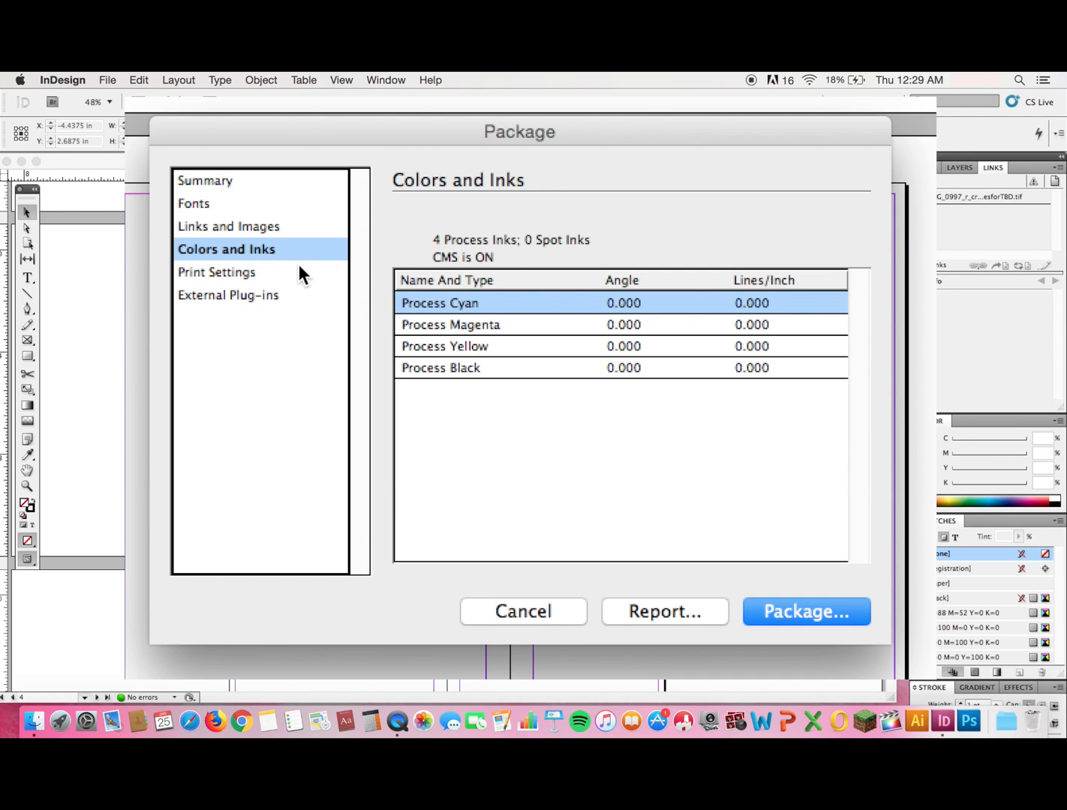
pyautogui.click(231, 274)
pyautogui.scroll(-5, 535, 282)
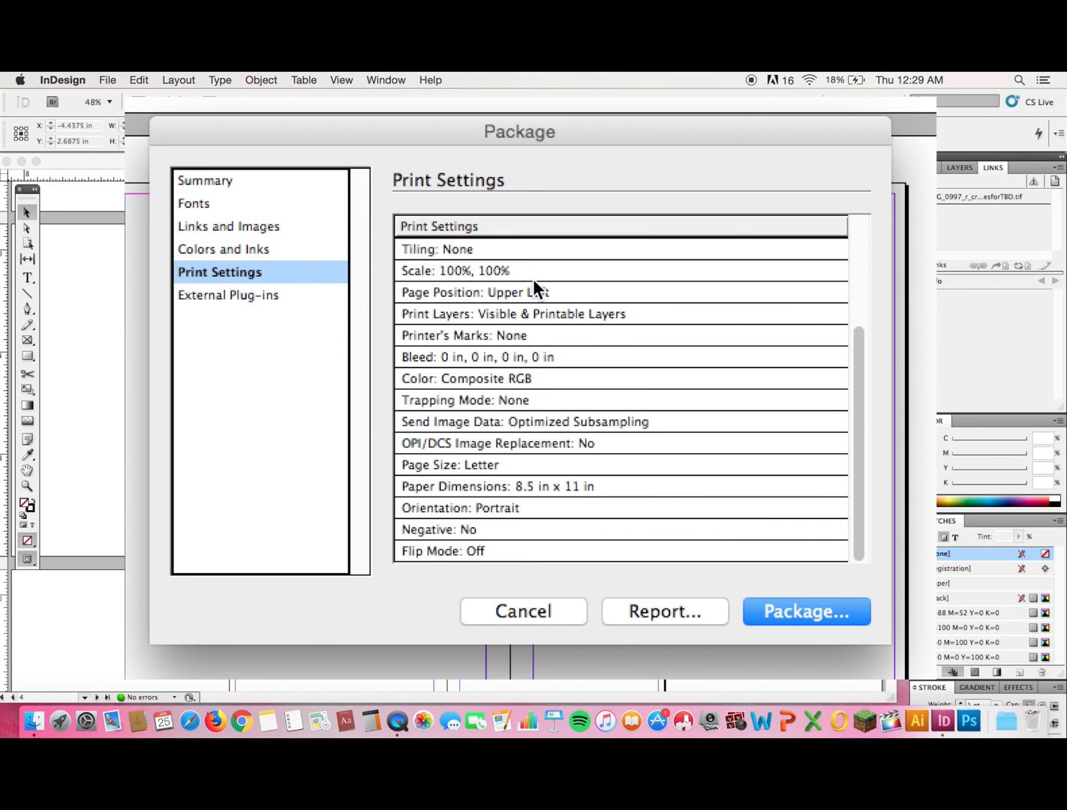
pyautogui.click(184, 293)
pyautogui.click(233, 180)
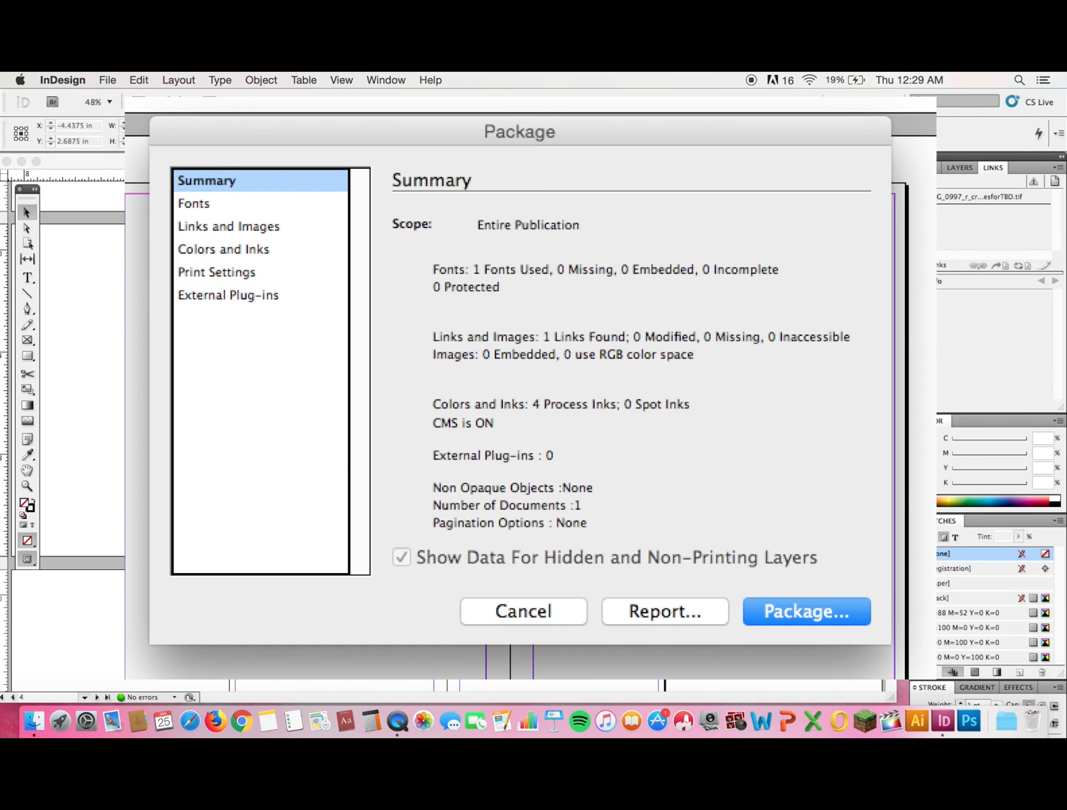
# Proceed with the package, keeping Instructions.txt as the printing instructions file and leaving the contact and instruction fields blank.
pyautogui.click(856, 616)
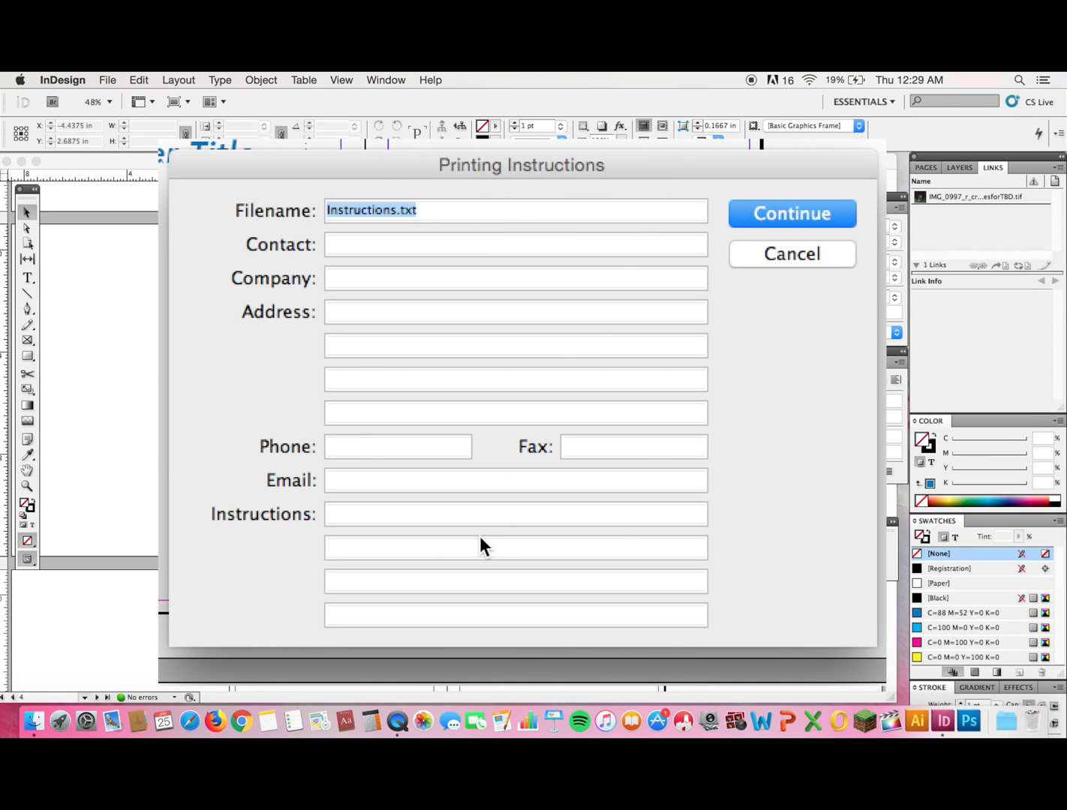
pyautogui.click(406, 454)
pyautogui.click(579, 449)
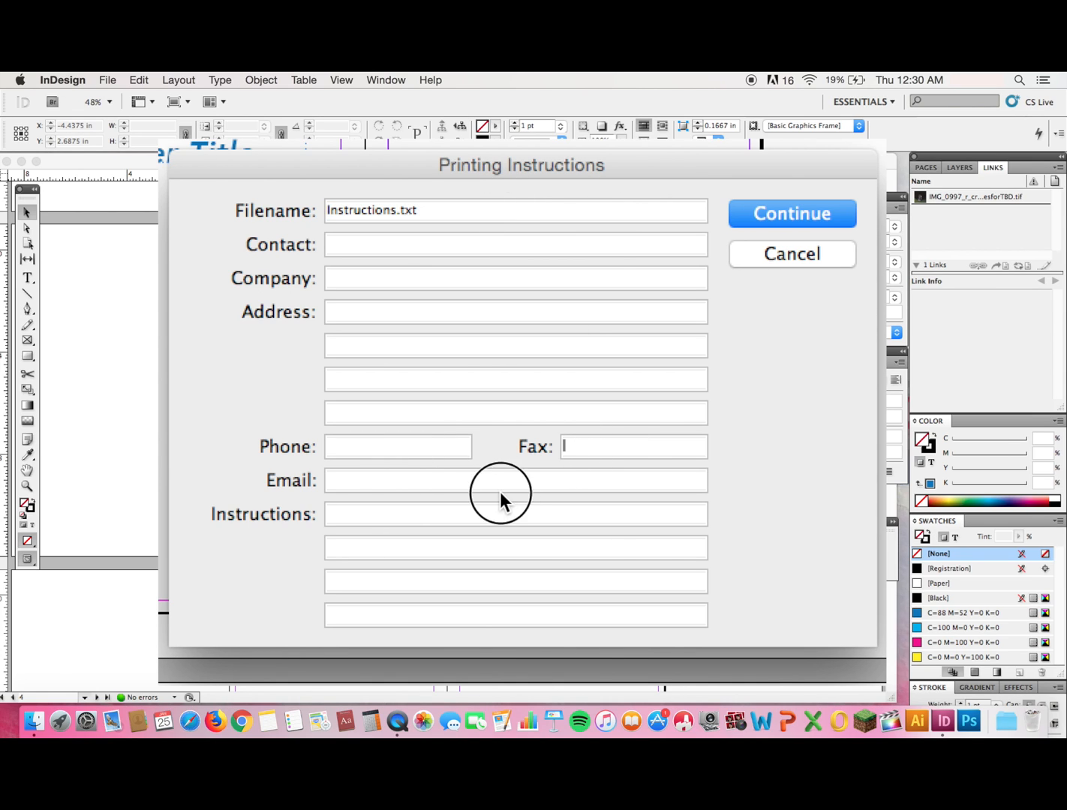
pyautogui.click(801, 215)
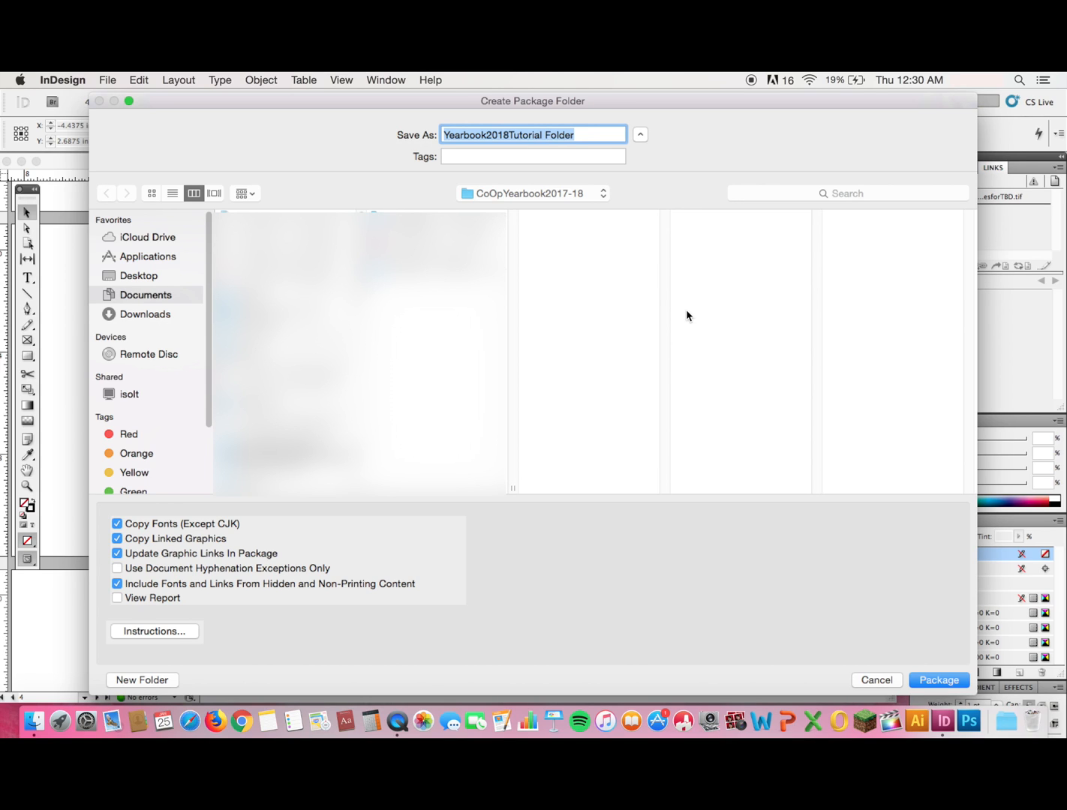
# Package the document to the Desktop in a folder named Yearbook2018TutorialFolder, keeping the default copy options, and accept the font copying notice.
pyautogui.click(158, 279)
pyautogui.click(489, 134)
pyautogui.click(448, 132)
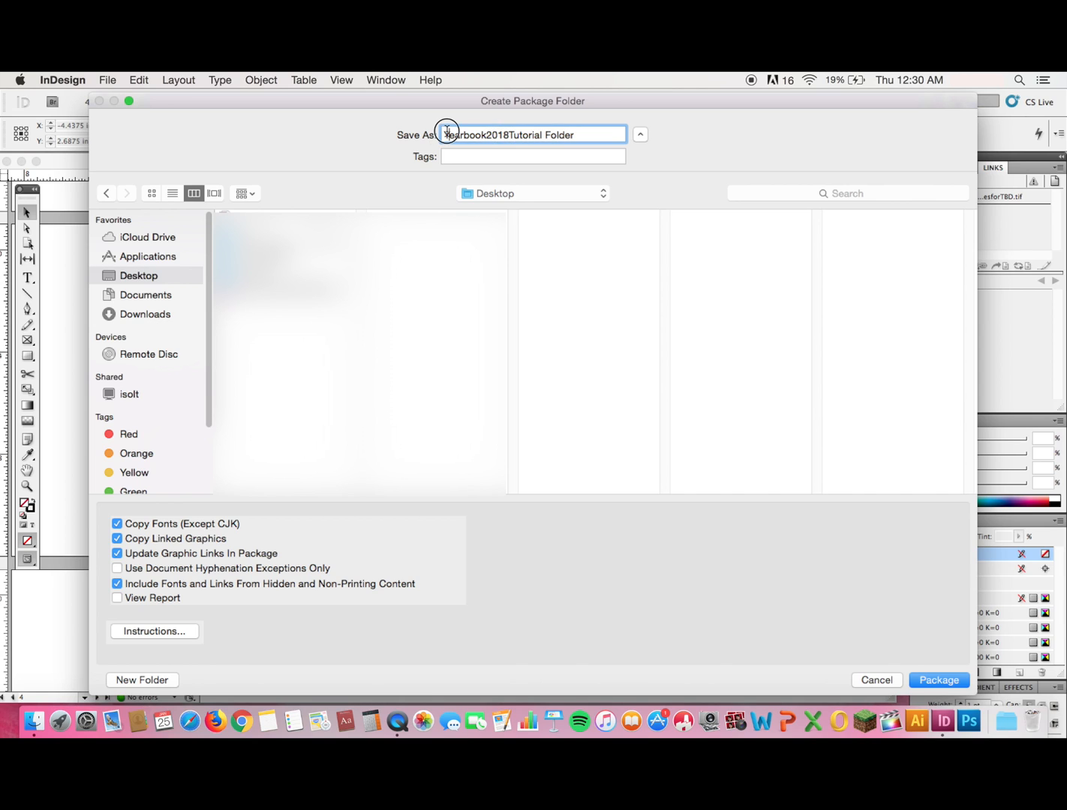
pyautogui.click(467, 133)
pyautogui.moveTo(468, 132); pyautogui.dragTo(606, 135)
pyautogui.click(606, 135)
pyautogui.click(544, 135)
pyautogui.press('BackSpace')
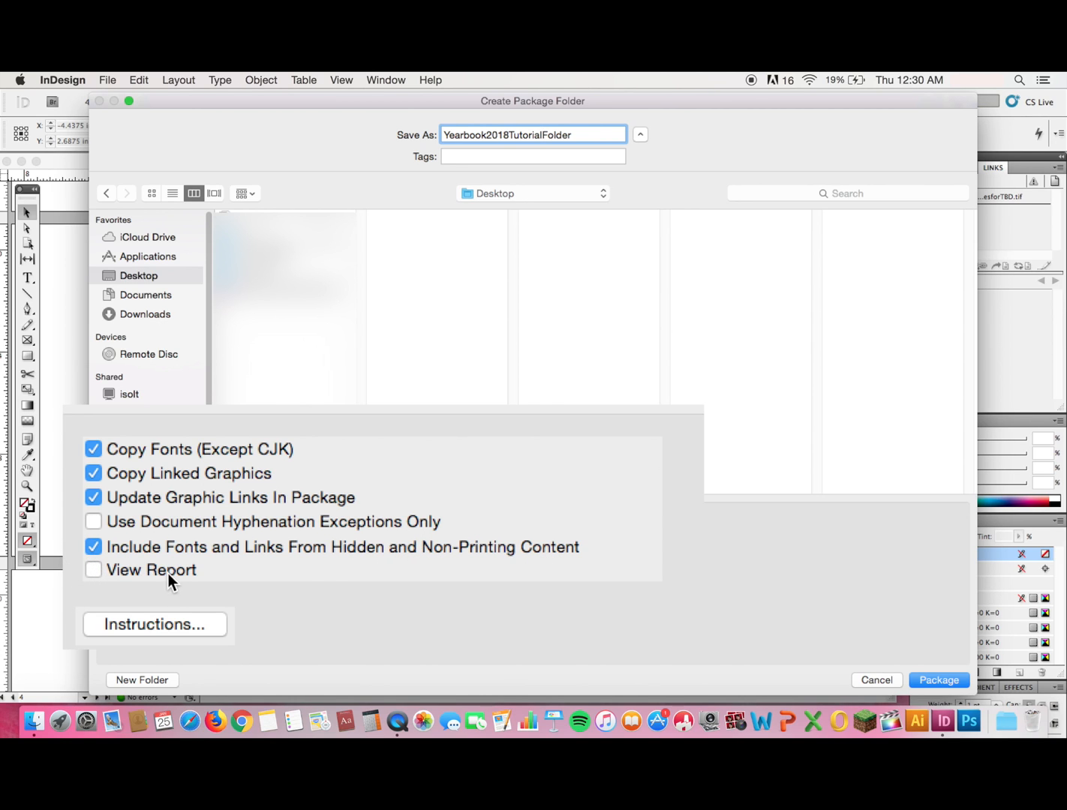
pyautogui.click(945, 682)
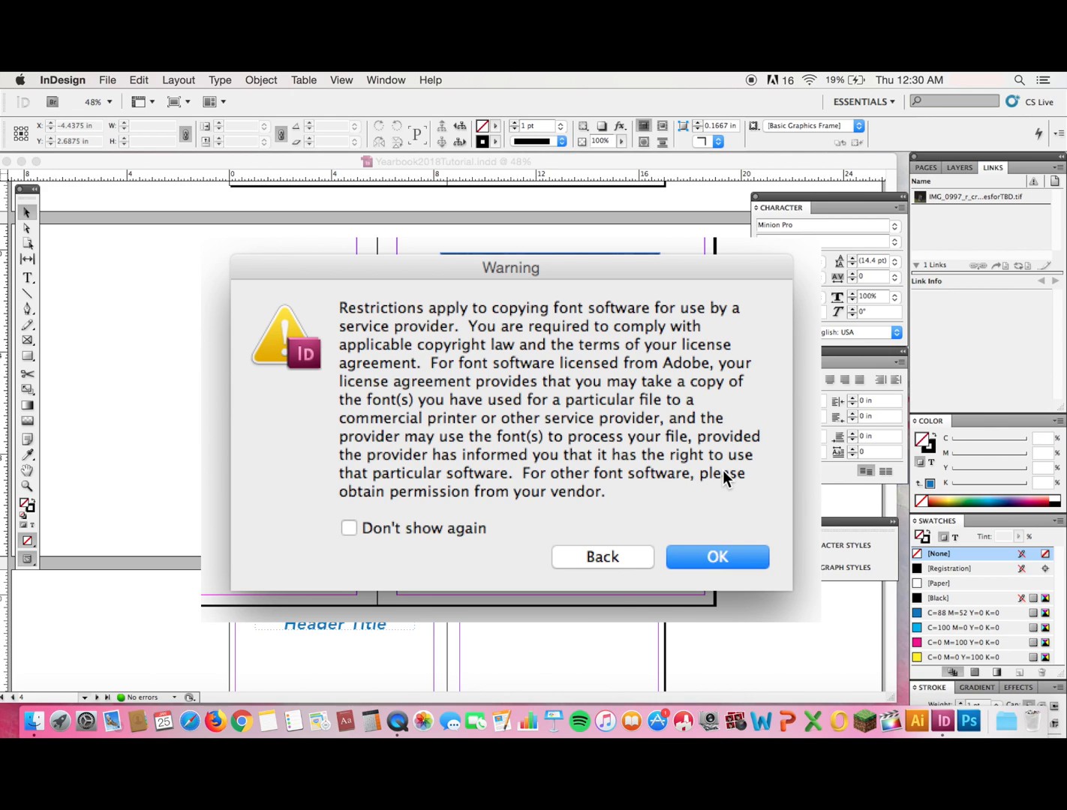
pyautogui.click(666, 501)
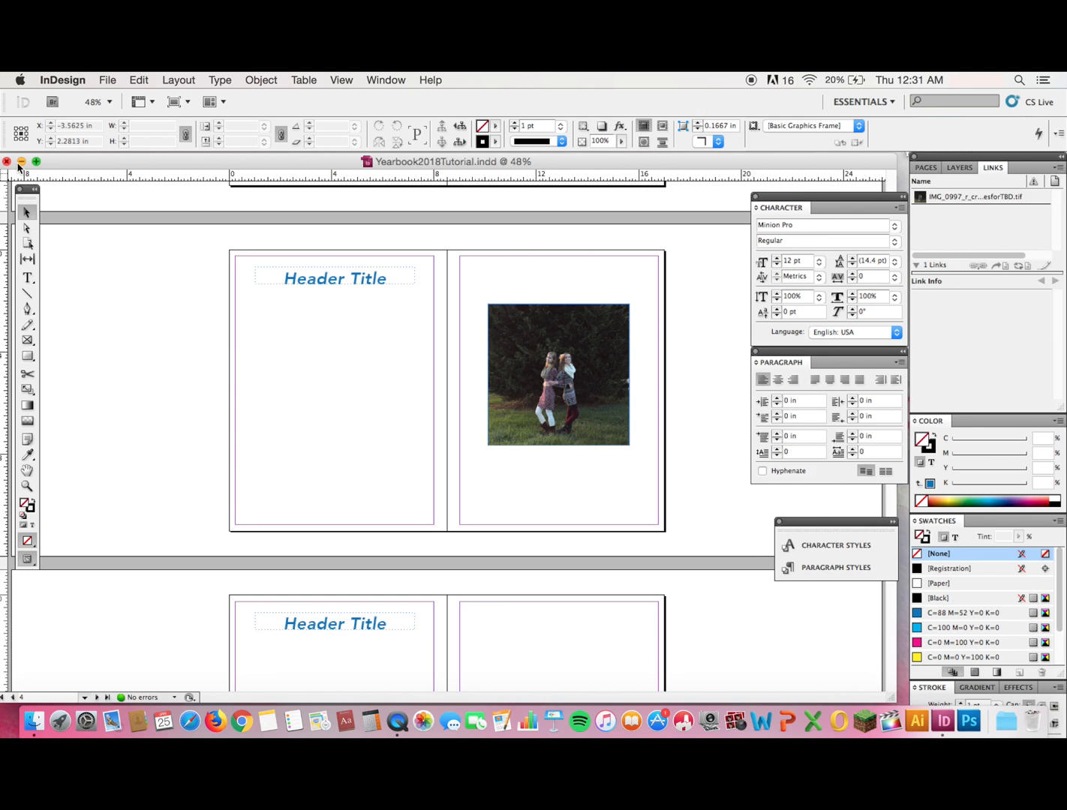
# Hide InDesign and open the packaged Yearbook2018TutorialFolder on the Desktop in Finder.
pyautogui.click(62, 79)
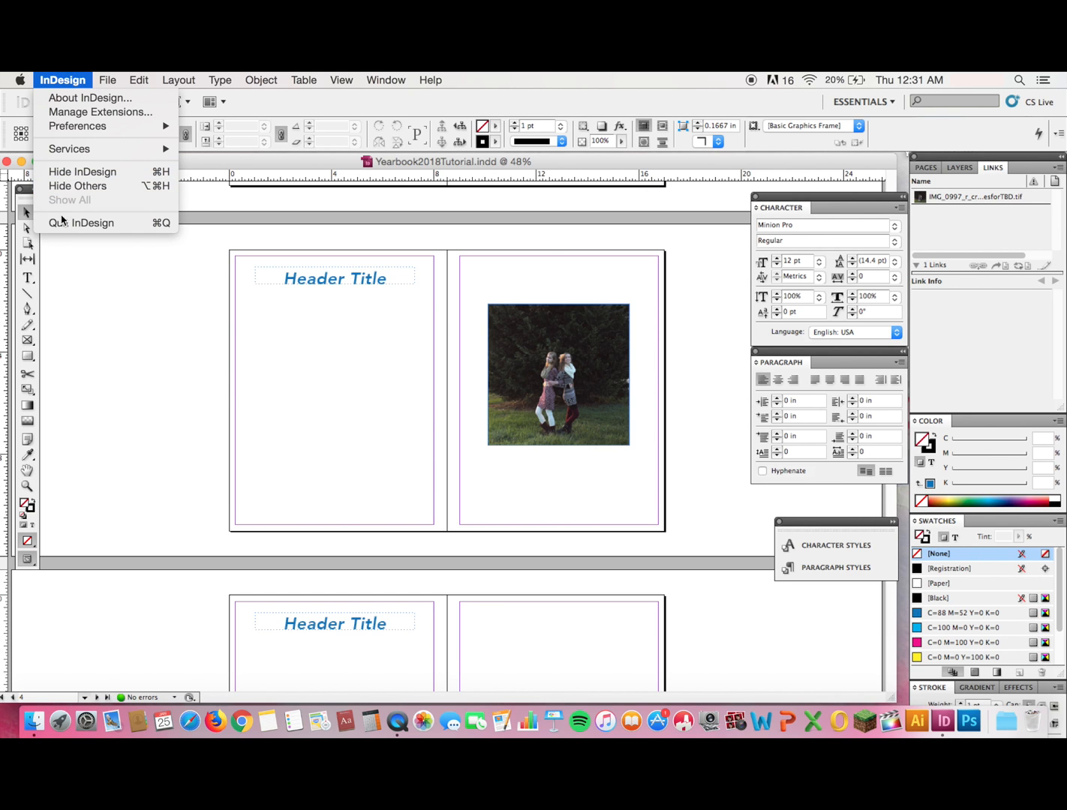
pyautogui.click(84, 172)
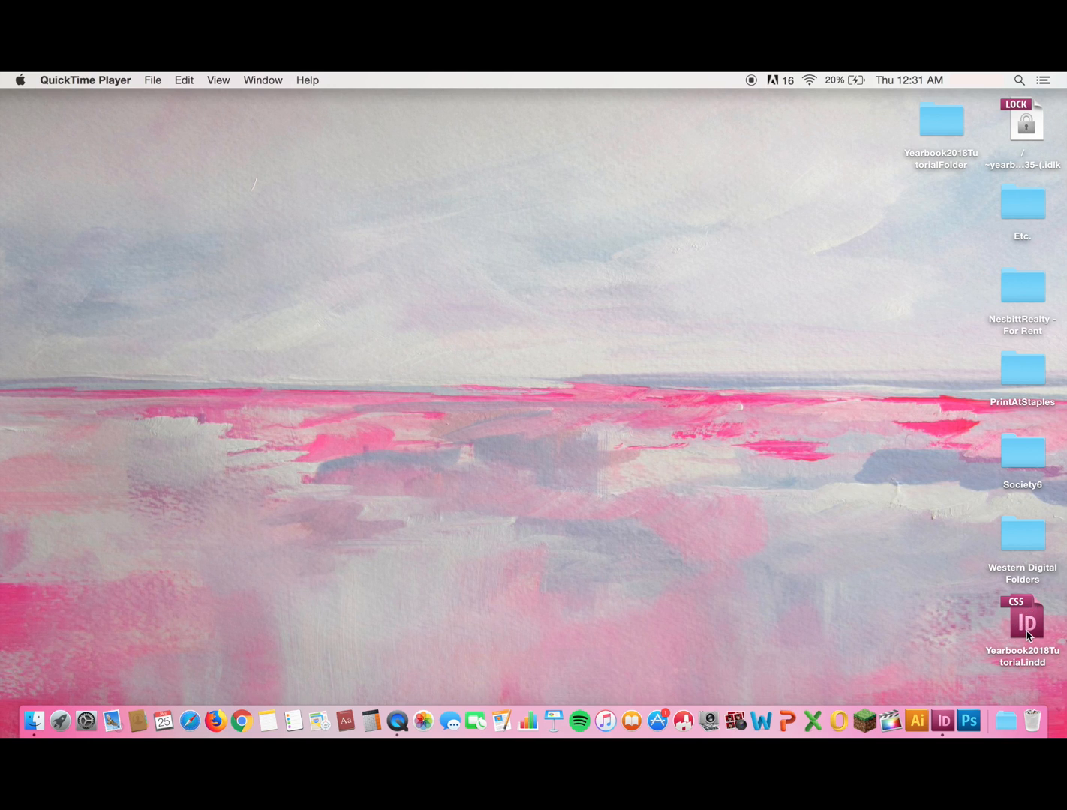
pyautogui.click(931, 124)
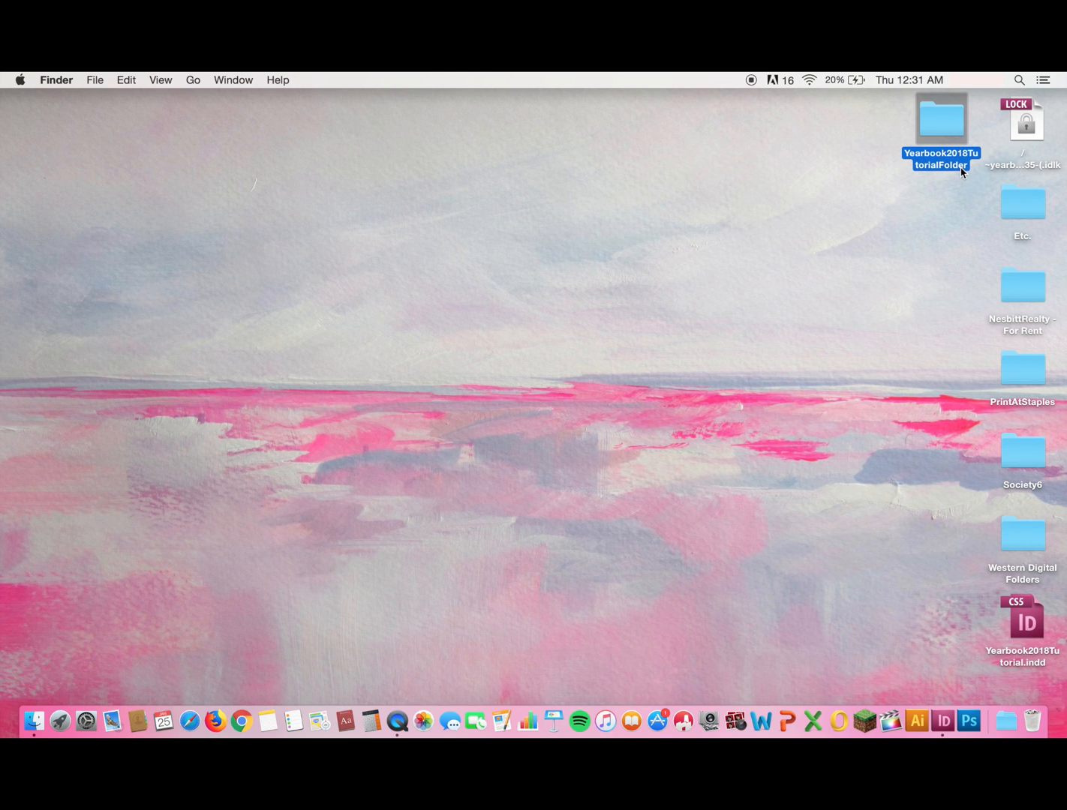
pyautogui.doubleClick(950, 130)
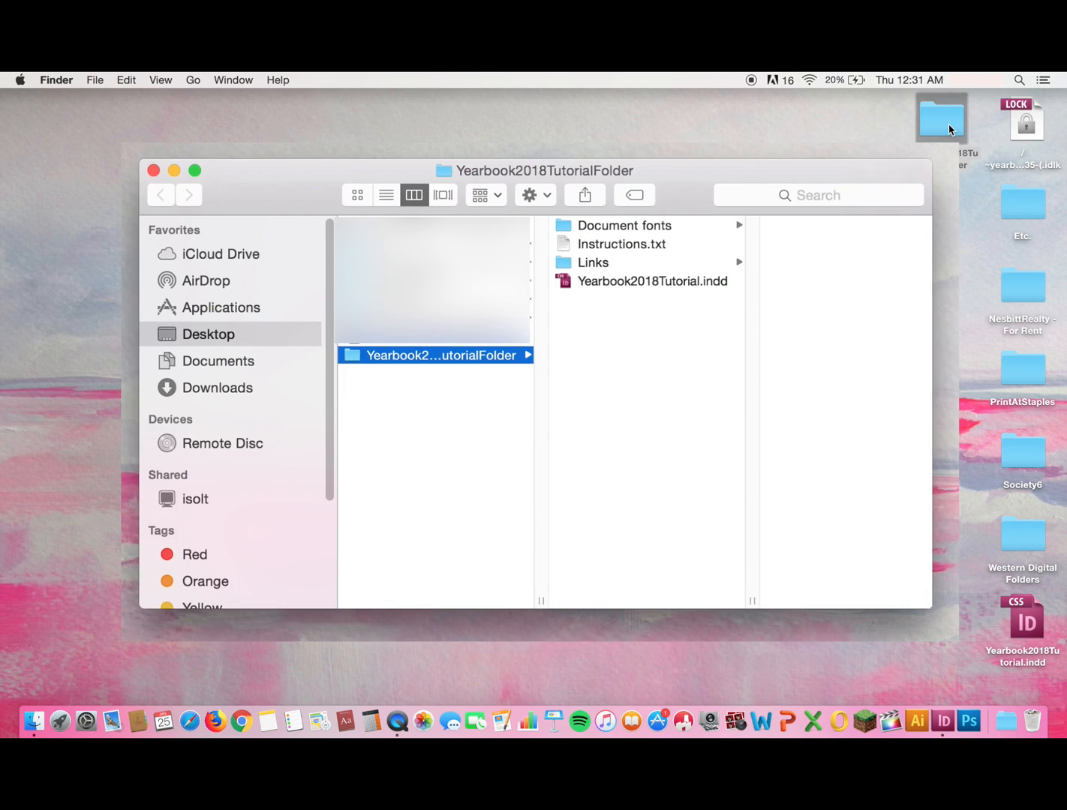
# Examine the package's contents: the Document fonts folder, the Instructions.txt report, the Links folder and the Yearbook2018Tutorial.indd file.
pyautogui.click(589, 224)
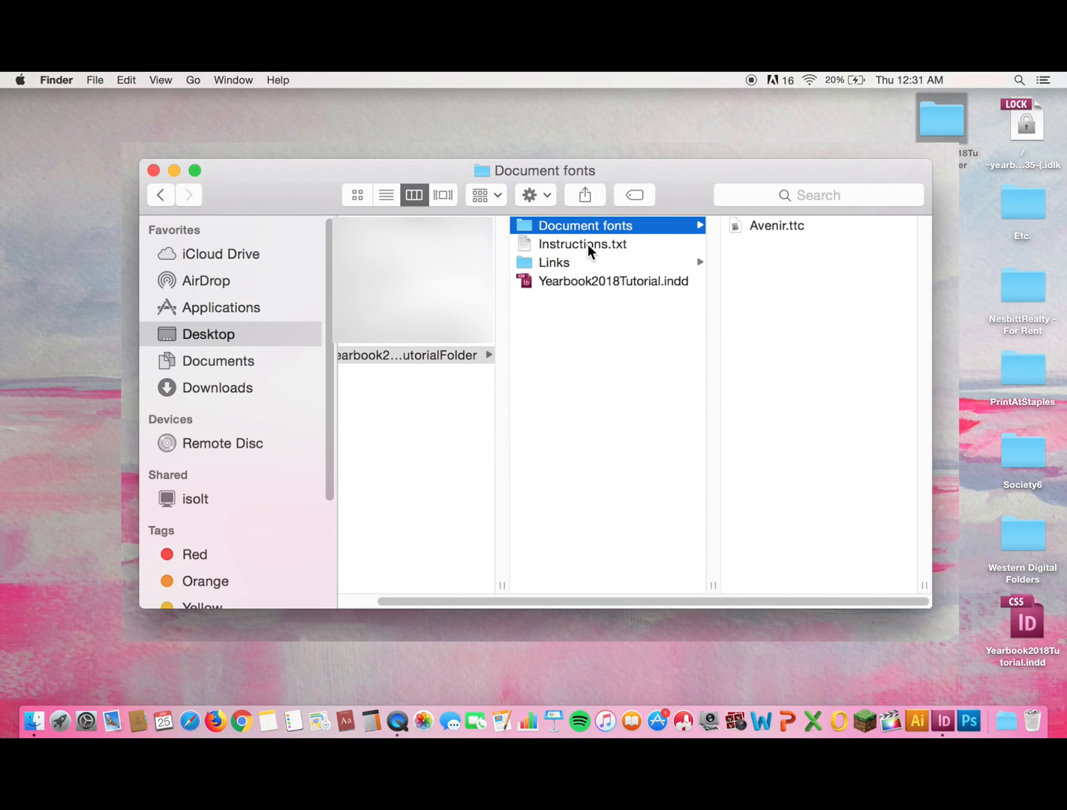
pyautogui.click(587, 244)
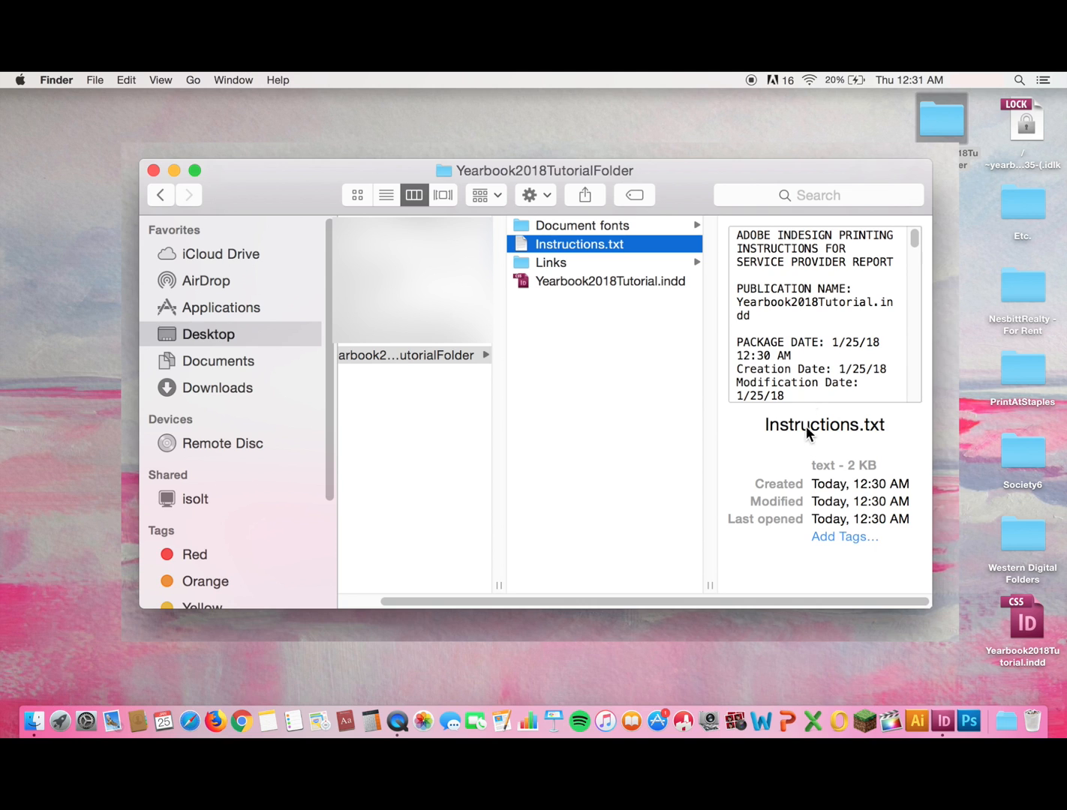
pyautogui.scroll(-5, 810, 292)
pyautogui.scroll(-5, 810, 289)
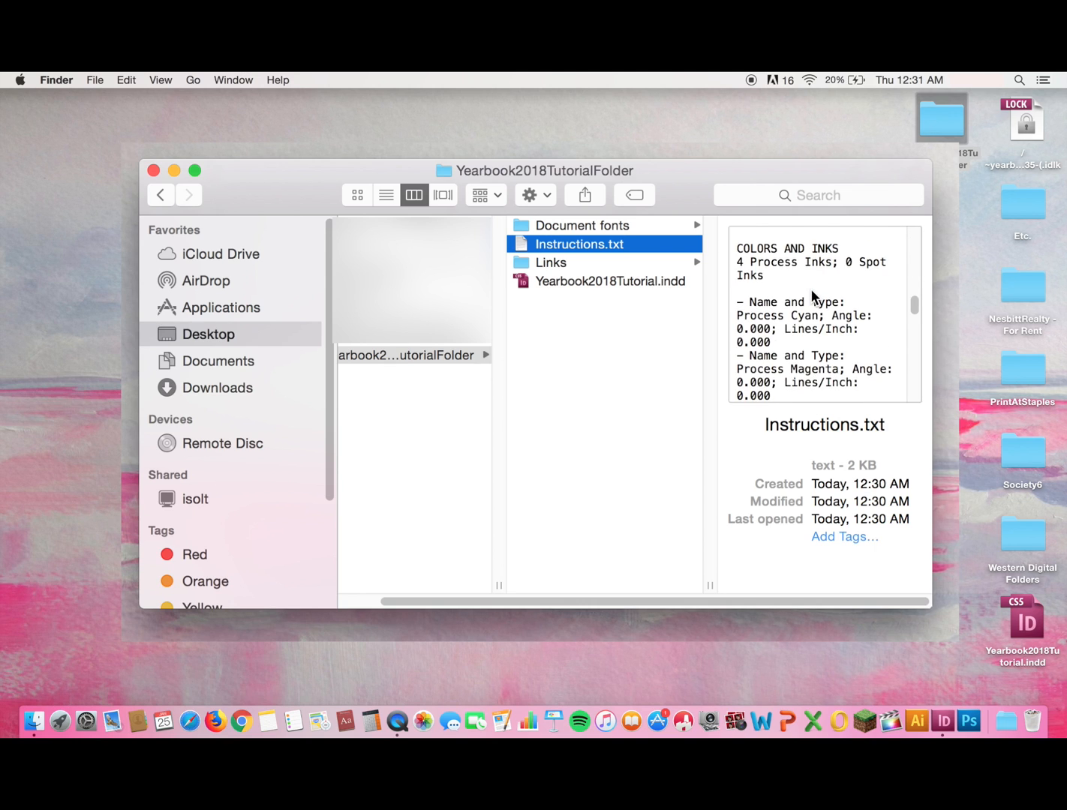
pyautogui.click(586, 260)
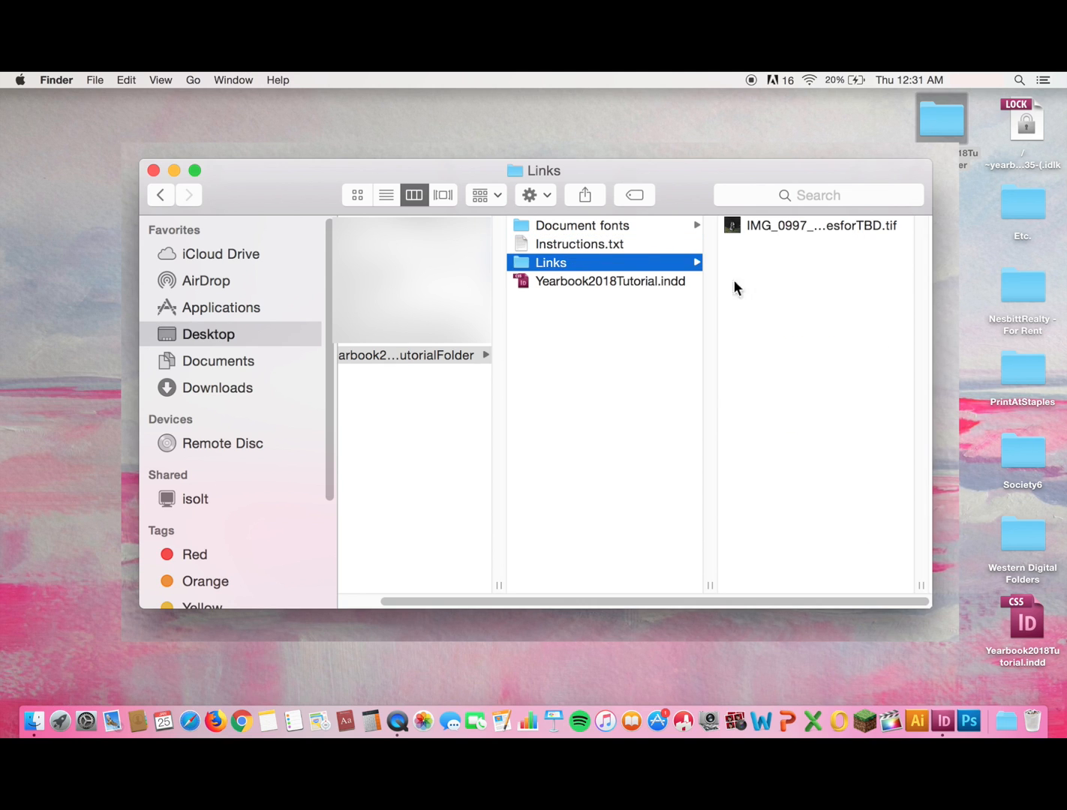
pyautogui.click(657, 282)
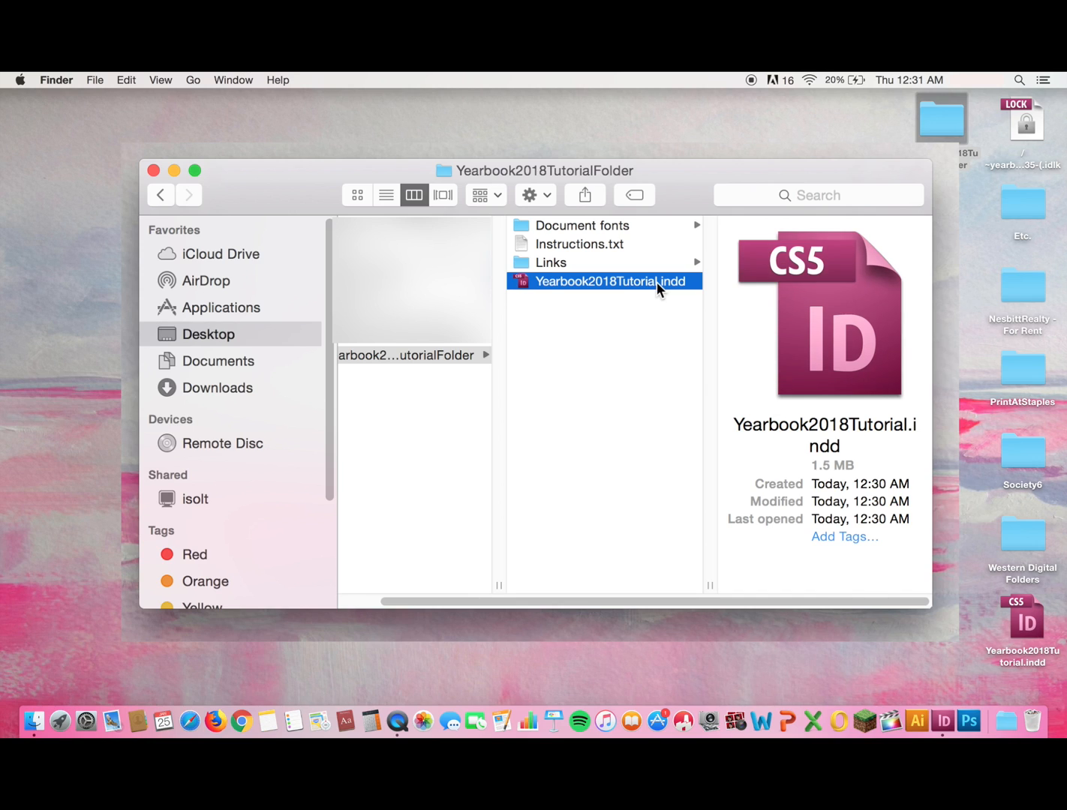
pyautogui.click(600, 227)
pyautogui.click(568, 266)
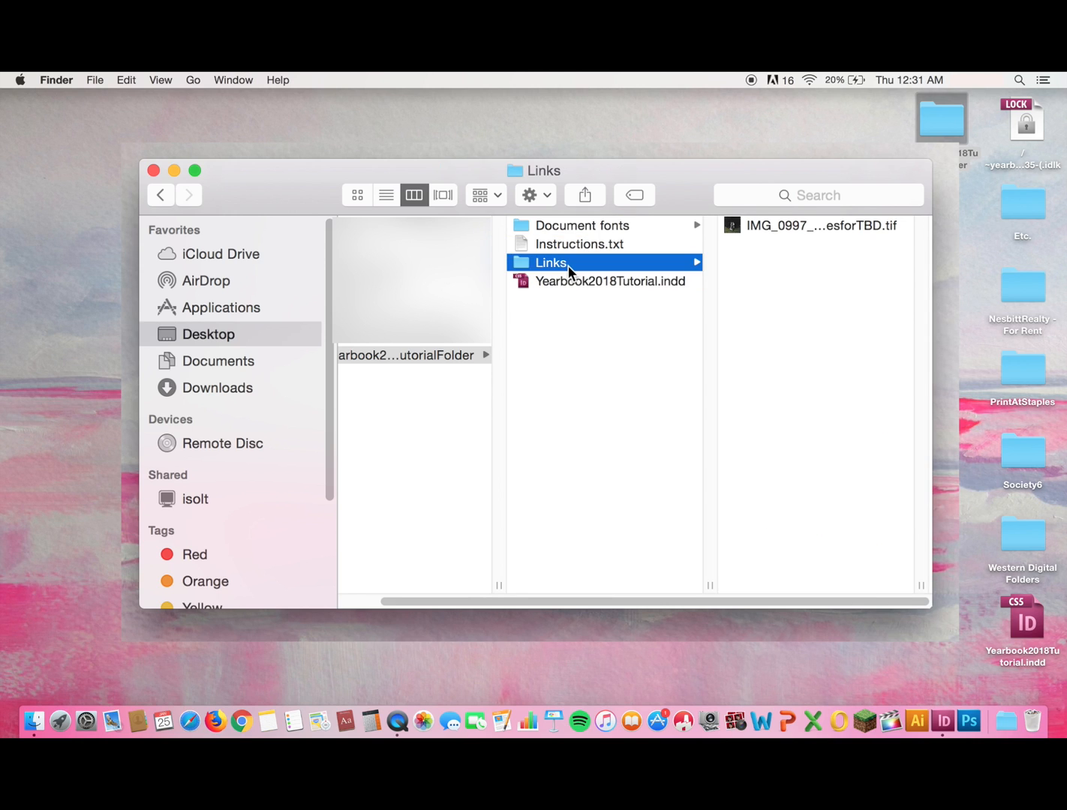